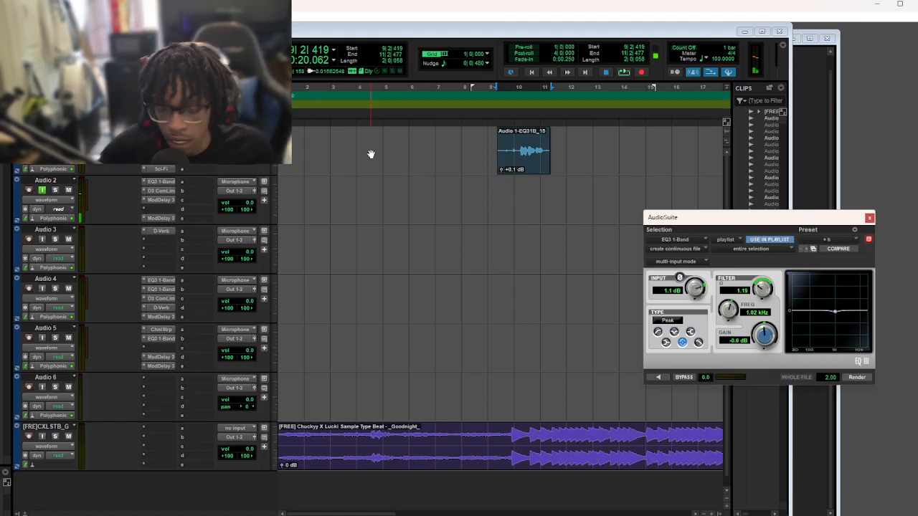
Widen the Edit window so that its toolbar has room for the Quantize controls
left_click(783, 41)
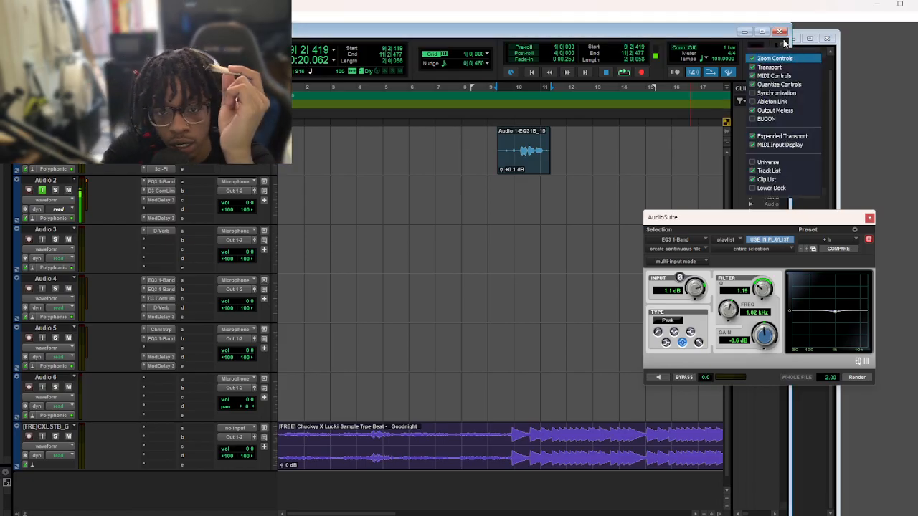
left_click(784, 43)
left_click_drag(791, 45, 911, 67)
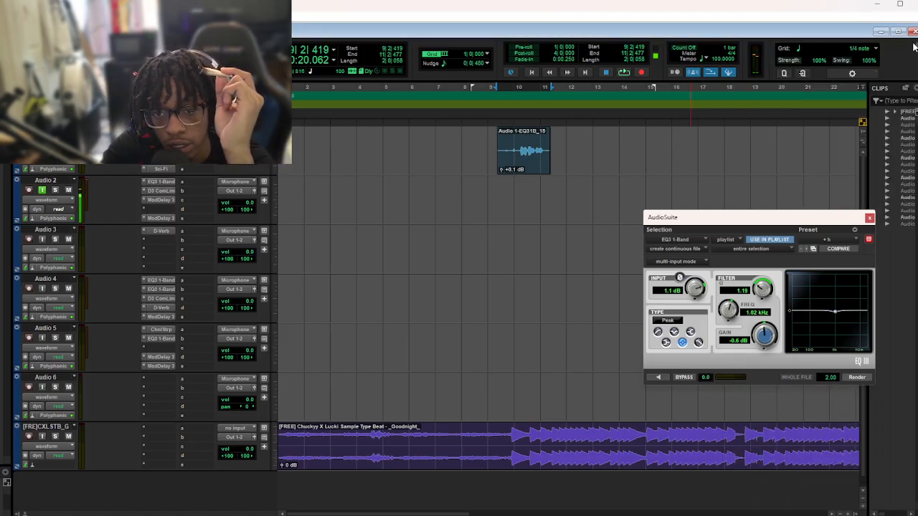
Hide the Zoom Controls, Transport and MIDI Controls from the Edit window toolbar
left_click(915, 47)
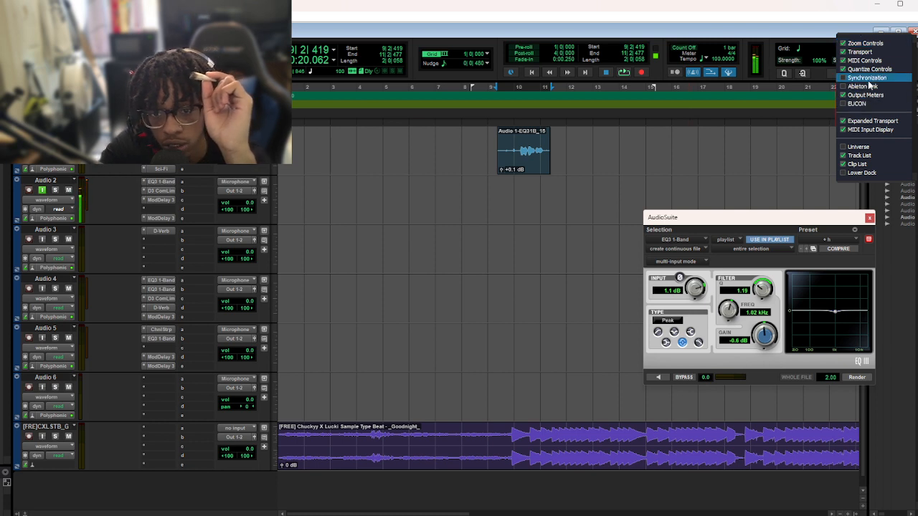
left_click(867, 69)
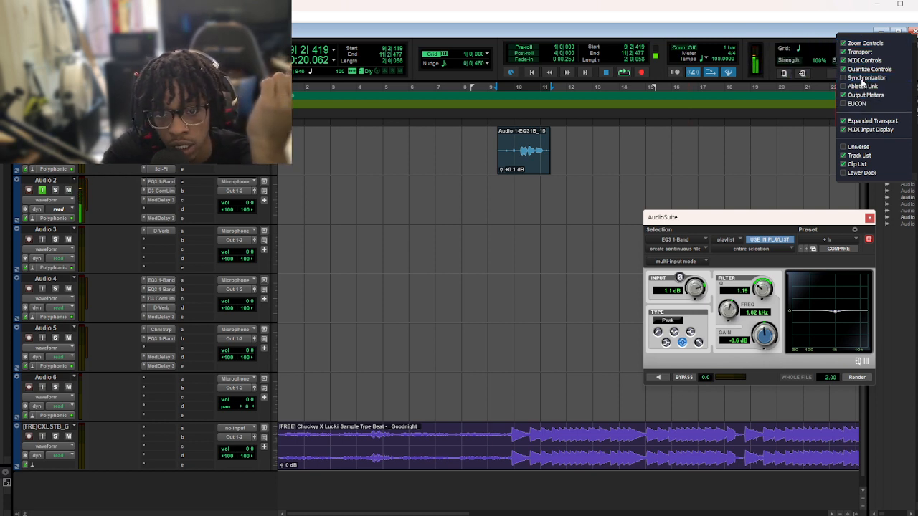
left_click(853, 52)
left_click(864, 69)
left_click(861, 43)
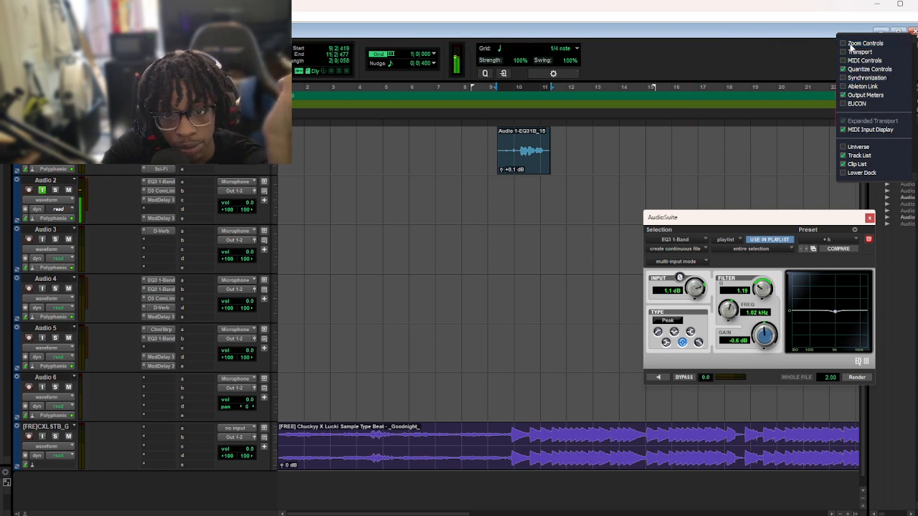
Hide the Quantize Controls and show Ableton Link in the Edit window toolbar, trying the EUCON display on and off
left_click(852, 71)
left_click(856, 86)
left_click(857, 104)
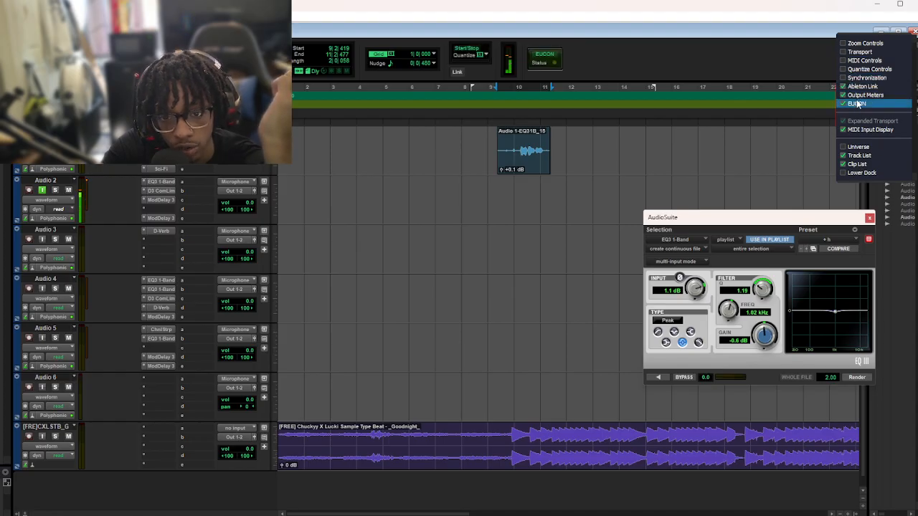
left_click(857, 103)
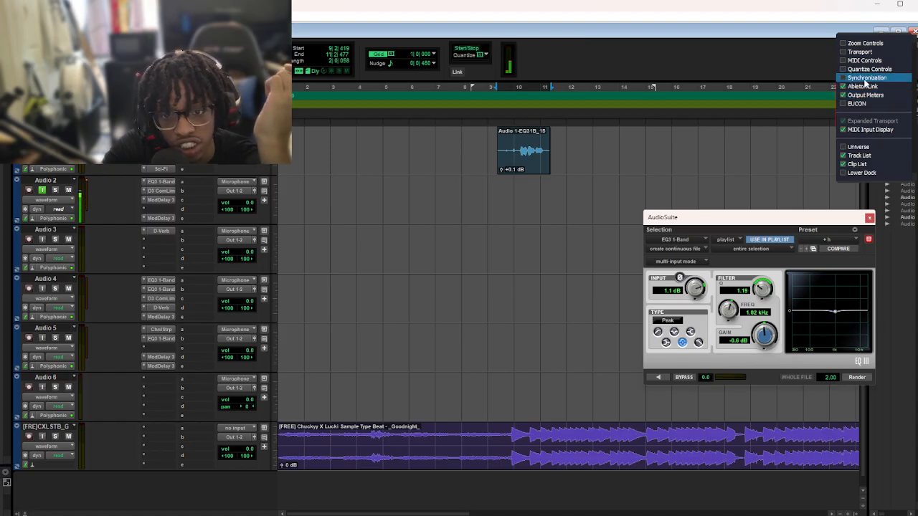
Show Synchronization, Transport, Zoom Controls and MIDI Controls in the Edit window toolbar
left_click(865, 79)
left_click(859, 52)
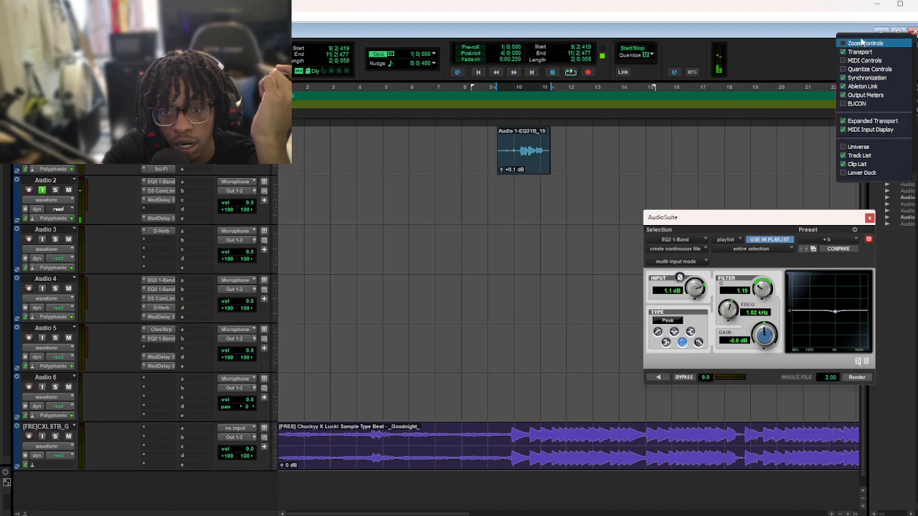
left_click(860, 44)
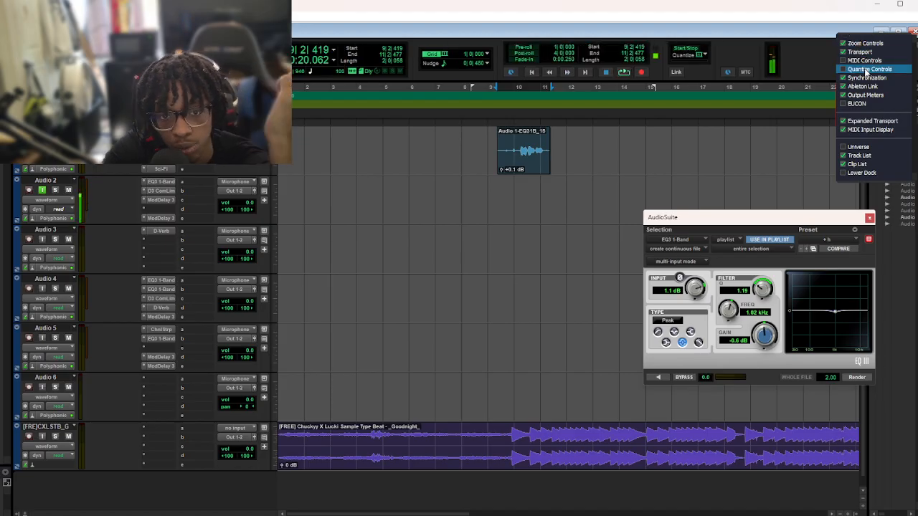
left_click(865, 61)
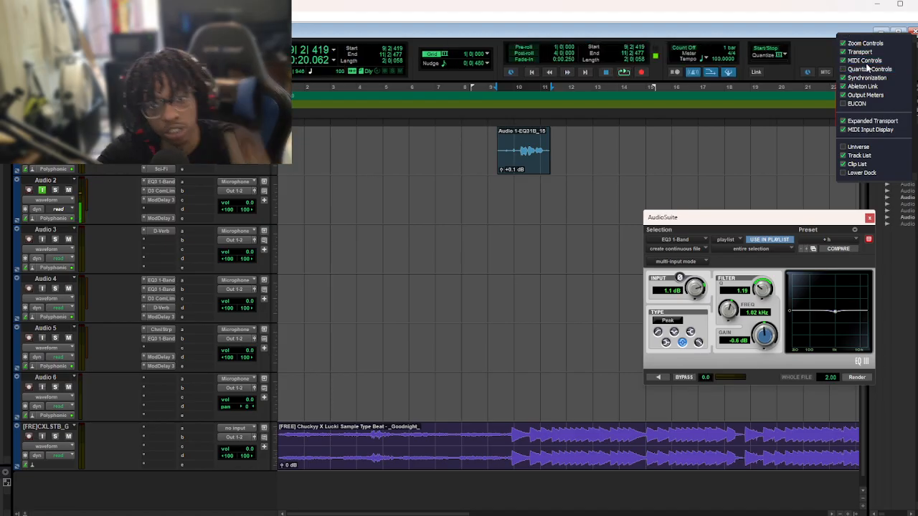
left_click(730, 49)
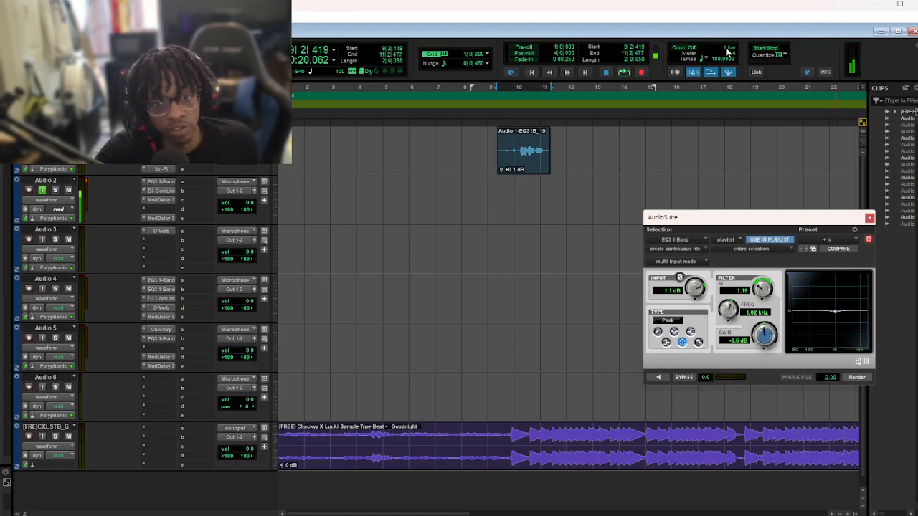
Turn on Count Off and try to start recording without a record-enabled track
left_click(693, 48)
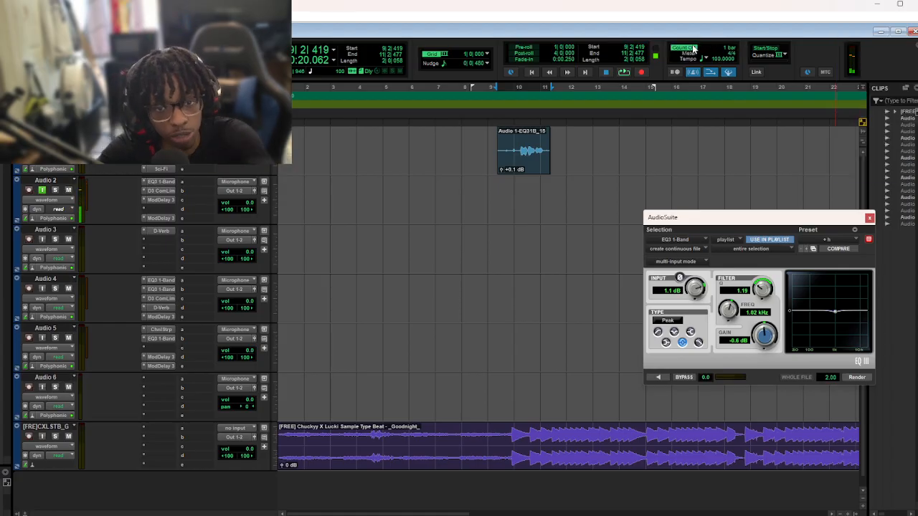
key("ctrl+space")
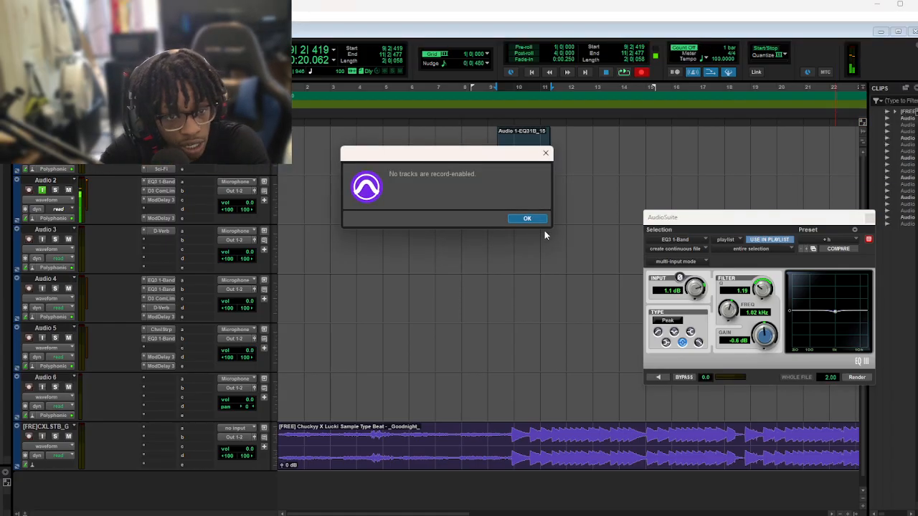
left_click(528, 218)
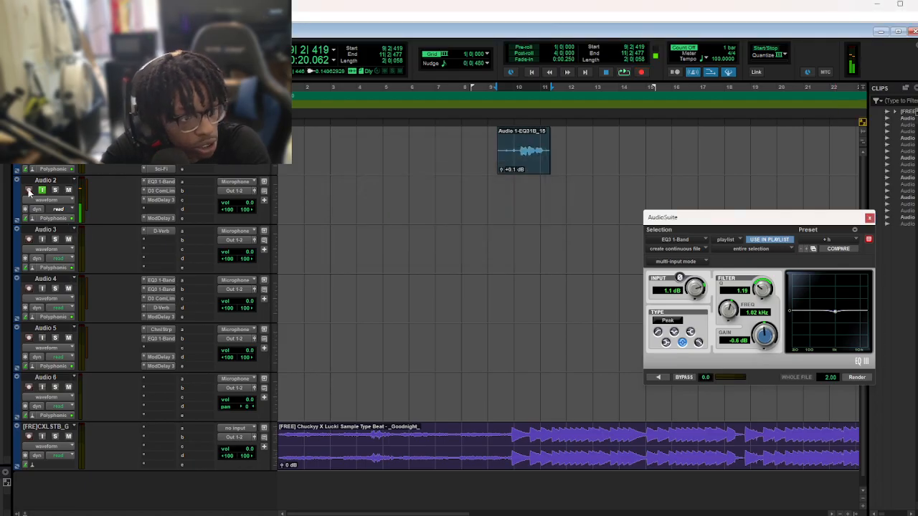
Record a short test take on the record-enabled Audio 2 track, stop it and undo the recording
key("ctrl+space")
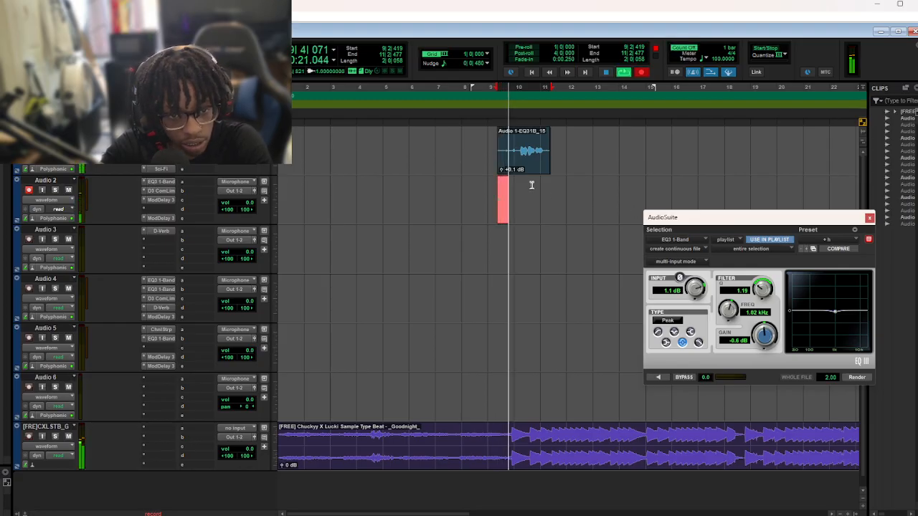
key("space")
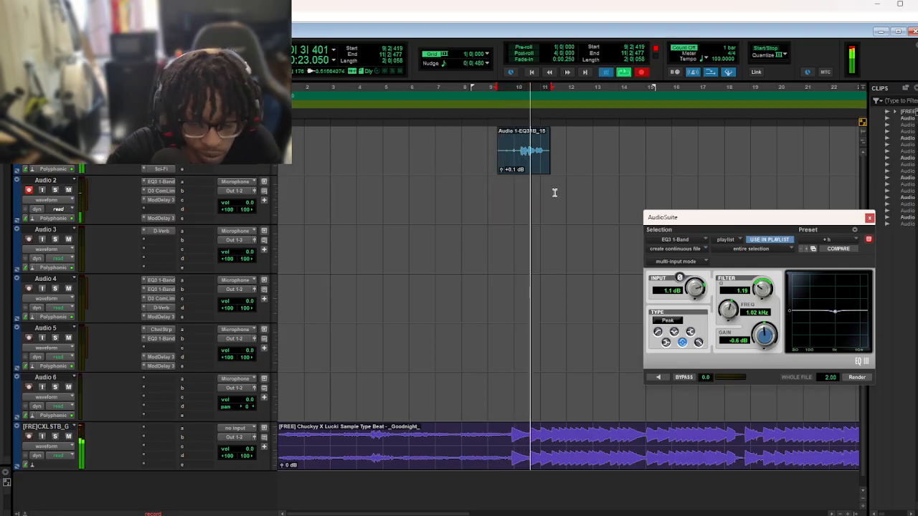
key("ctrl+z")
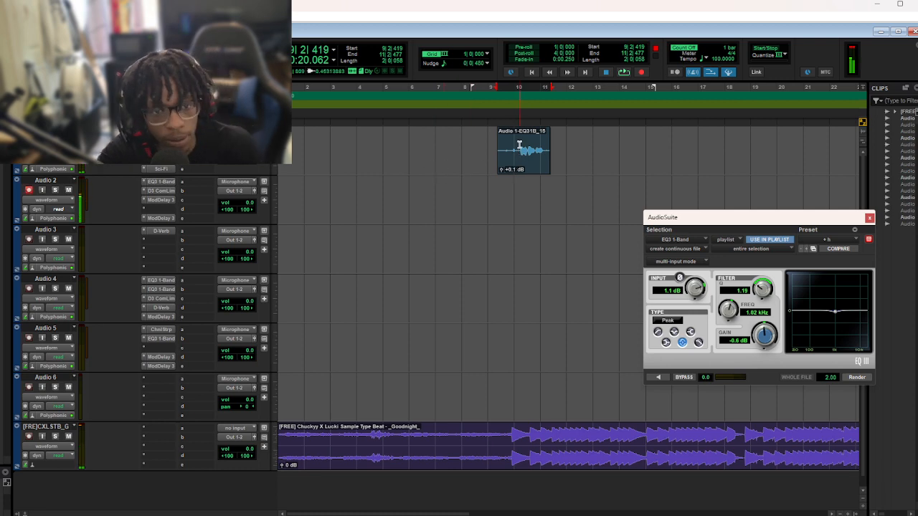
Place the edit cursor inside the Audio 1 clip and view that track's Mod Delay III insert
left_click(519, 146)
left_click(161, 150)
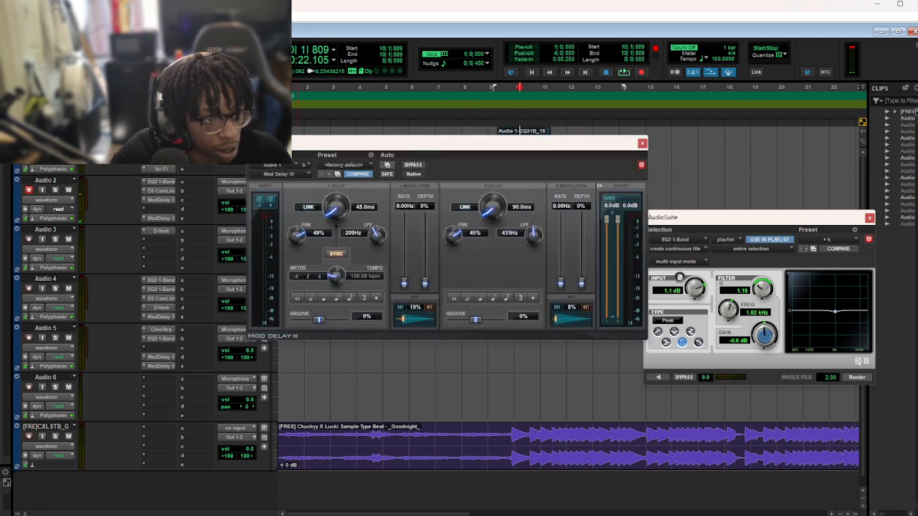
left_click(160, 133)
left_click(161, 133)
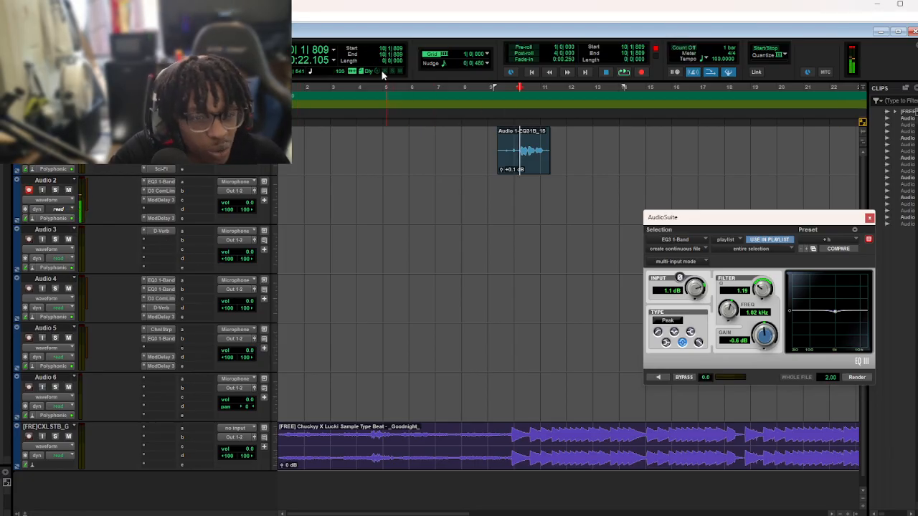
Switch the main counter to Min:Secs, try Samples, and return it to Min:Secs
left_click(320, 52)
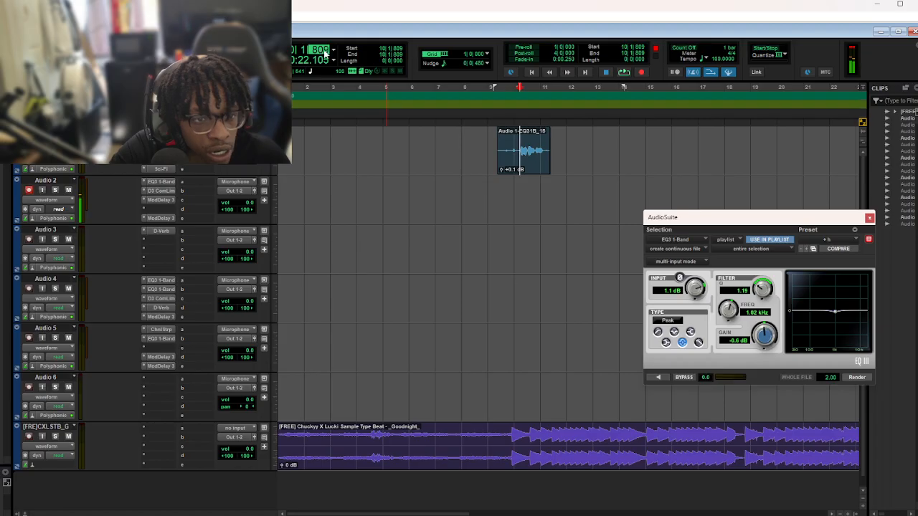
left_click(334, 51)
left_click(340, 61)
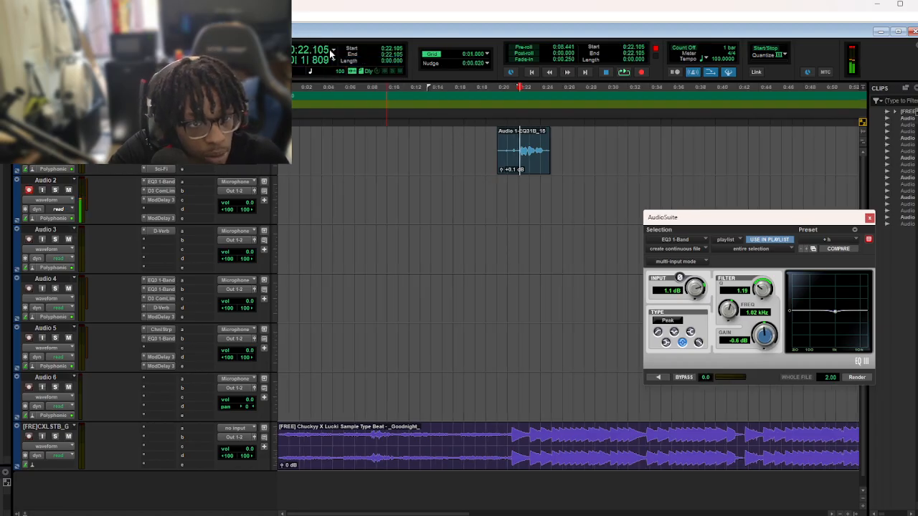
left_click(333, 51)
left_click(344, 71)
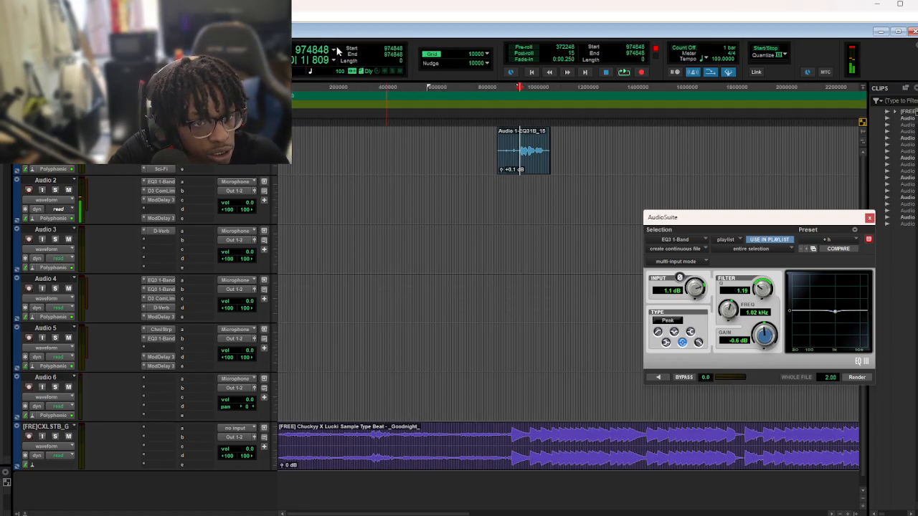
left_click(334, 52)
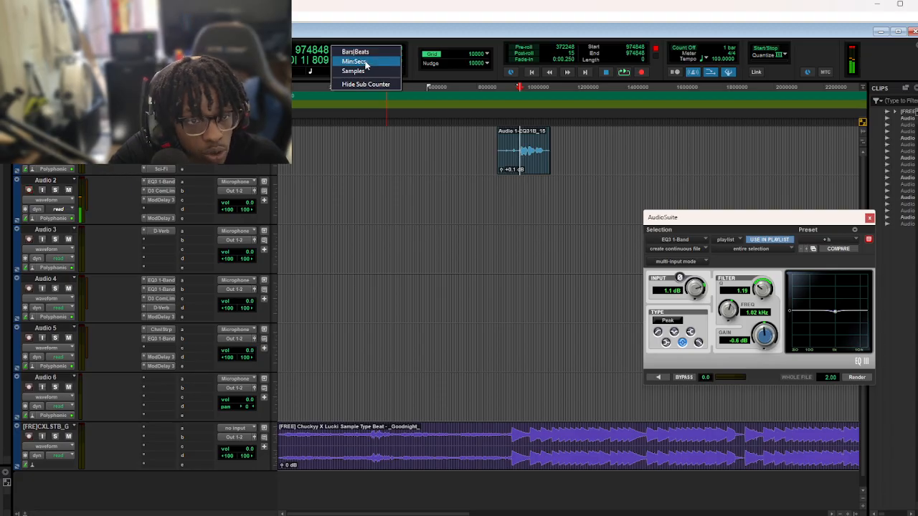
left_click(340, 61)
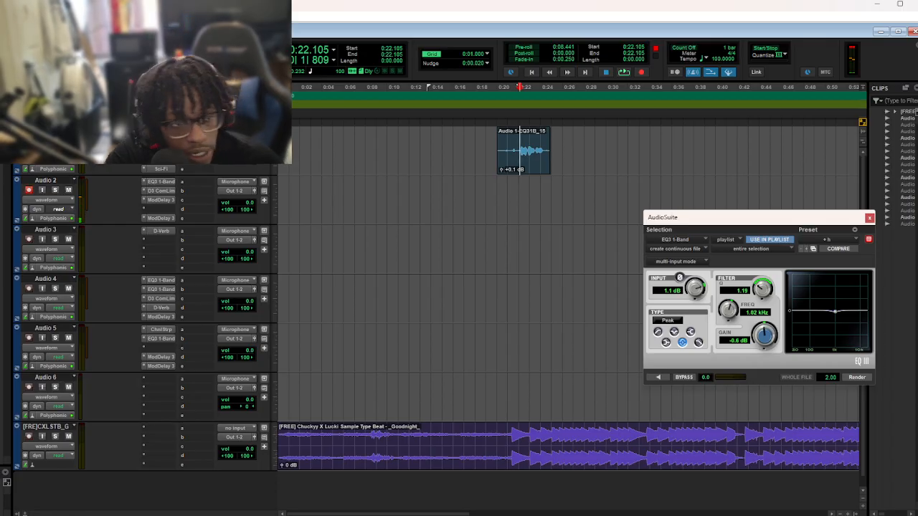
left_click_drag(248, 194, 250, 129)
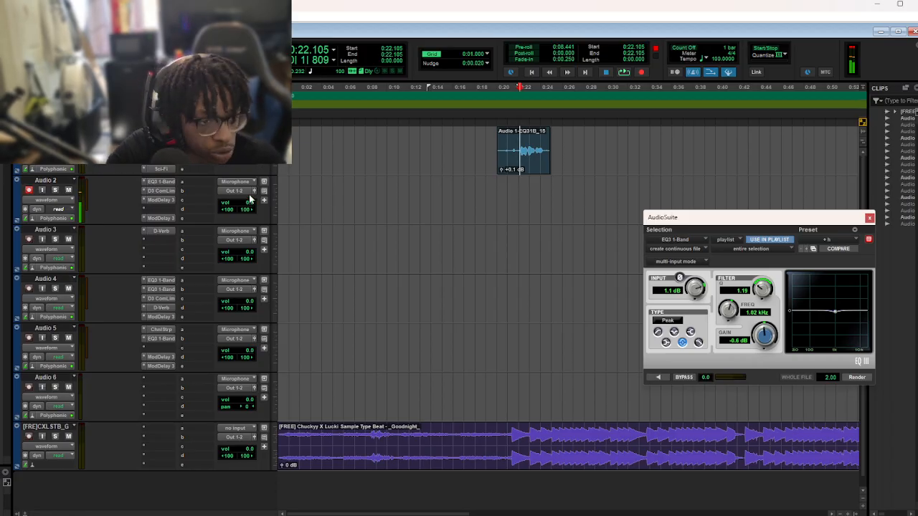
left_click_drag(249, 202, 248, 202)
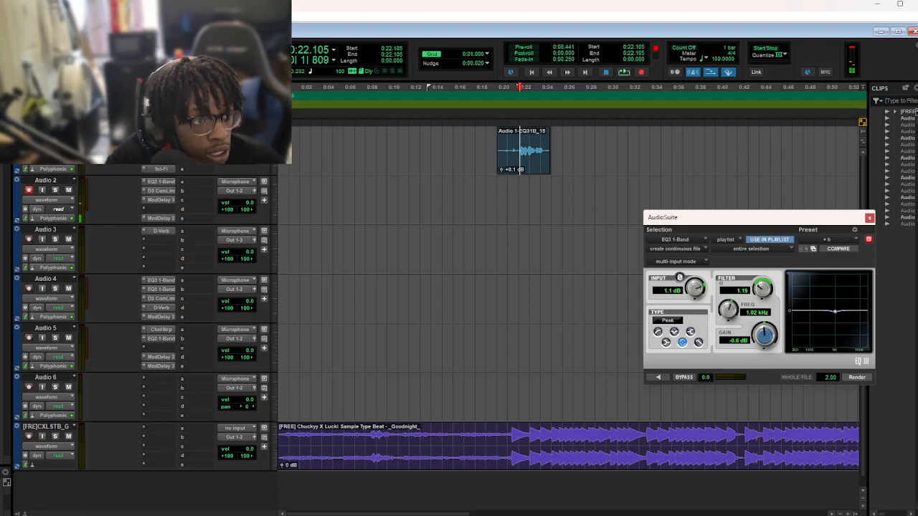
View the Mod Delay III and Sci-Fi inserts on Audio 1, and remove the Sci-Fi insert
left_click(160, 142)
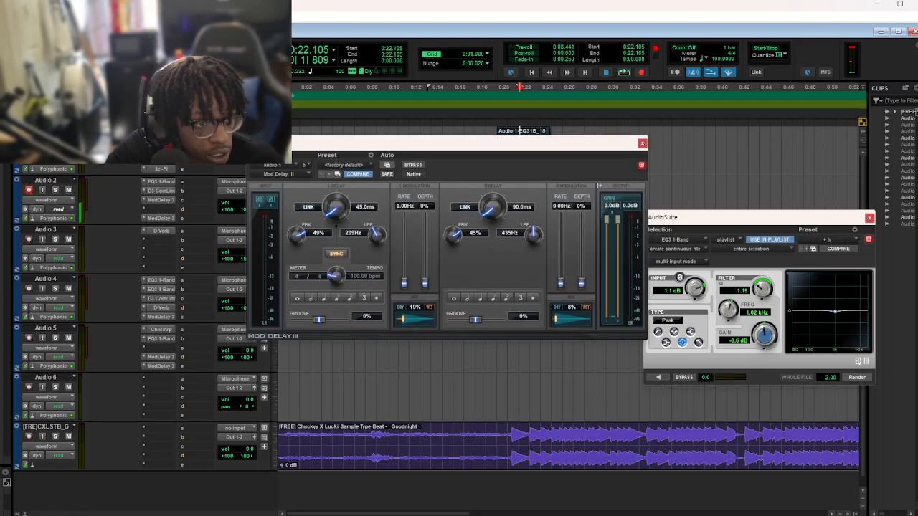
left_click(161, 168)
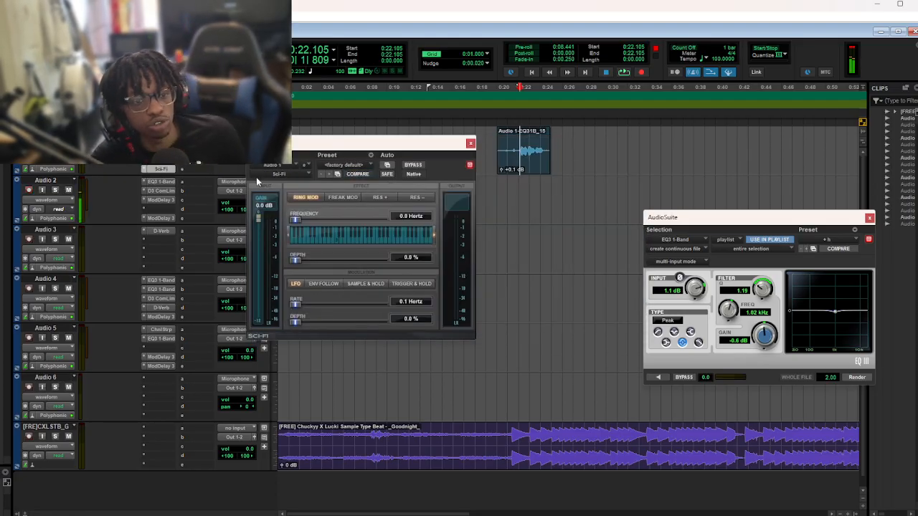
left_click(143, 170)
left_click(143, 175)
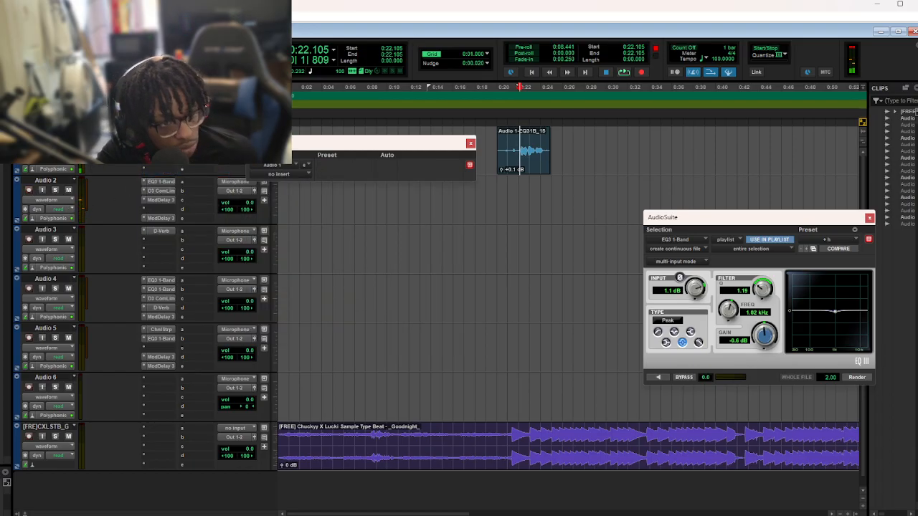
left_click(470, 144)
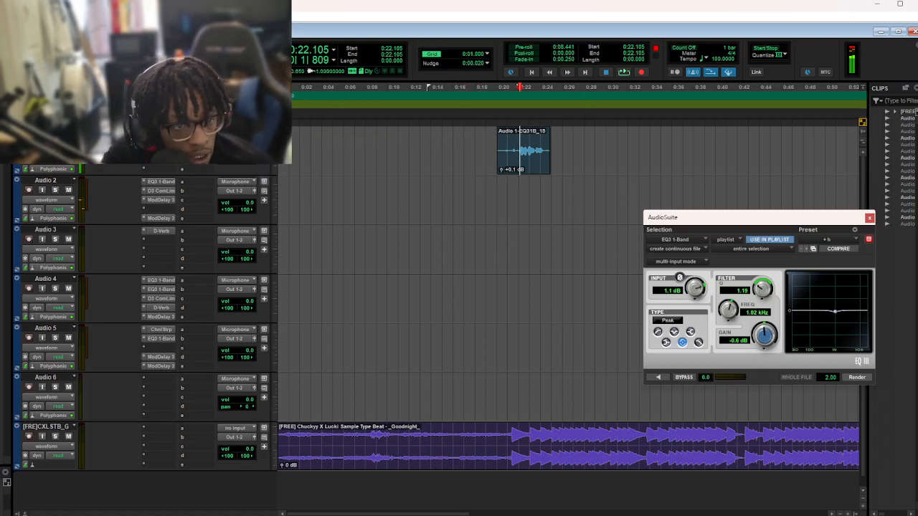
In the Mod Delay III insert on Audio 1, set the left mix to 100% and the right mix to 50%
left_click(161, 132)
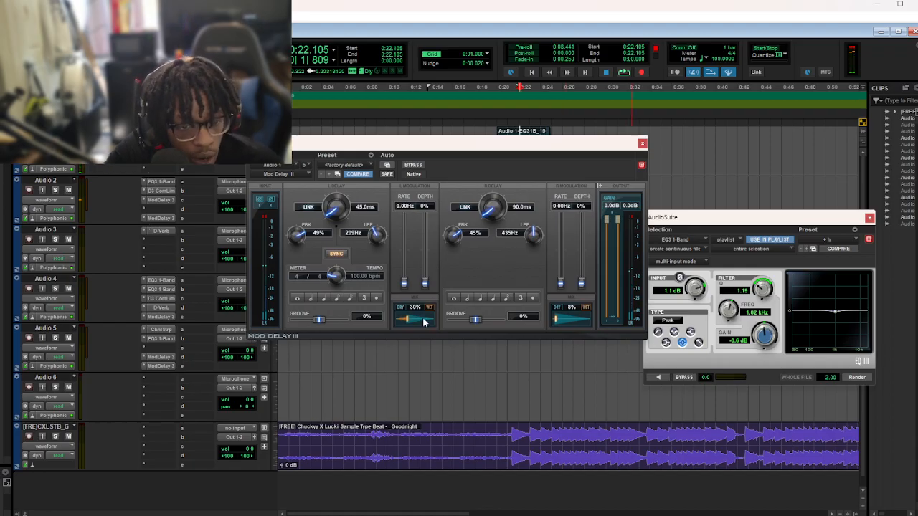
left_click_drag(404, 319, 497, 333)
left_click_drag(557, 318, 591, 325)
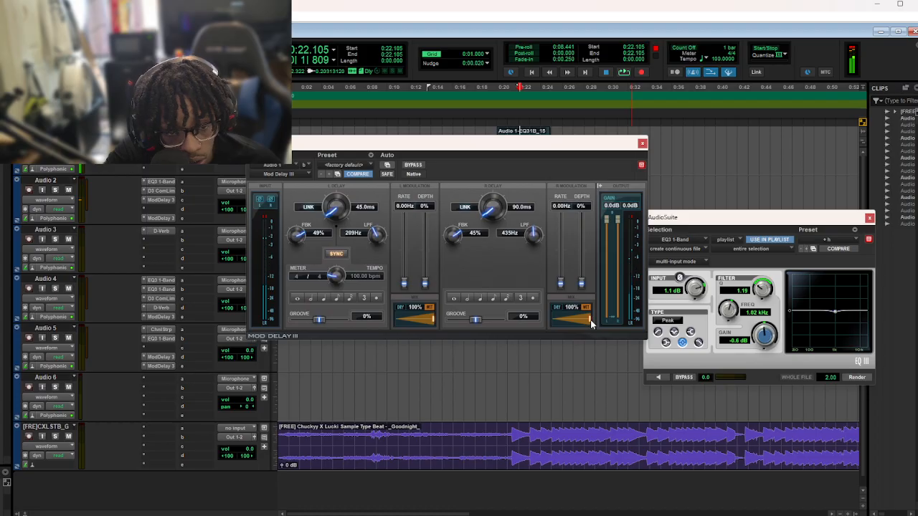
left_click_drag(585, 319, 566, 316)
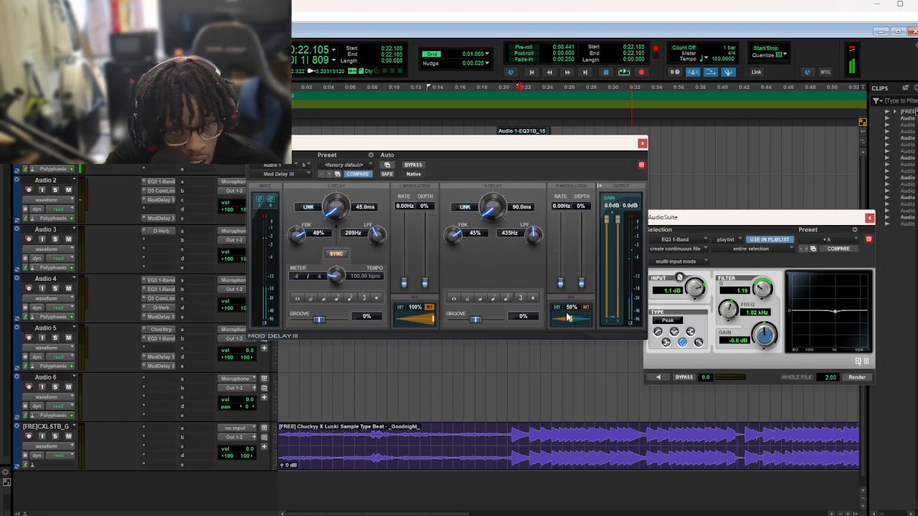
Compare Mod Delay III with its factory default settings, and set the left mix to 41% and the right mix to 17%
left_click(364, 176)
left_click_drag(432, 320, 413, 320)
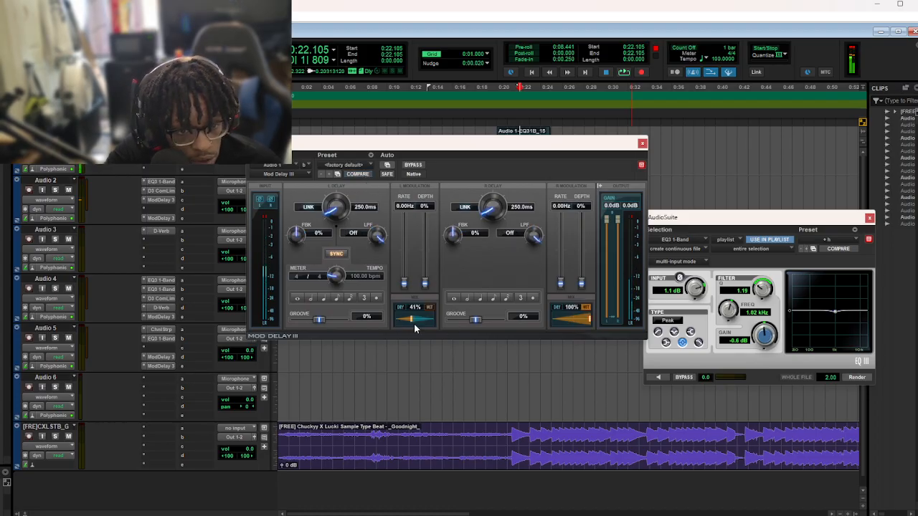
left_click_drag(577, 322, 539, 328)
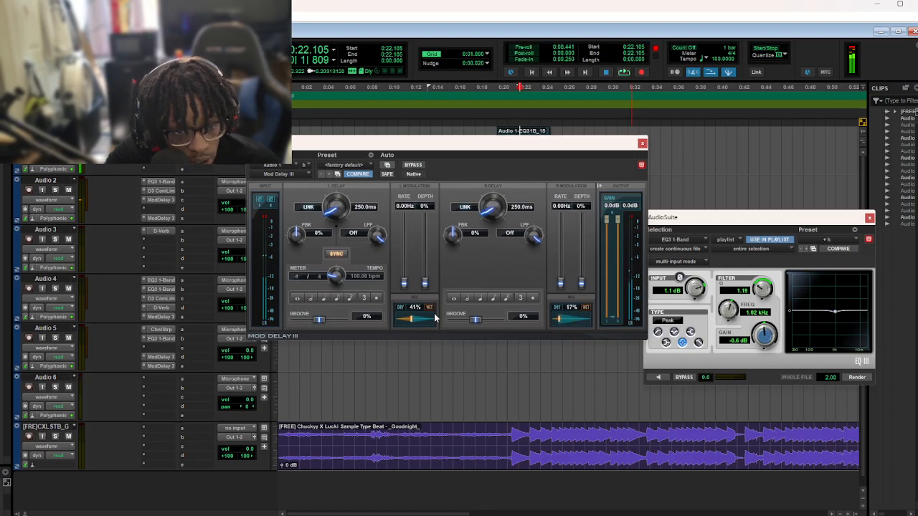
Set the left mix of the Mod Delay III in insert b on Audio 1 to 15%, and check insert c
left_click_drag(435, 319, 400, 319)
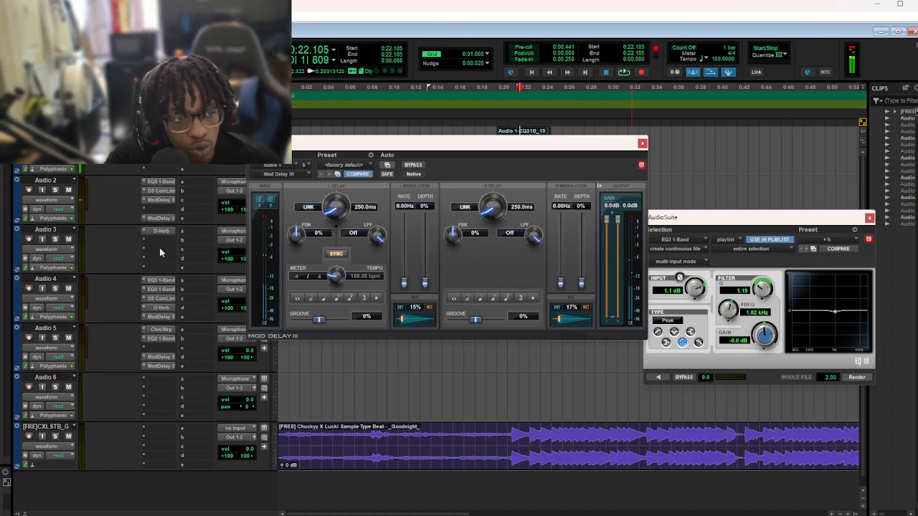
left_click(161, 152)
left_click(161, 142)
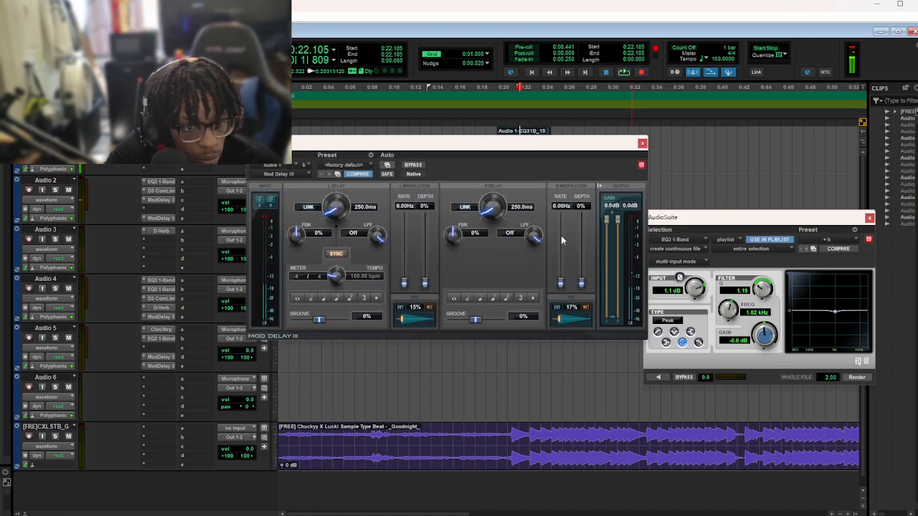
Set both low-pass filters to 169 Hz, with feedback at 63% for the left delay and 84% for the right
left_click(373, 244, "alt")
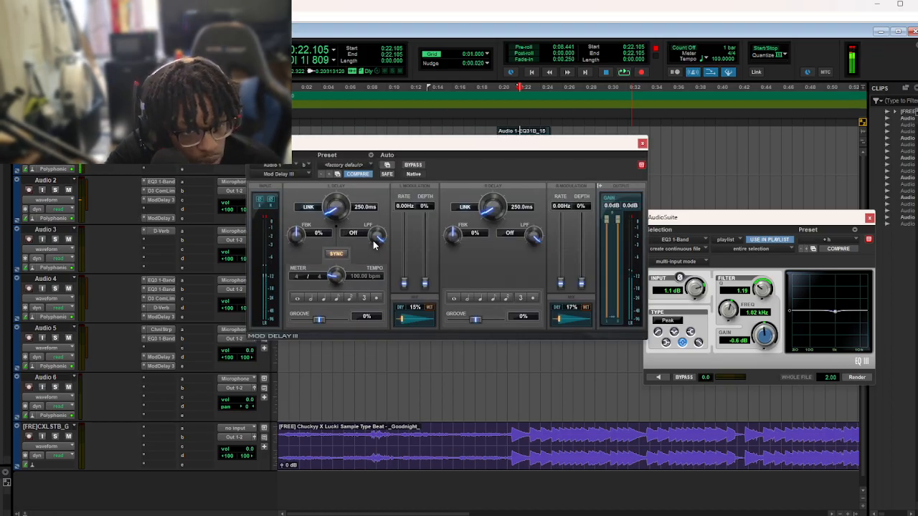
scroll(374, 244, "down", 10)
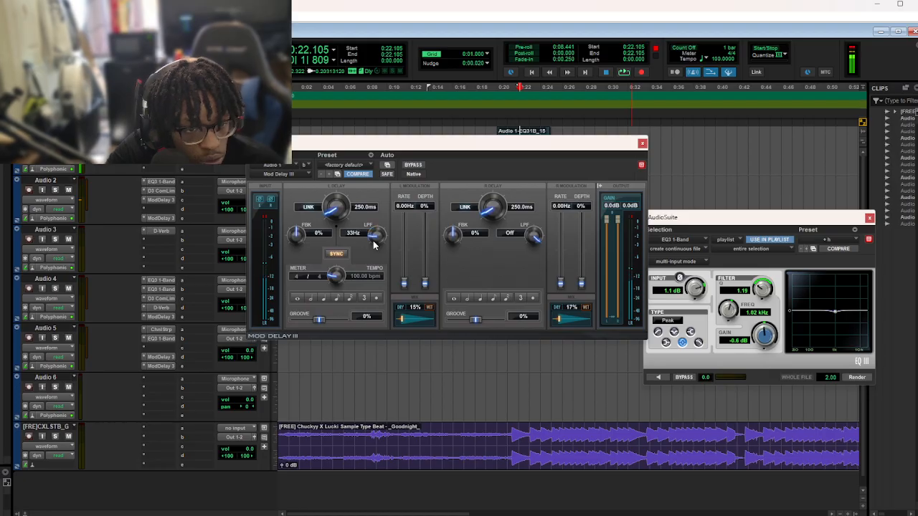
scroll(374, 245, "down", 2)
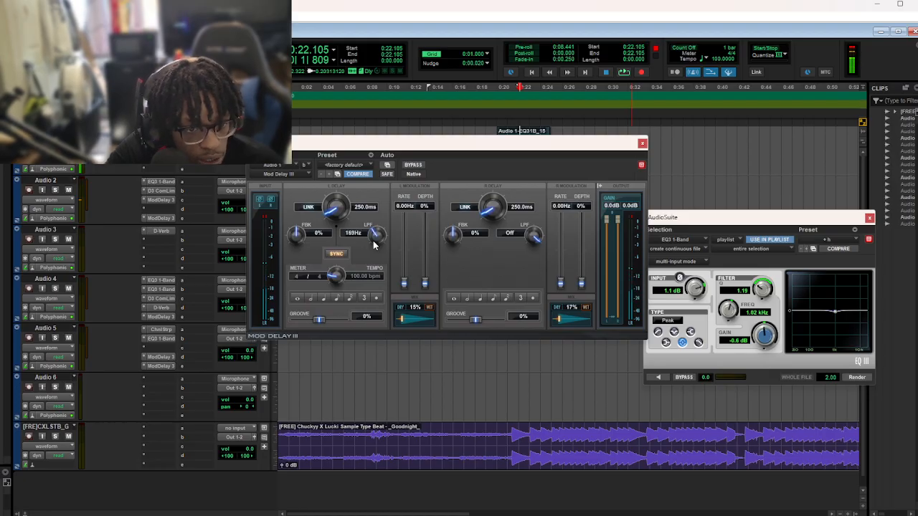
scroll(539, 240, "down", 8)
scroll(539, 240, "down", 5)
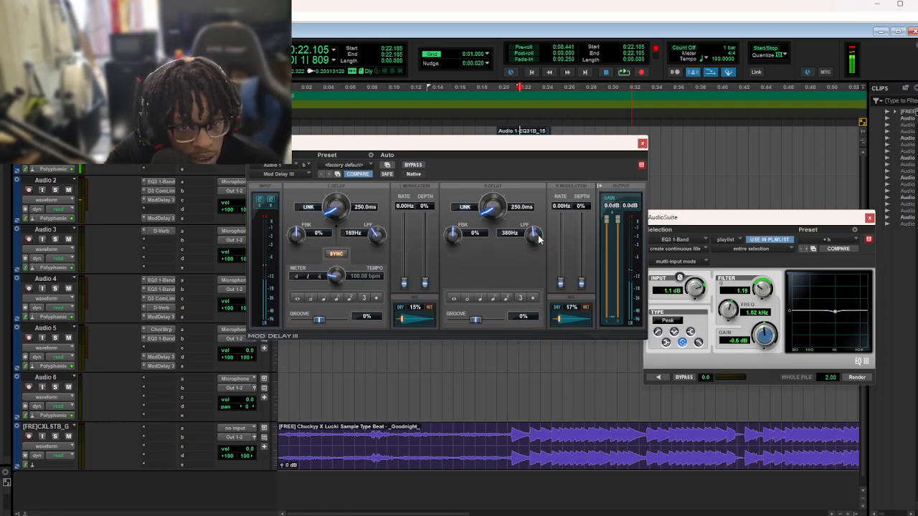
scroll(539, 241, "up", 3)
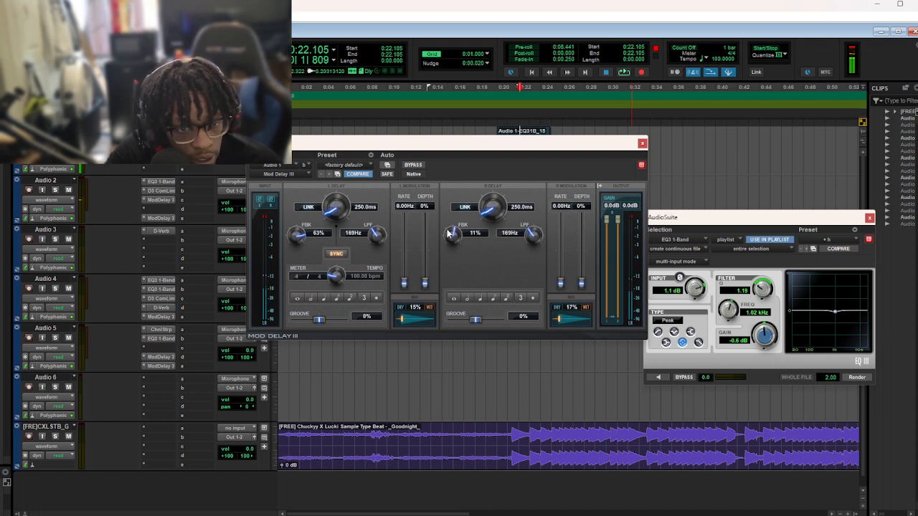
scroll(461, 240, "up", 8)
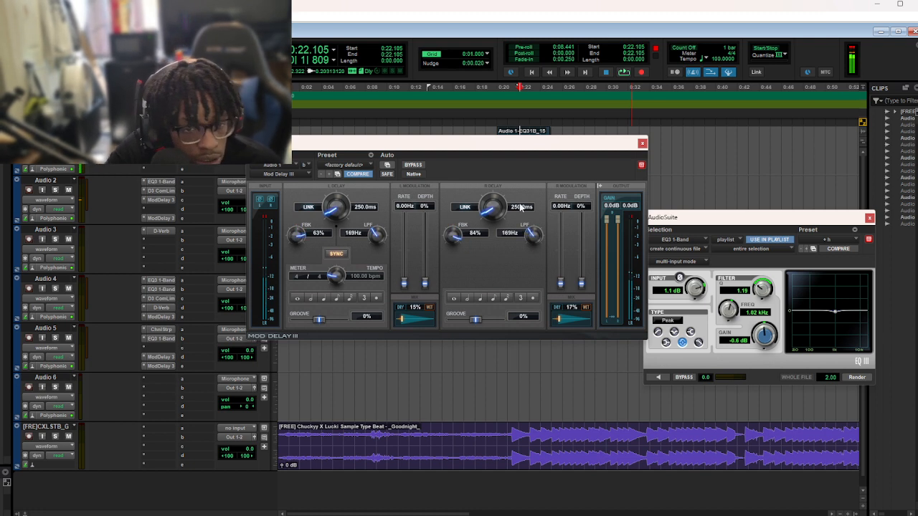
Set the right delay time to 400 ms and the modulation depths to 86% left and 89% right
scroll(495, 208, "up", 5)
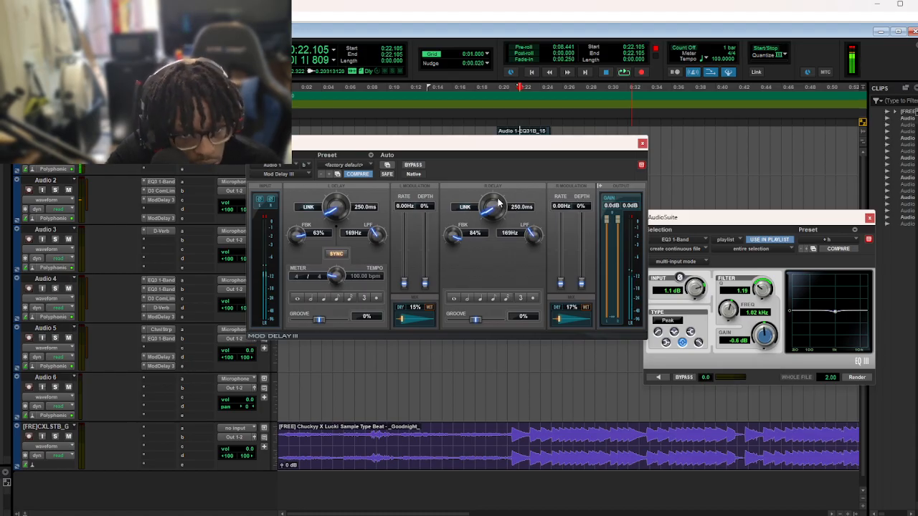
scroll(494, 208, "down", 2)
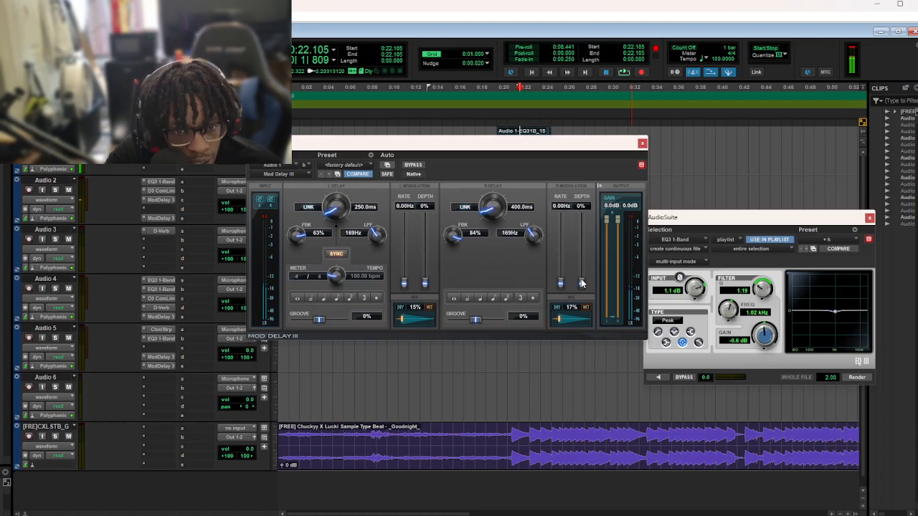
left_click_drag(425, 280, 425, 226)
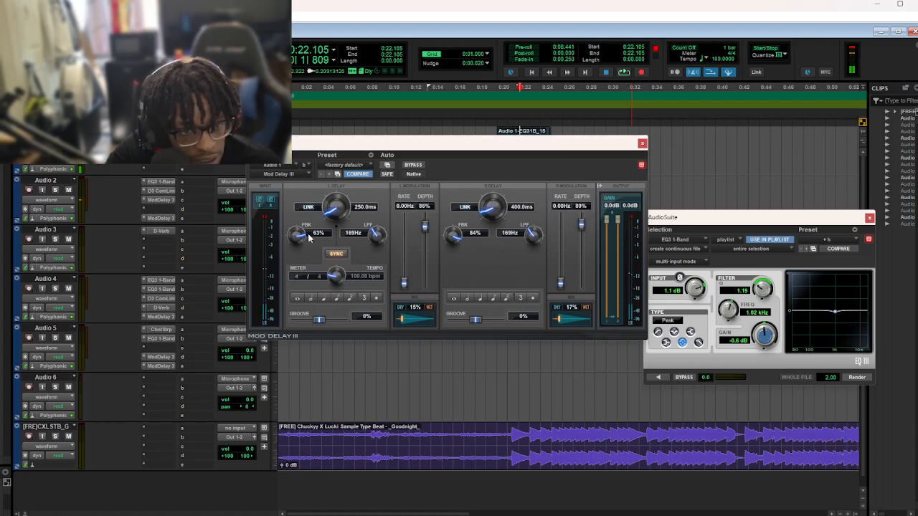
In the Mod Delay III in insert c on Audio 1, set the modulation depth to 43% left and 49% right
left_click(161, 151)
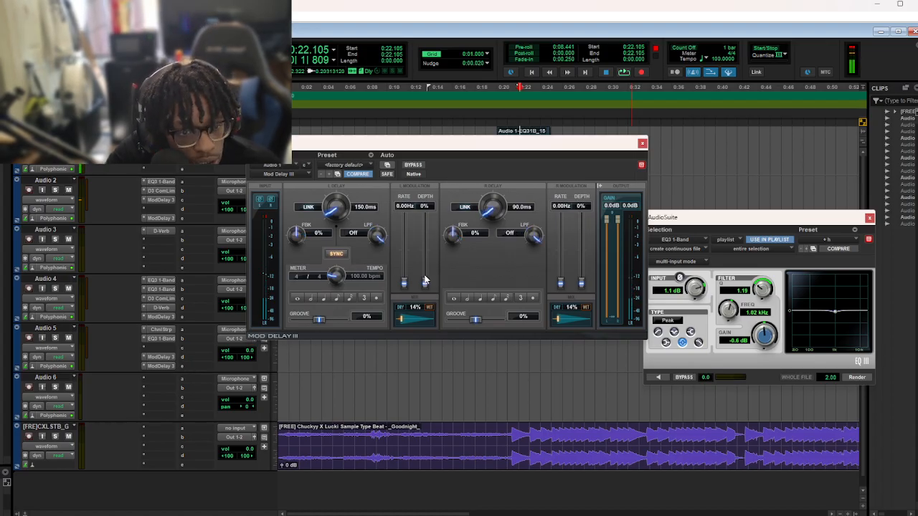
left_click_drag(422, 227, 425, 215)
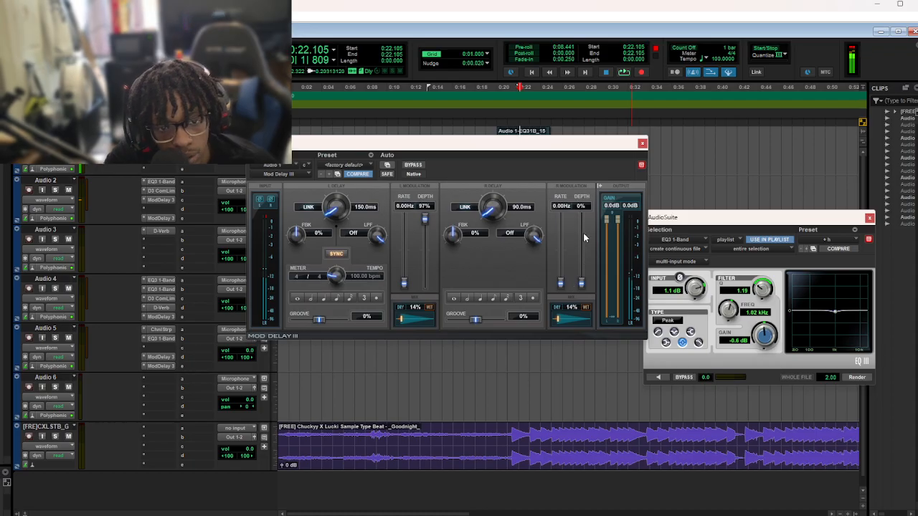
left_click_drag(582, 284, 581, 251)
left_click_drag(426, 241, 421, 260)
Return to the Mod Delay III in insert b and set the modulation depth to 40% left and 42% right
left_click(161, 141)
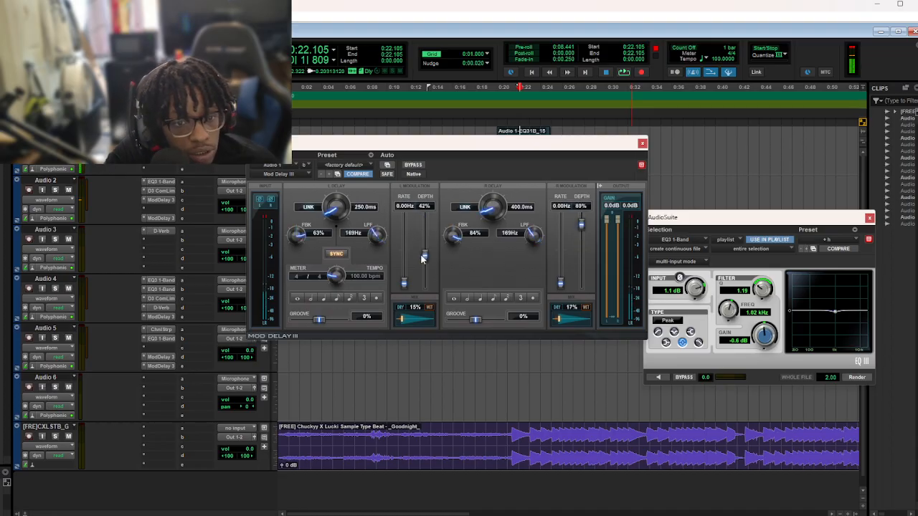
left_click_drag(581, 226, 583, 250)
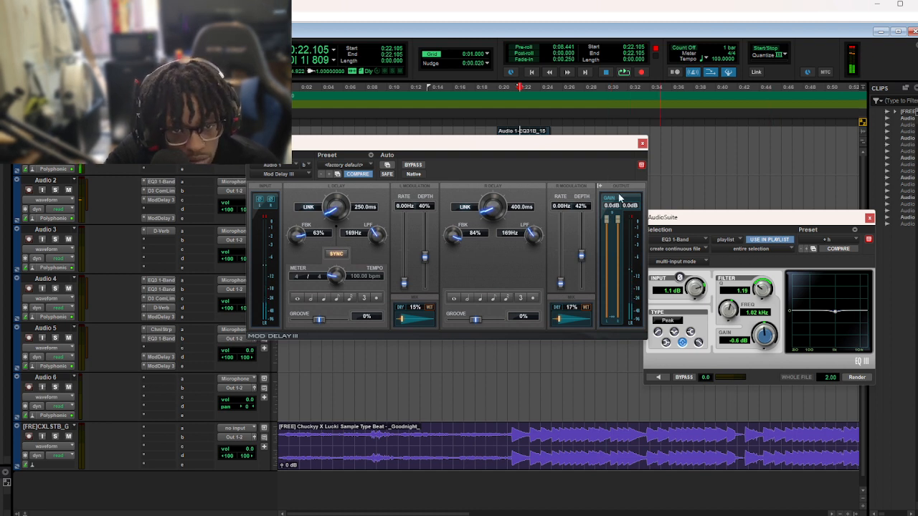
Open the Channel Strip insert on Audio 1 and toggle its compressor/limiter and expander/gate sections off and back on
left_click(160, 133)
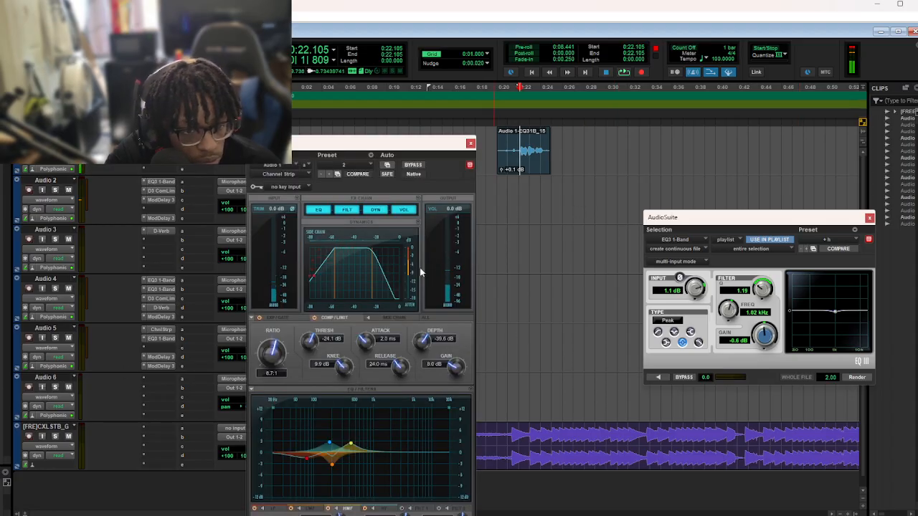
left_click(369, 318)
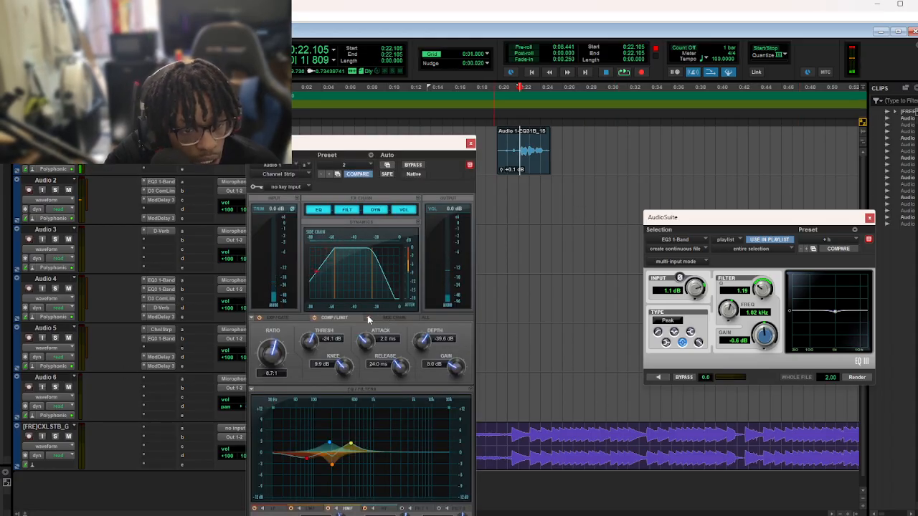
left_click(367, 316)
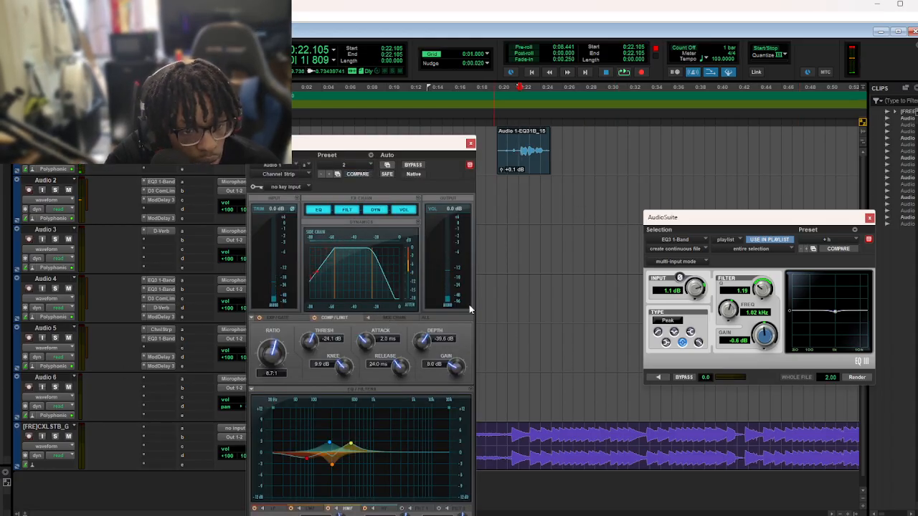
left_click(313, 318)
left_click(313, 319)
left_click(259, 319)
left_click(259, 319)
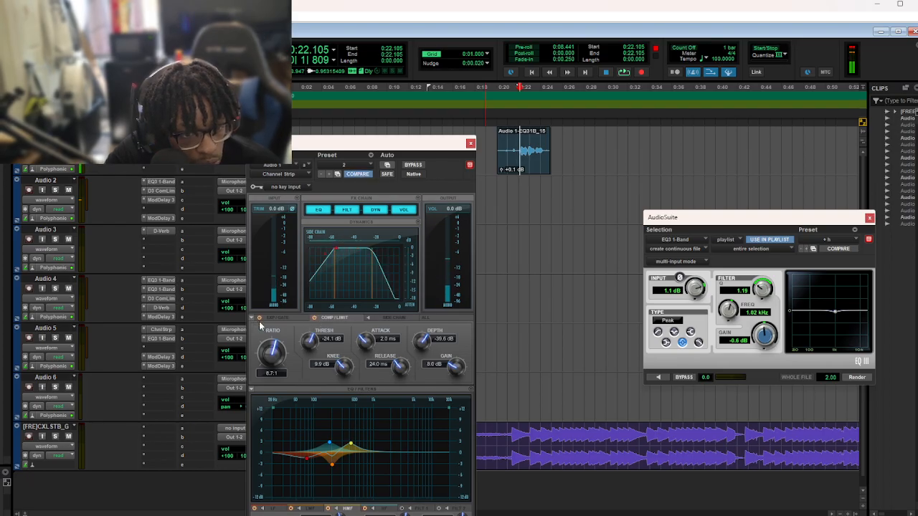
View the Channel Strip's side-chain and expander/gate settings, and review the EQ3 1-Band and Mod Delay III inserts on Audio 1
left_click(387, 318)
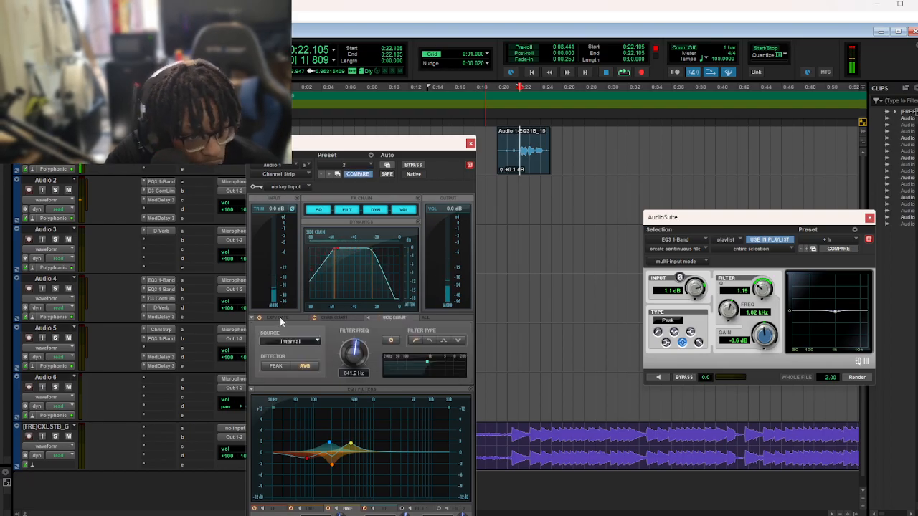
left_click(280, 317)
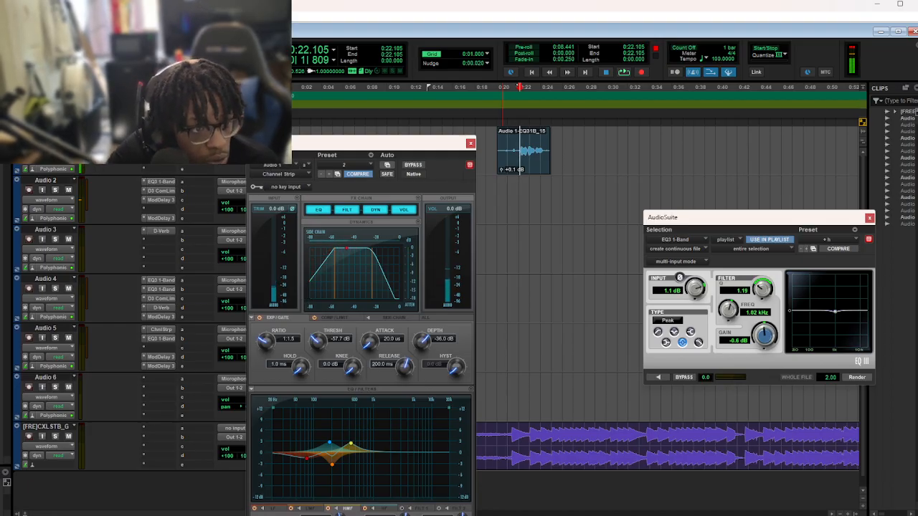
left_click(165, 151)
left_click(167, 161)
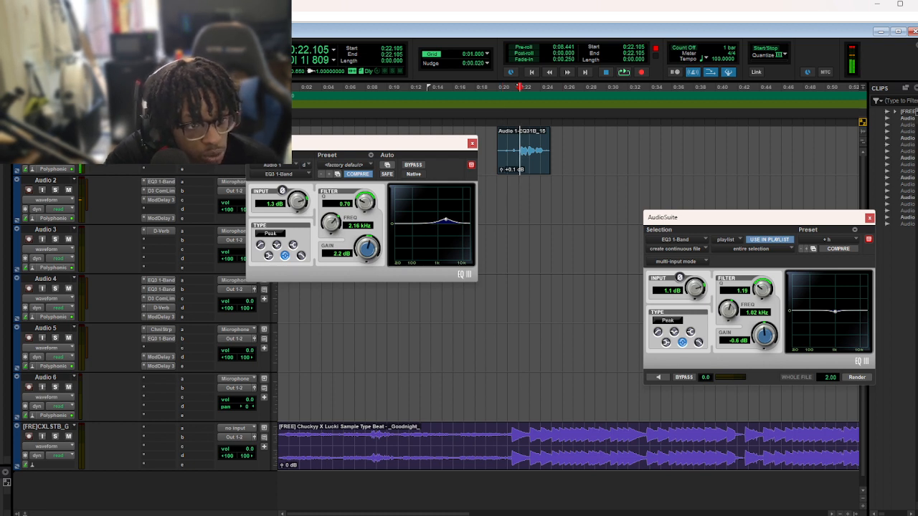
left_click(162, 133)
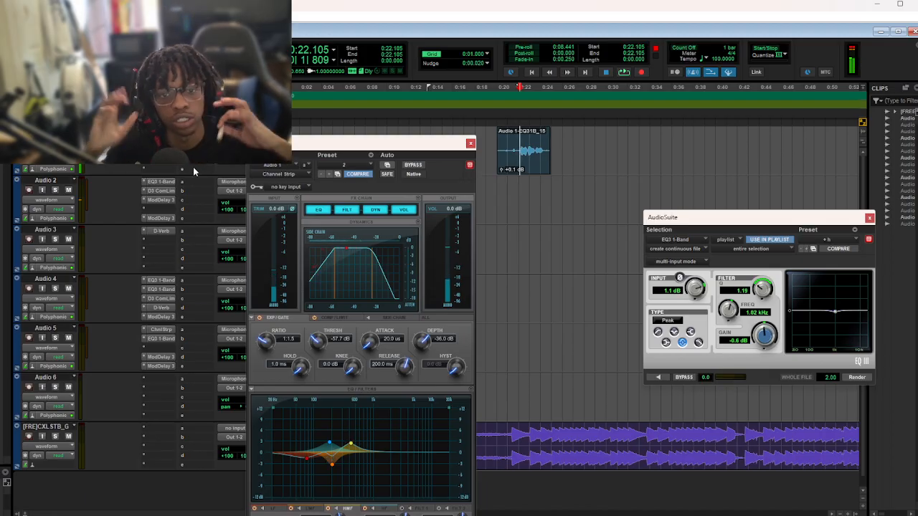
left_click(167, 169)
left_click(162, 151)
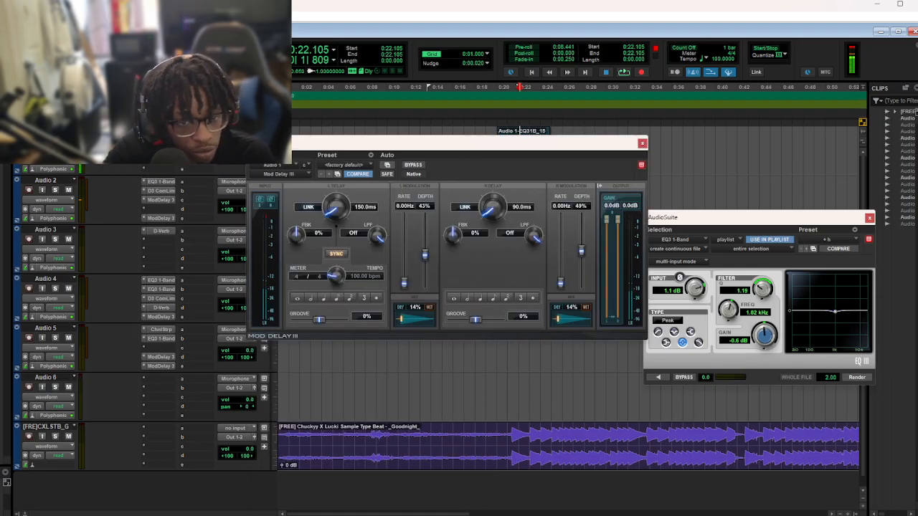
Compare the Compressor/Limiter insert on Audio 2 with the Channel Strip compressor and other inserts on Audio 1
left_click(159, 191)
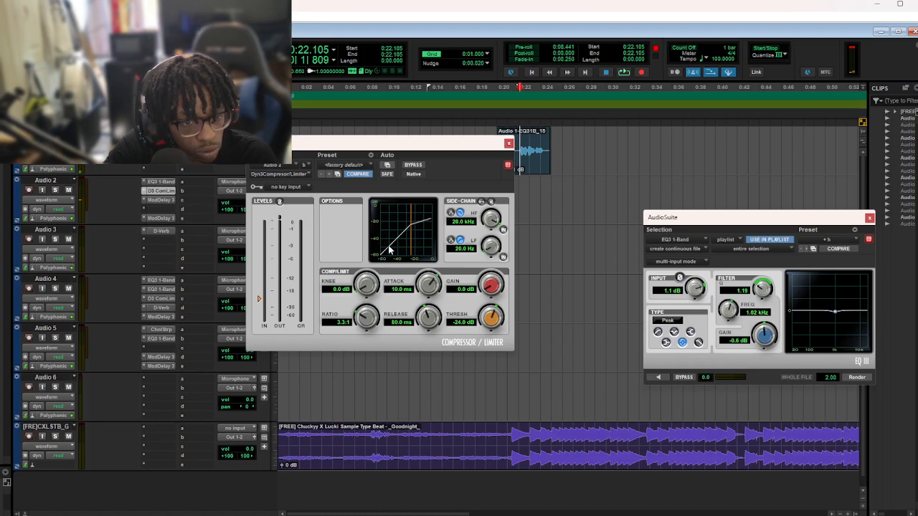
left_click(160, 151)
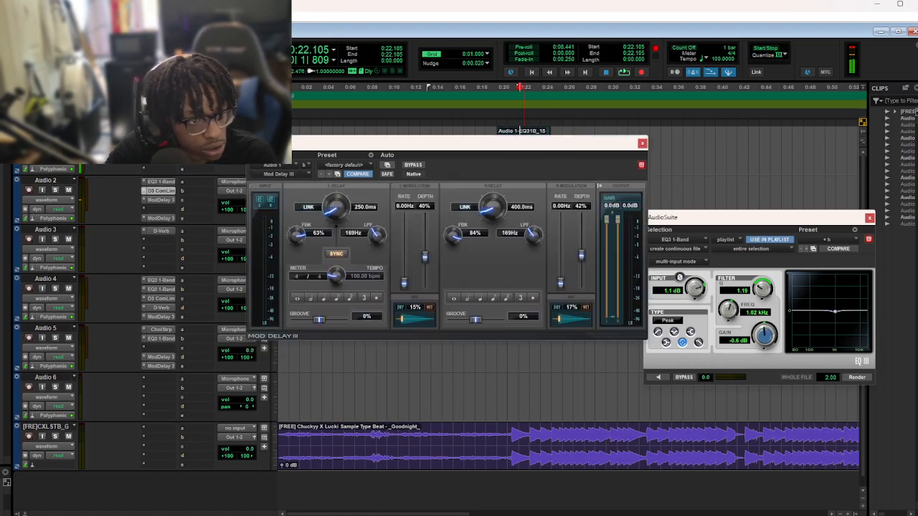
left_click(160, 133)
left_click(334, 317)
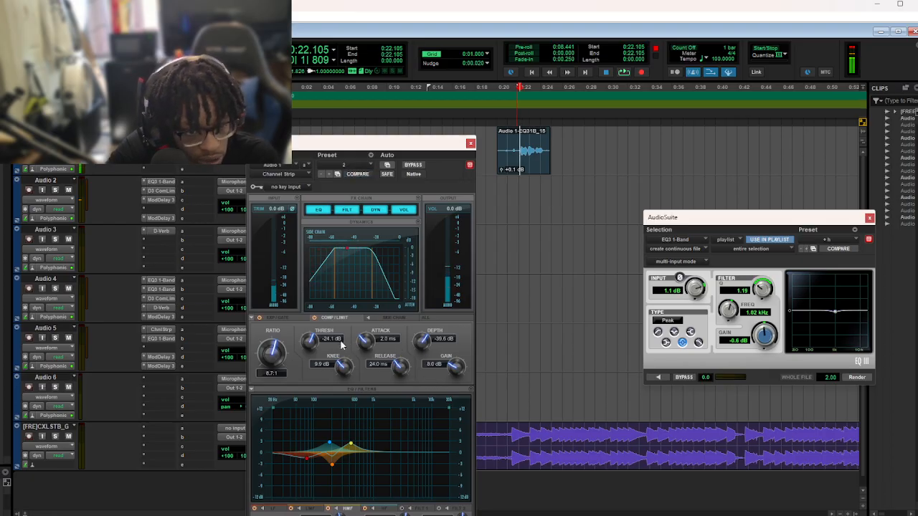
left_click(161, 191)
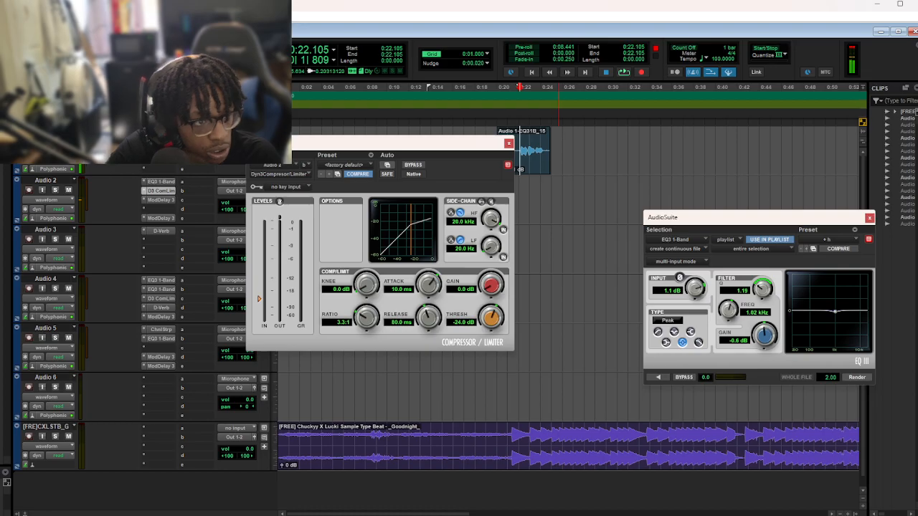
left_click(160, 133)
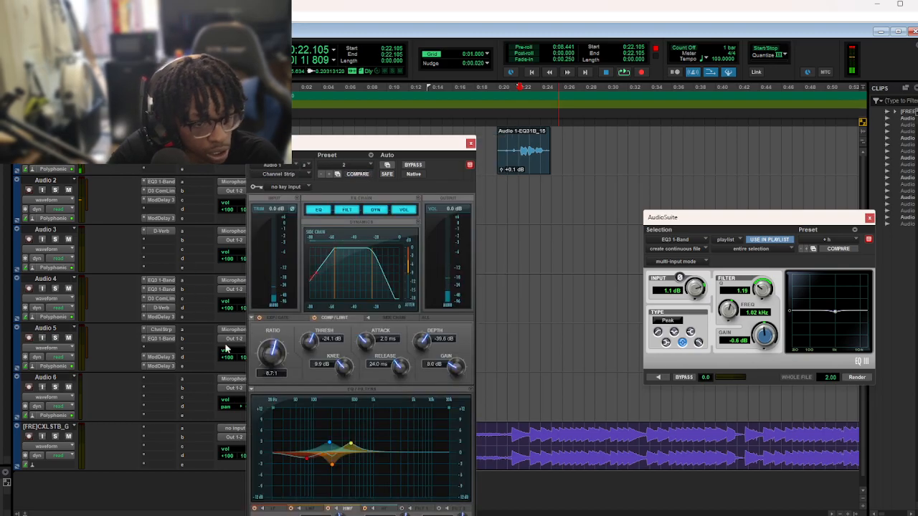
left_click(163, 165)
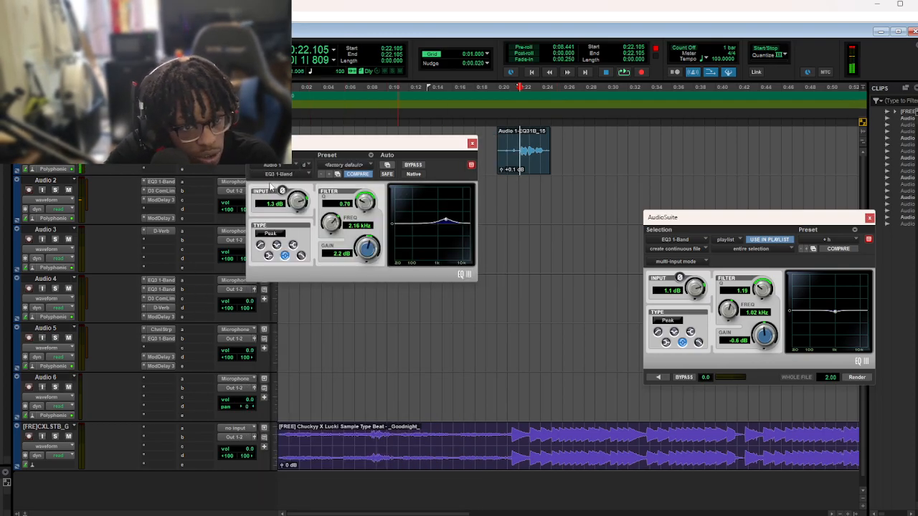
left_click(161, 133)
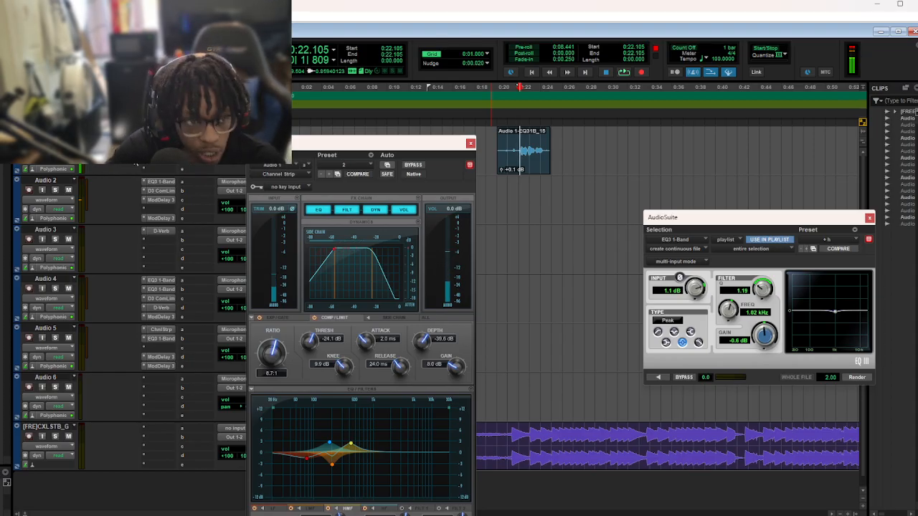
left_click(165, 190)
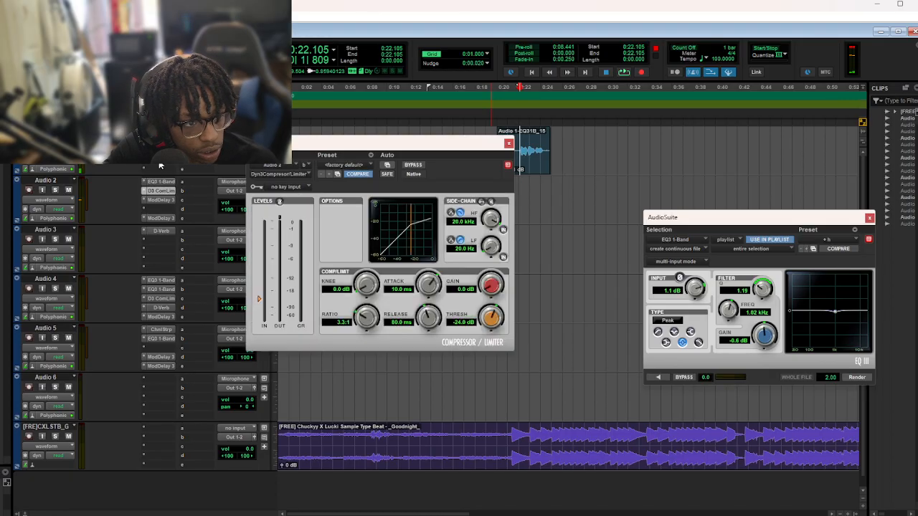
Add the stereo Dyn3 Expander/Gate multichannel plugin to the empty insert e on Audio 1
left_click(156, 174)
mouse_move(208, 198)
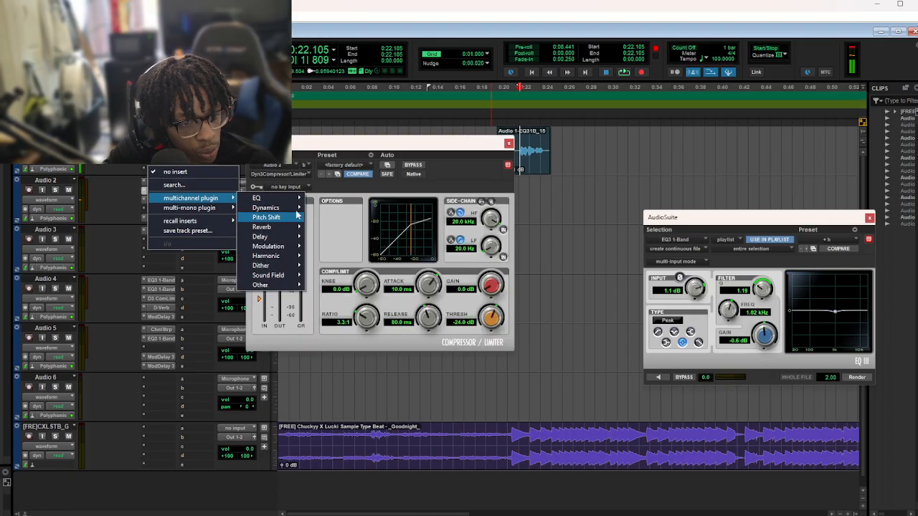
mouse_move(294, 213)
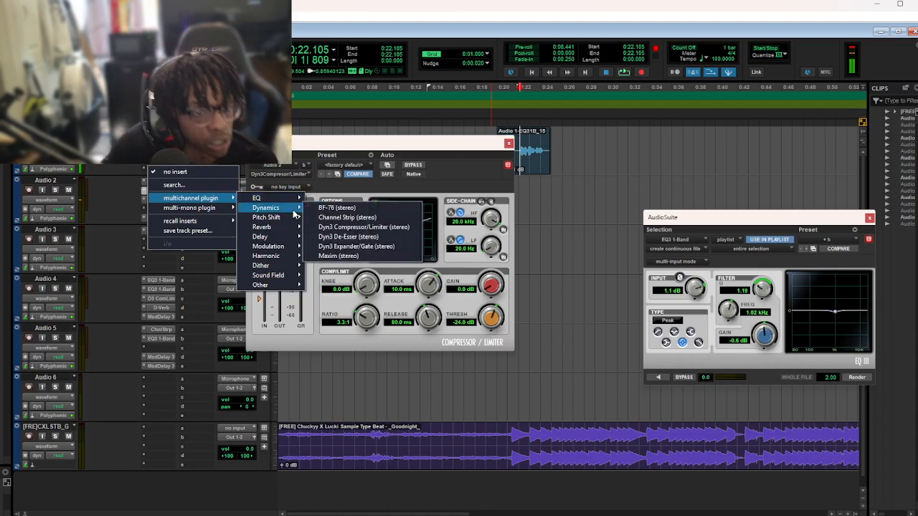
left_click(356, 246)
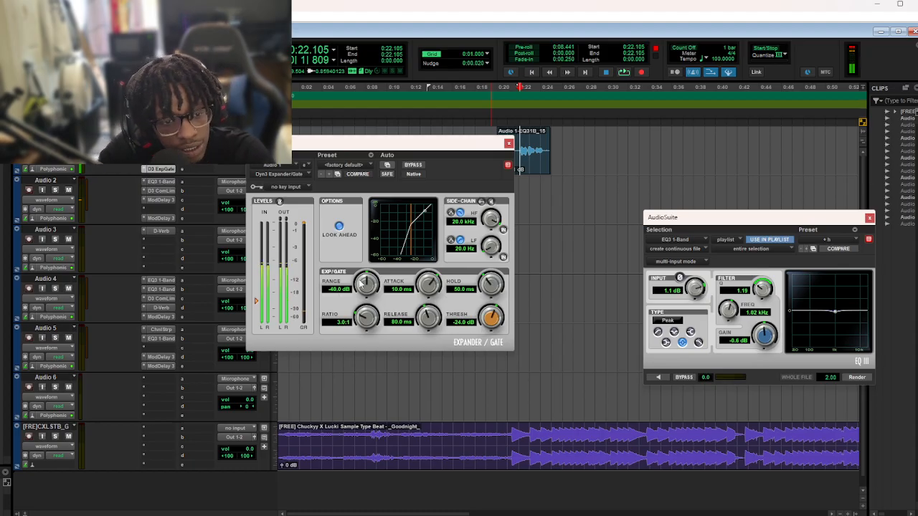
Close the Expander/Gate plugin and review the expander/gate settings of the Channel Strip on Audio 1
left_click(510, 143)
left_click(161, 131)
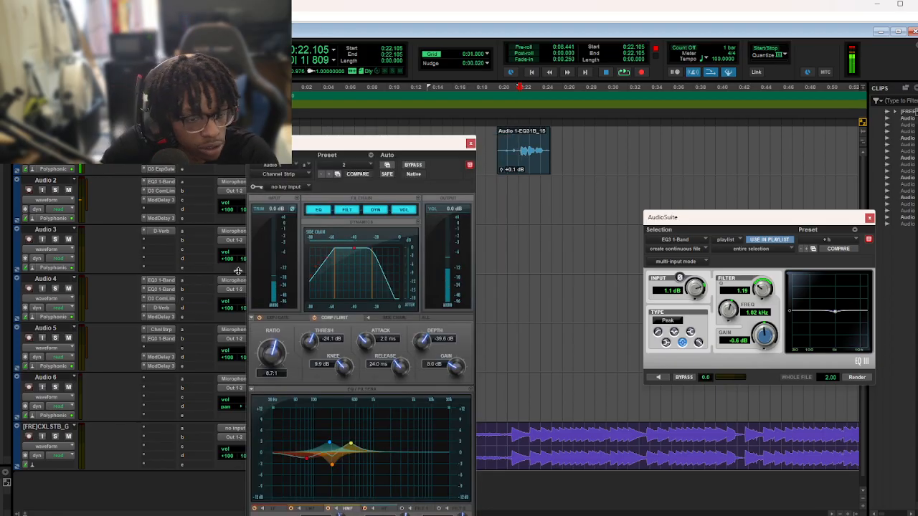
left_click(297, 318)
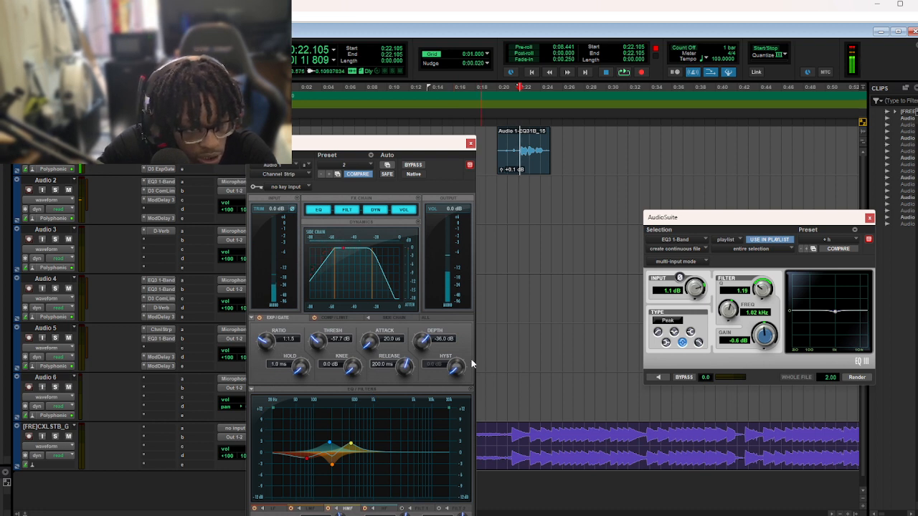
left_click(142, 169)
left_click(165, 172)
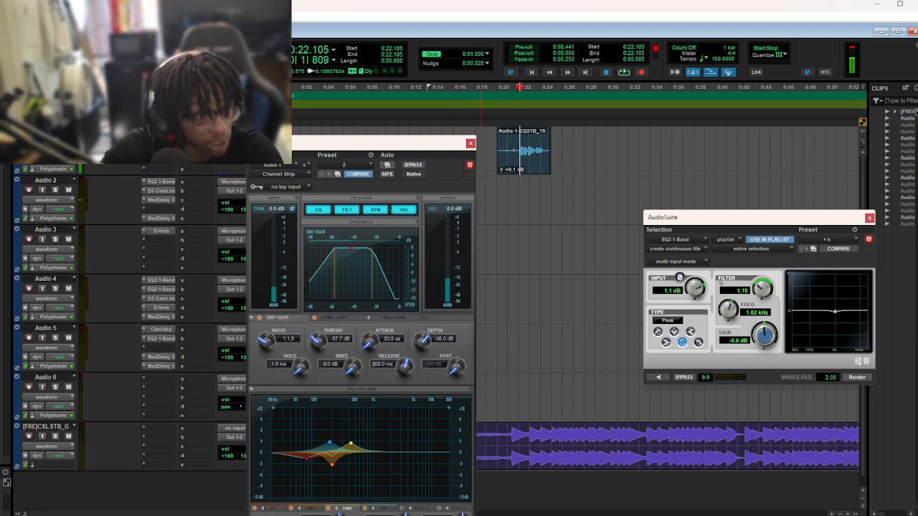
Review the Compressor/Limiter inserts on Audio 2 and Audio 4 and the D-Verb insert on Audio 4
left_click(159, 191)
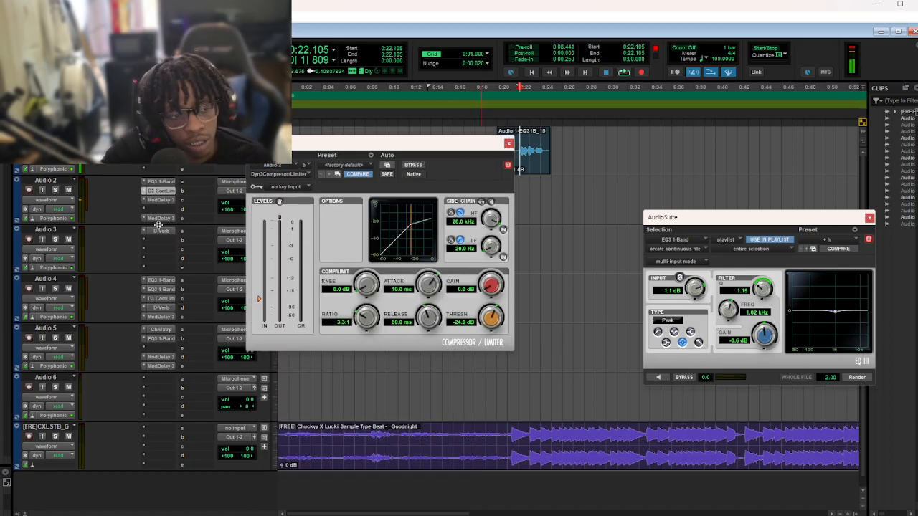
left_click(159, 298)
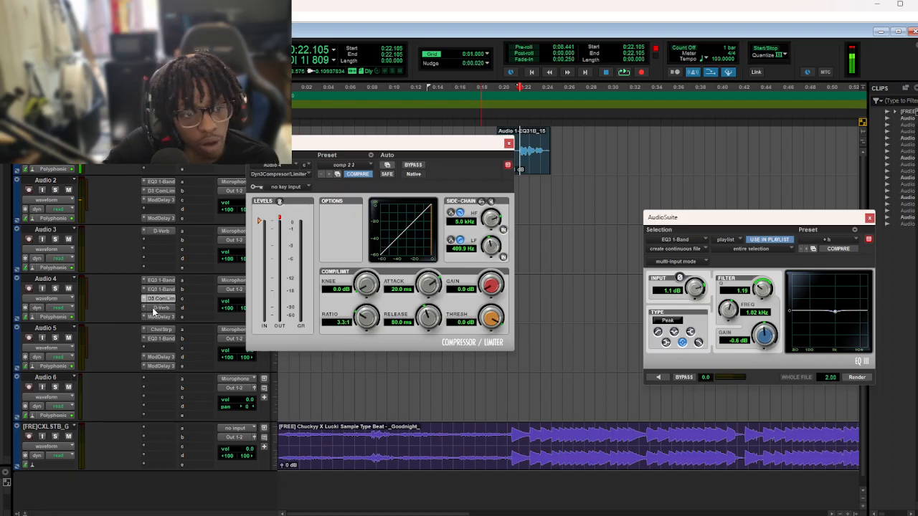
left_click(154, 308)
left_click(155, 310)
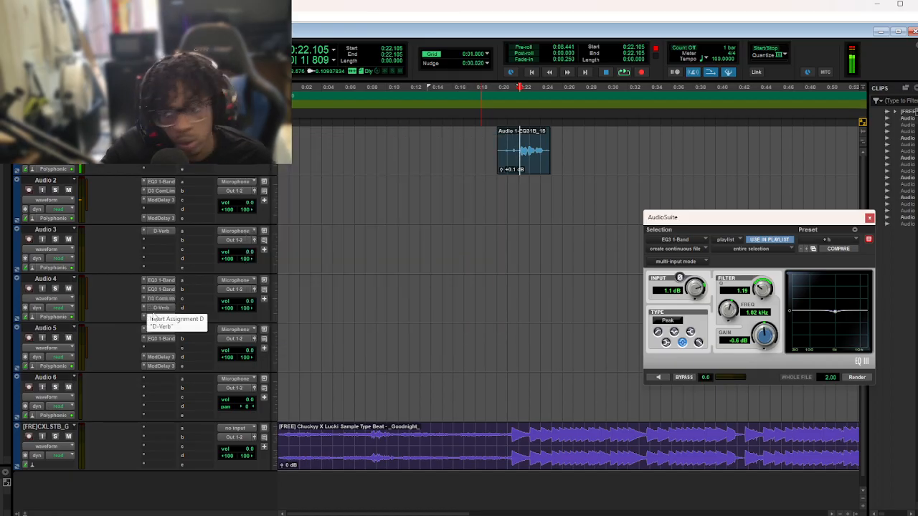
left_click(155, 309)
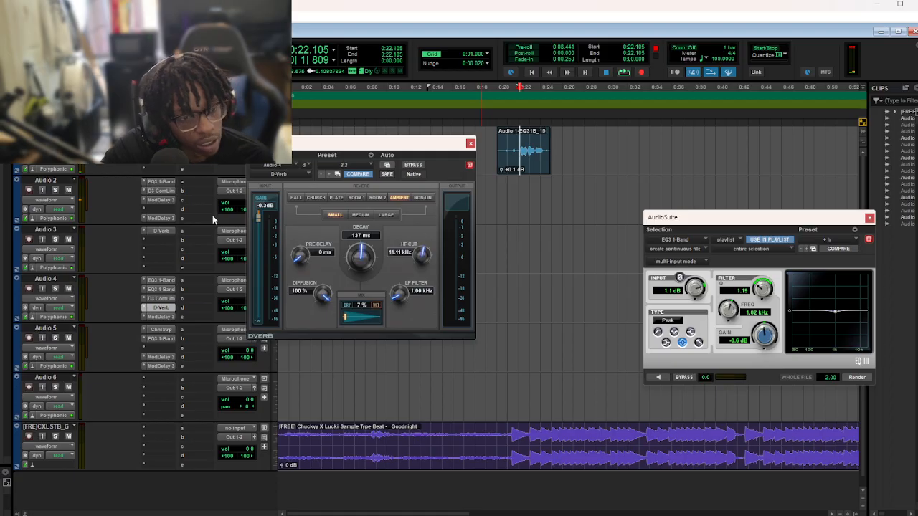
Enable input monitoring on Audio 3 and raise the input gain of its D-Verb insert to 0.0 dB
left_click(41, 289)
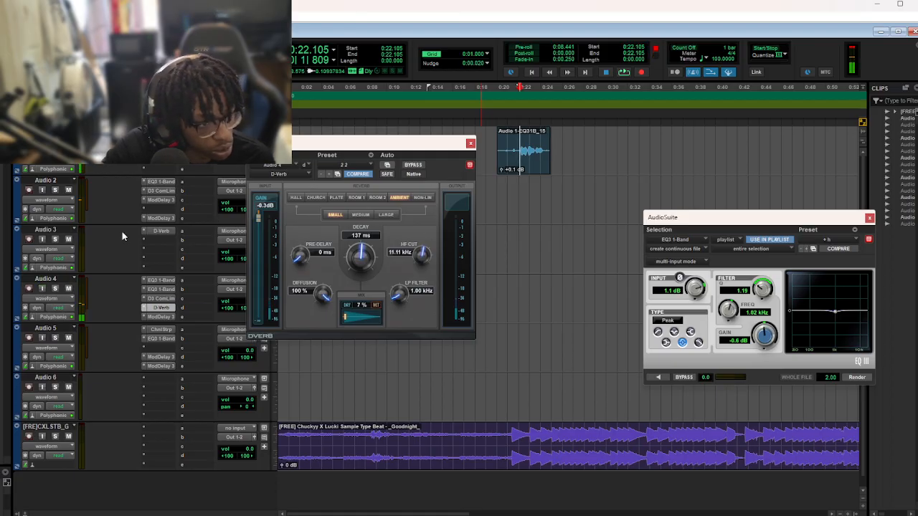
left_click(157, 231)
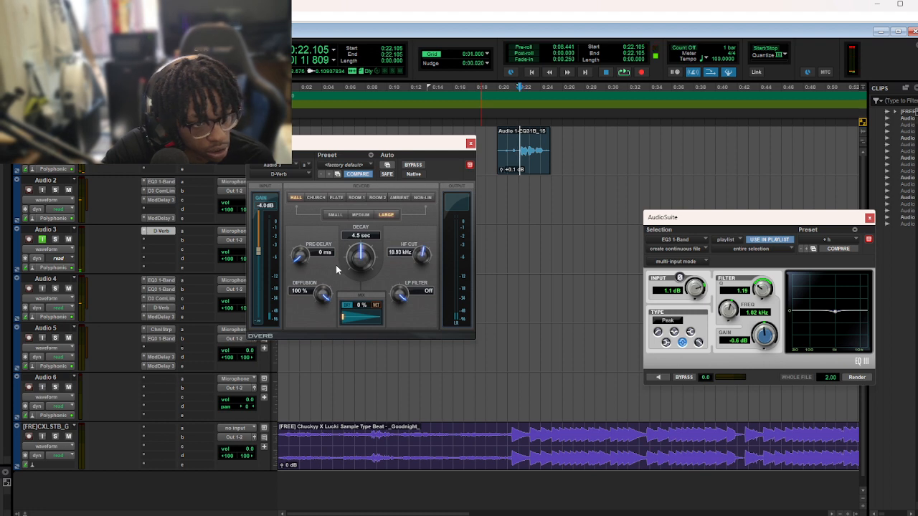
left_click_drag(259, 252, 259, 215)
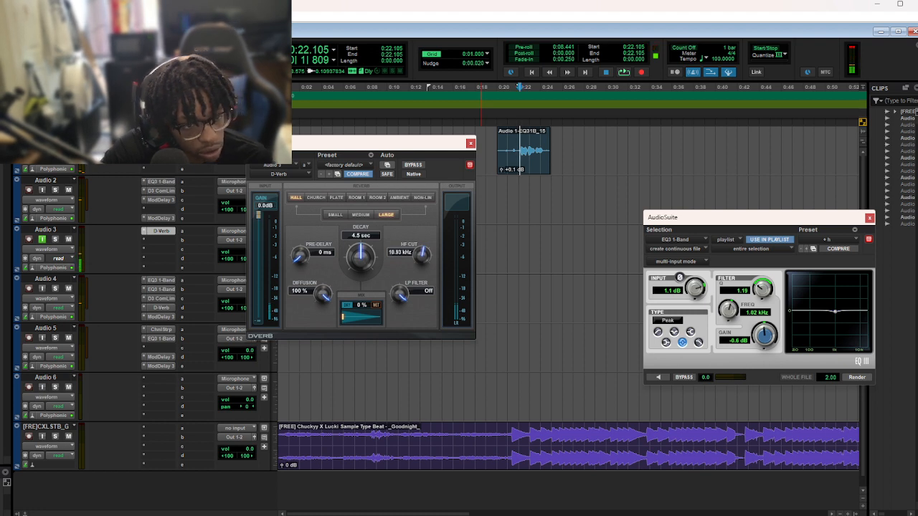
Add the stereo EQ3 1-Band to insert b on Audio 3 and swap it for the stereo Channel Strip
left_click(148, 240)
mouse_move(200, 269)
mouse_move(257, 271)
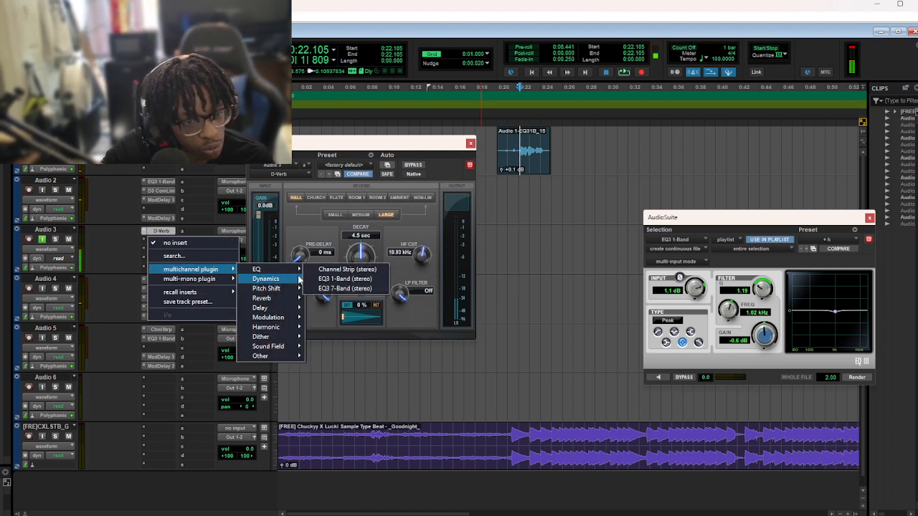
left_click(337, 279)
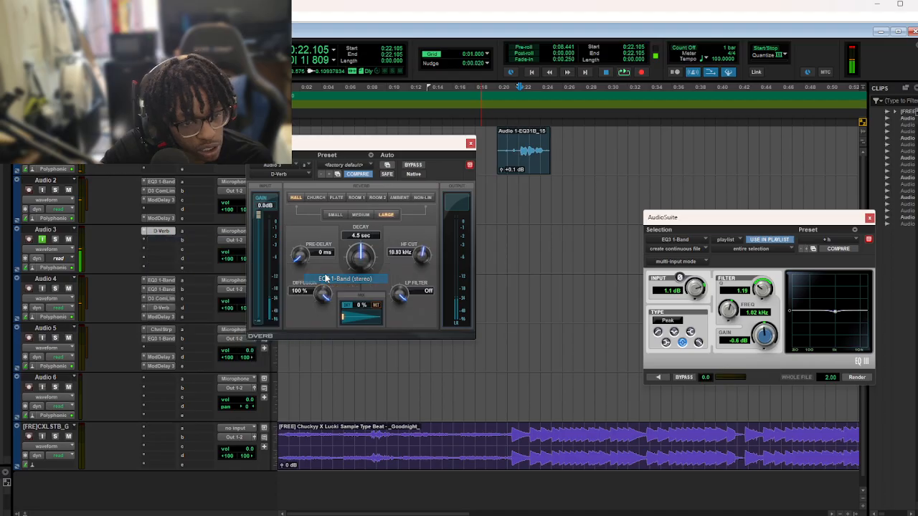
left_click(287, 175)
mouse_move(319, 203)
mouse_move(362, 203)
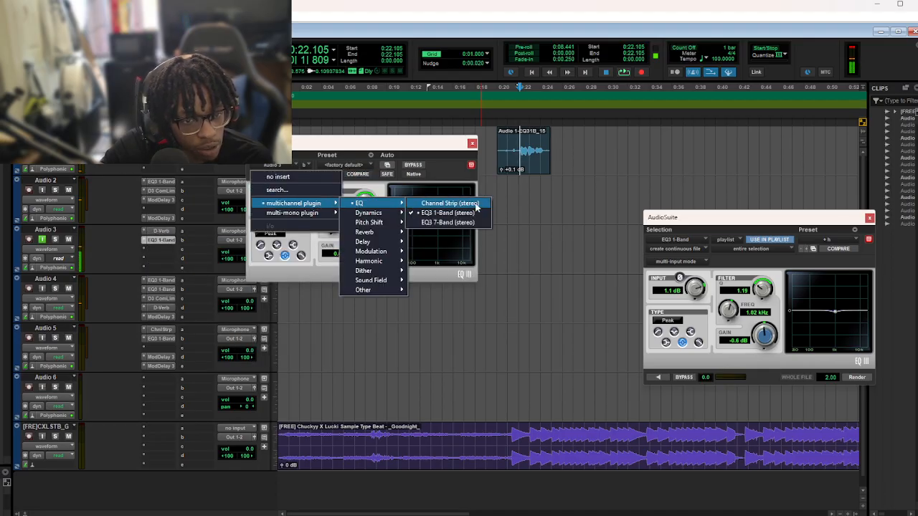
left_click(475, 206)
Load preset 2 in Audio 3's Channel Strip and close the plugin window
left_click(358, 165)
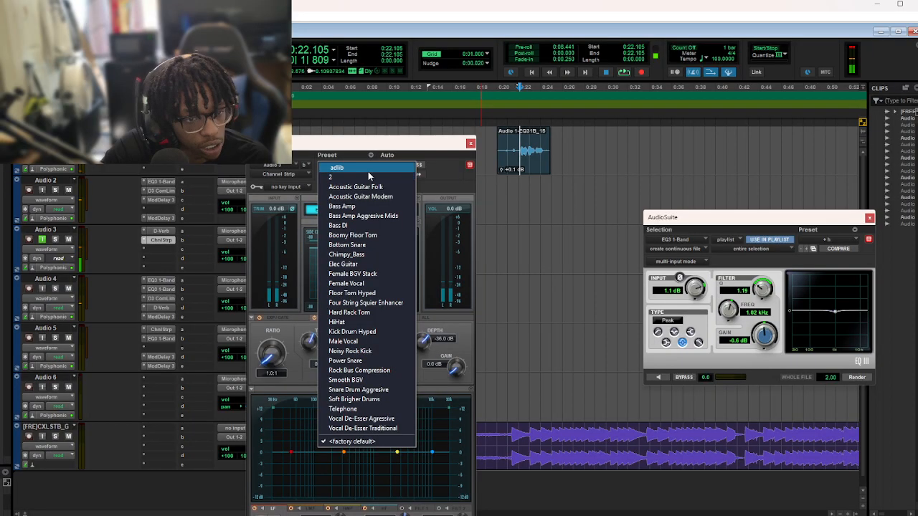
left_click(369, 177)
left_click(471, 143)
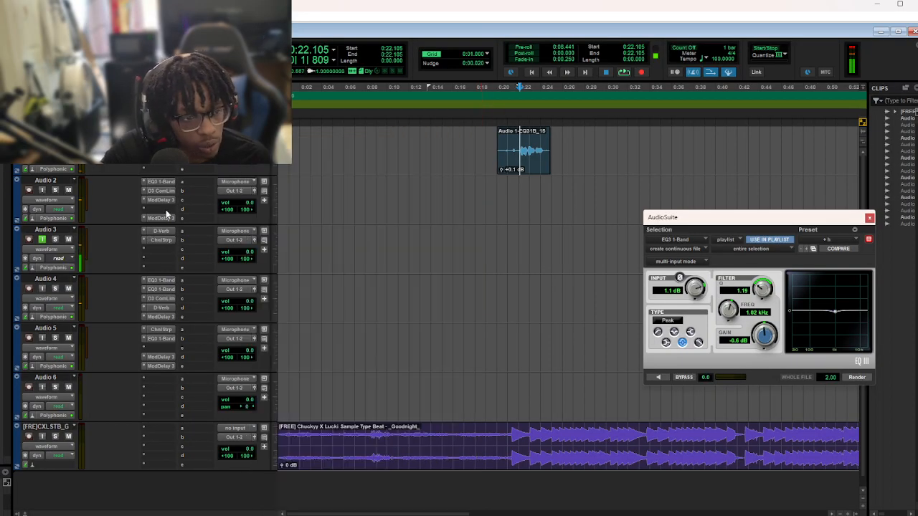
Set the D-Verb on Audio 3 to a 20% mix and 22% diffusion
left_click(160, 232)
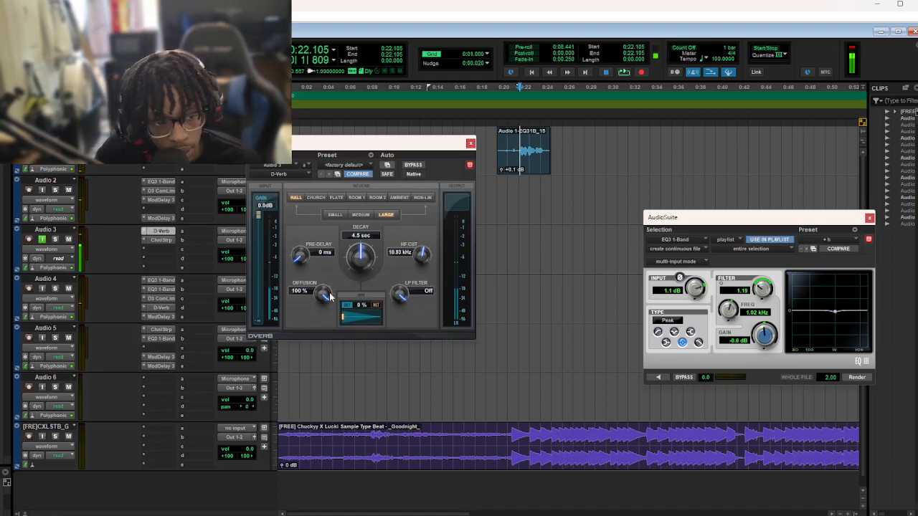
left_click_drag(344, 317, 360, 317)
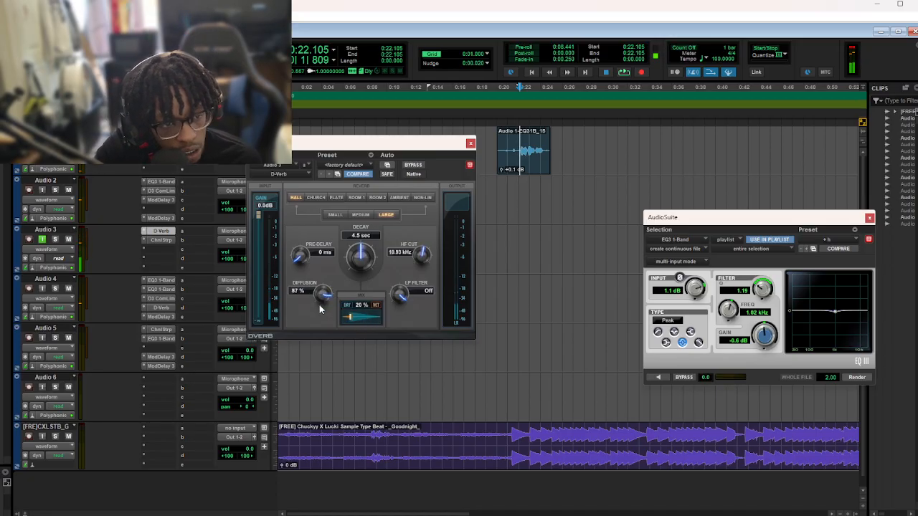
left_click_drag(308, 351, 304, 377)
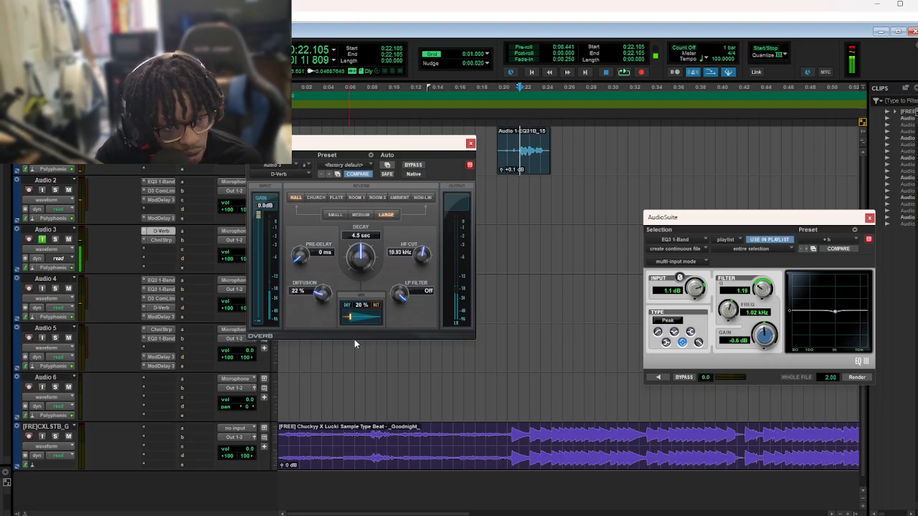
Try different D-Verb mix and diffusion amounts on Audio 3, ending at 9% mix and 75% diffusion with the LP filter at 200 Hz
left_click_drag(365, 318, 371, 317)
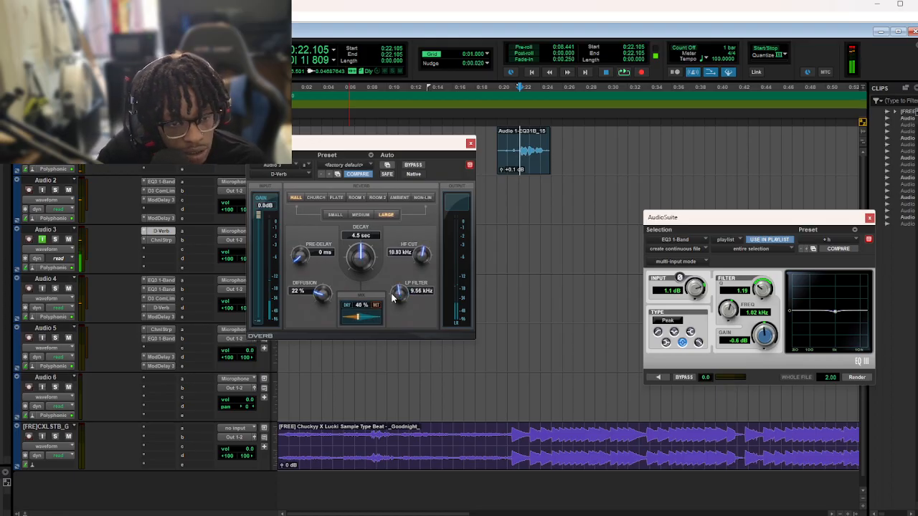
left_click_drag(361, 317, 357, 321)
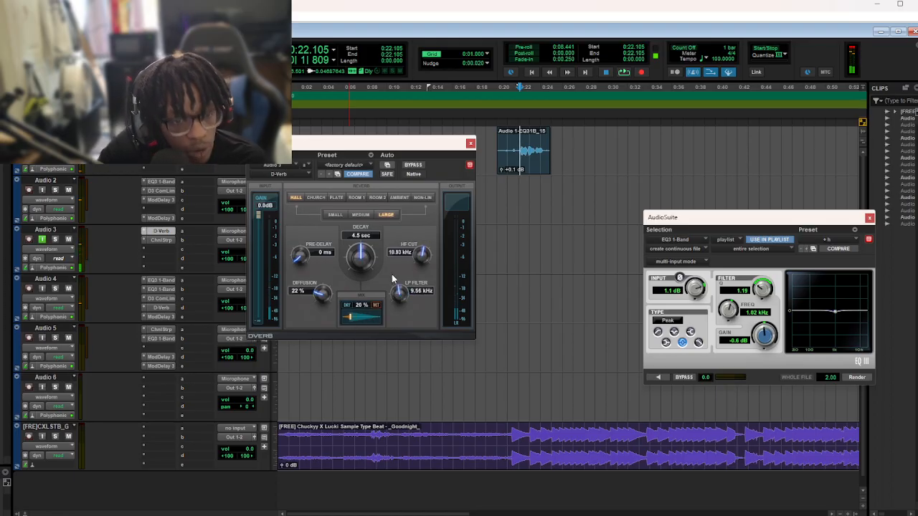
left_click_drag(403, 287, 407, 294)
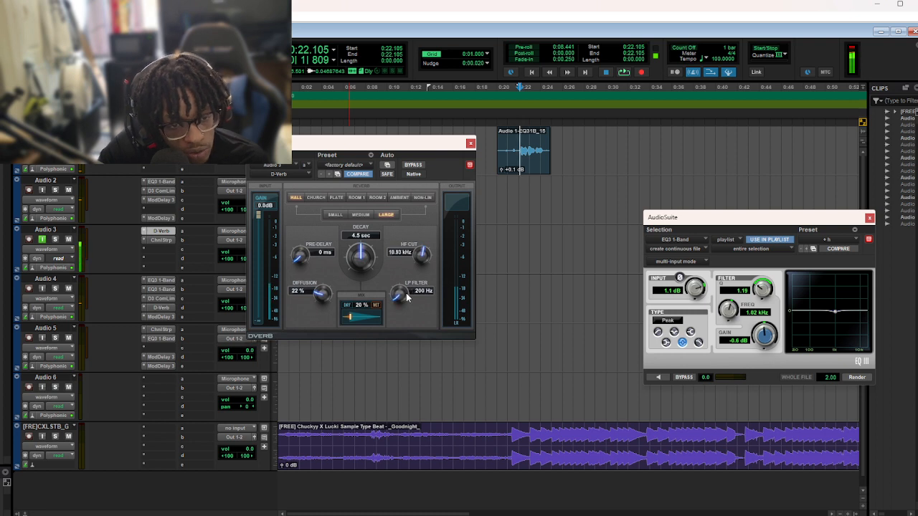
left_click_drag(346, 319, 321, 297)
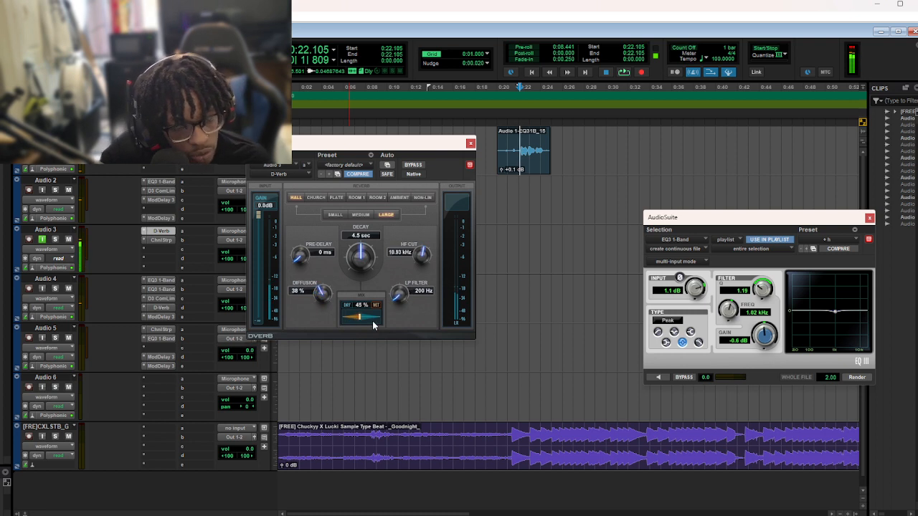
left_click_drag(366, 317, 331, 300)
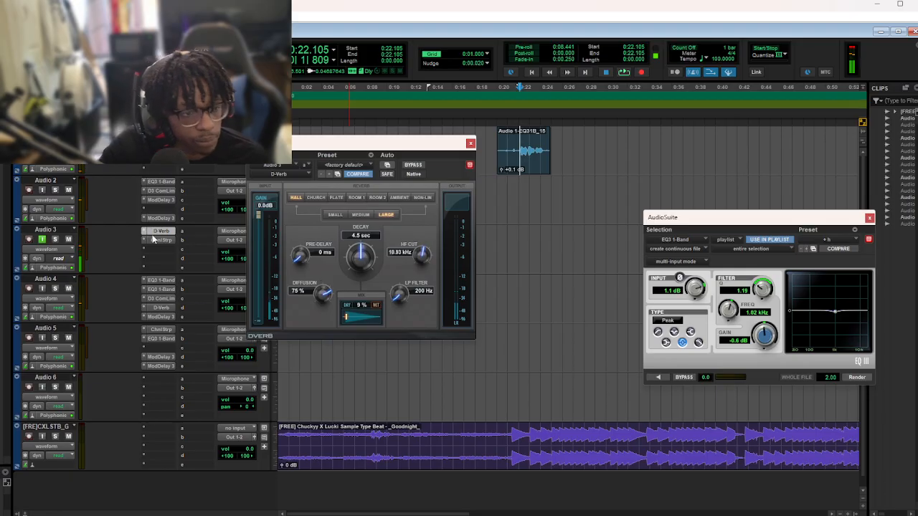
View the Mod Delay III on Audio 2, and try a 3.3 sec decay and the Large size in Audio 3's D-Verb
left_click(169, 218)
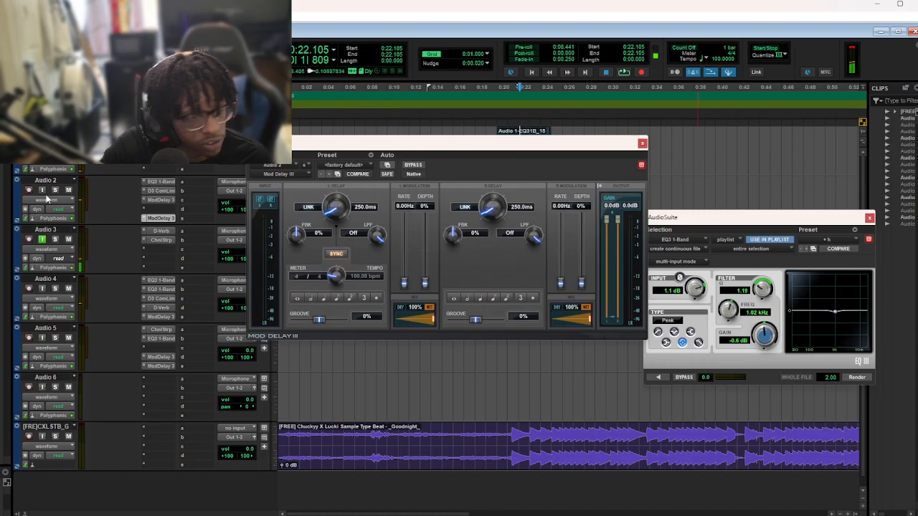
left_click(173, 230)
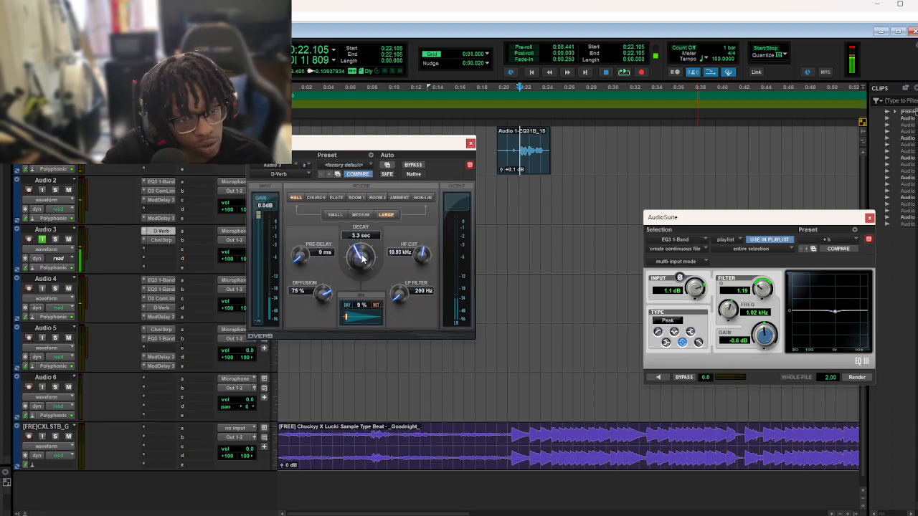
left_click(386, 215)
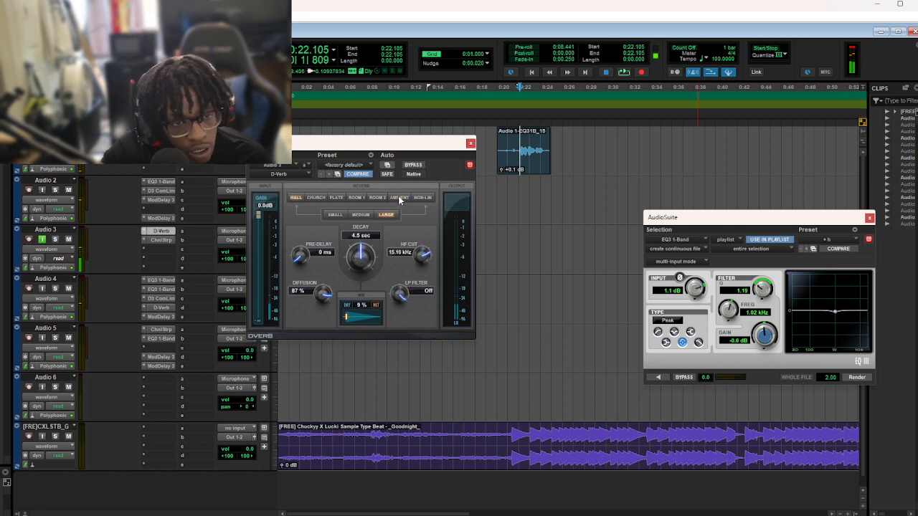
Try the D-Verb presets 6 2, 4 and 6 on Audio 3 and settle on preset 5 2
left_click(346, 165)
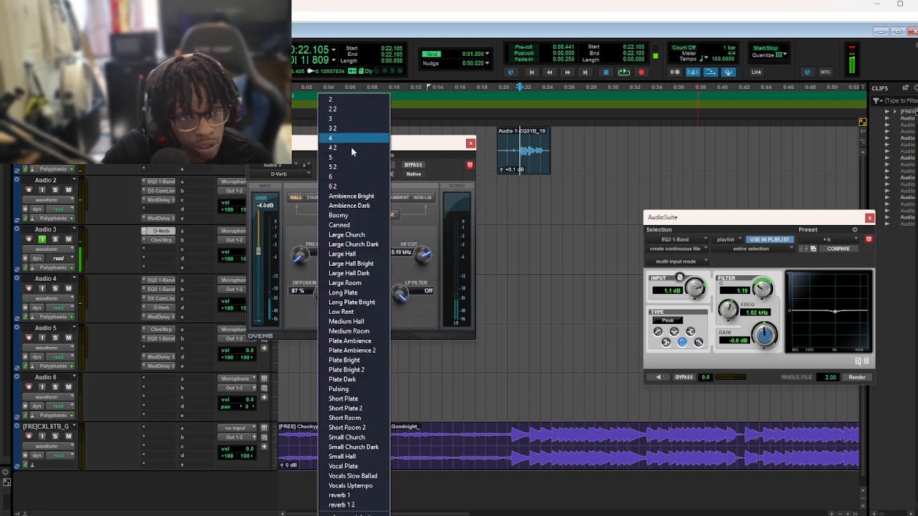
left_click(352, 186)
left_click(346, 165)
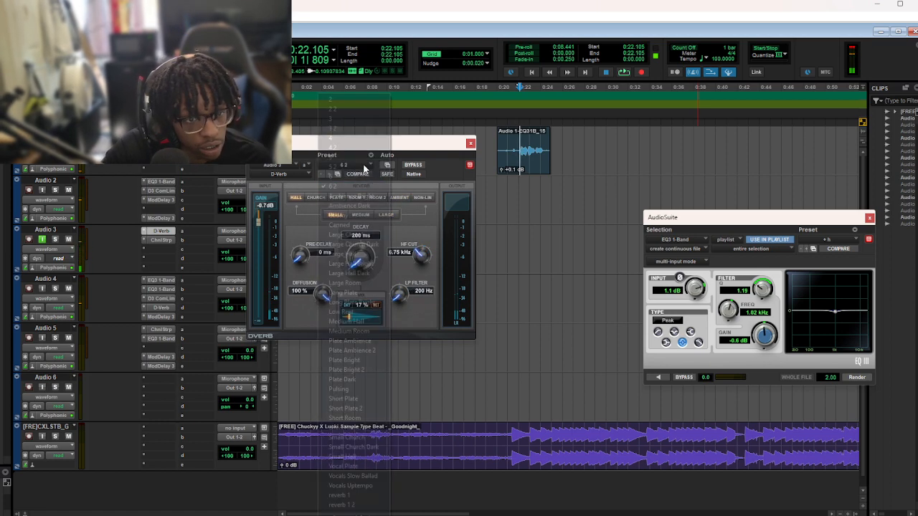
left_click(359, 139)
left_click(356, 166)
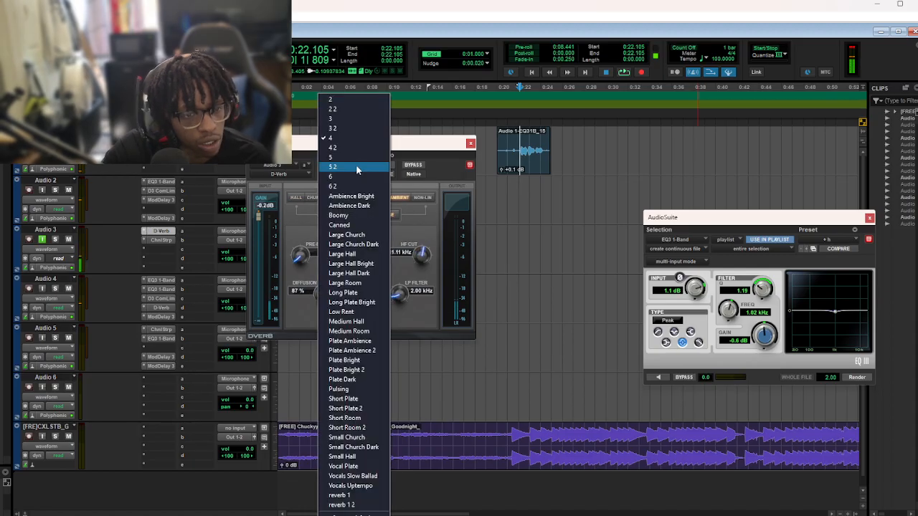
left_click(355, 167)
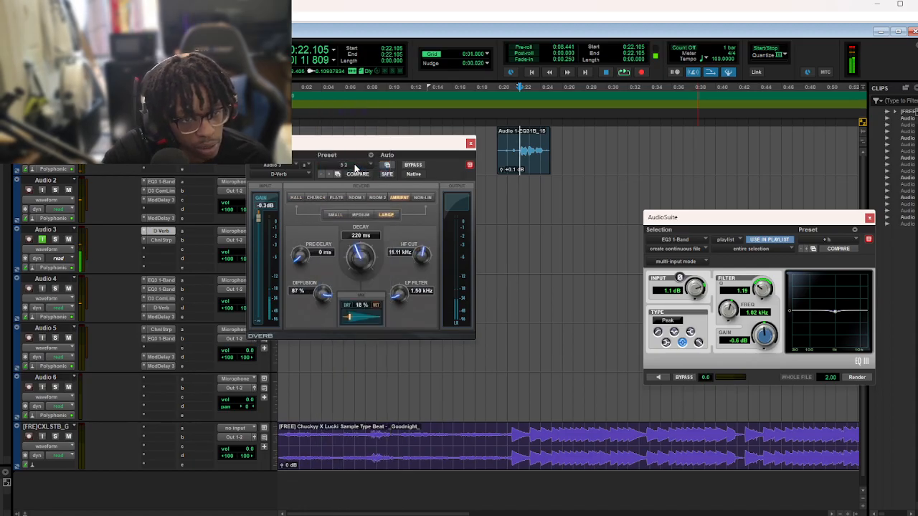
left_click(353, 171)
left_click(352, 176)
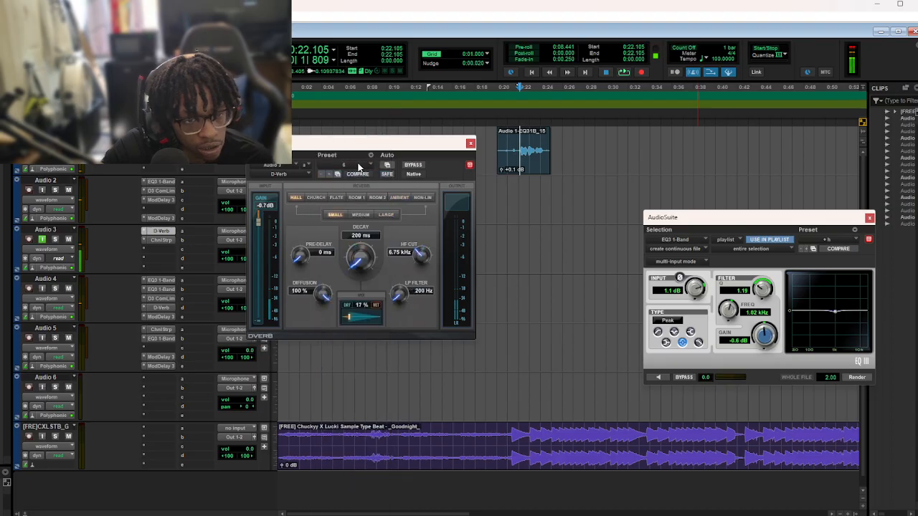
left_click(359, 168)
left_click(358, 166)
left_click(355, 160)
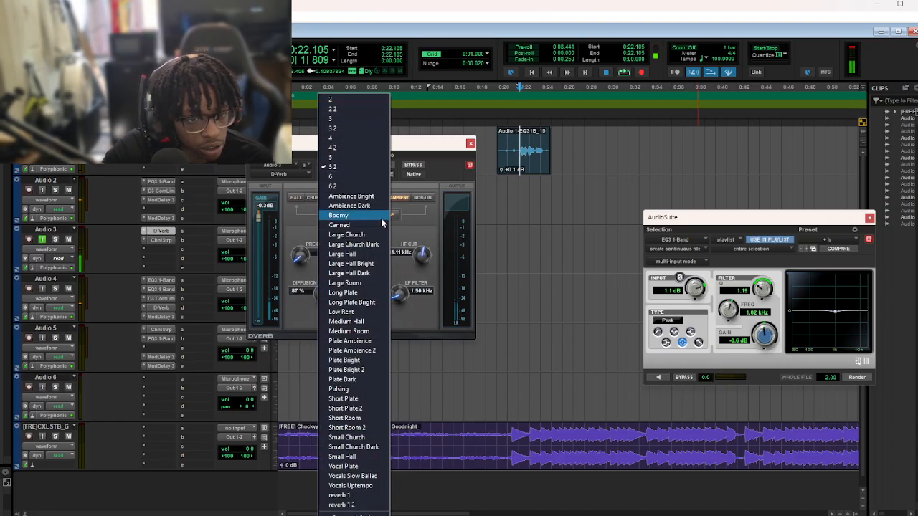
left_click(404, 226)
Set the input trim of Audio 3's Channel Strip to 1.4 dB and open the Channel Strip on Audio 1 for comparison
left_click(164, 241)
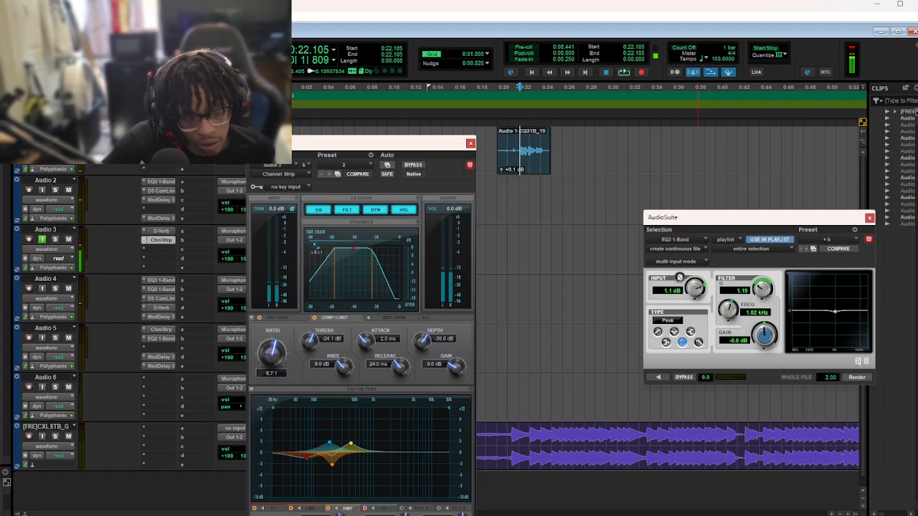
left_click(336, 210)
left_click(375, 209)
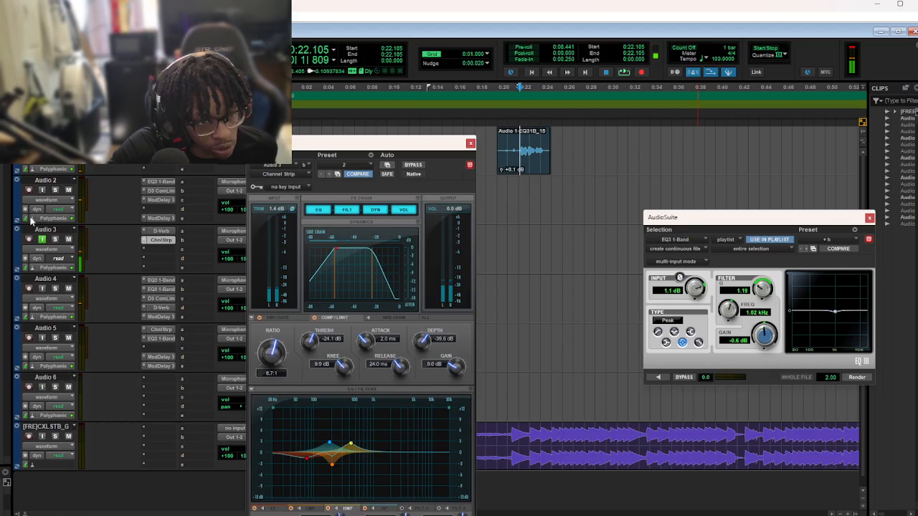
left_click(162, 133)
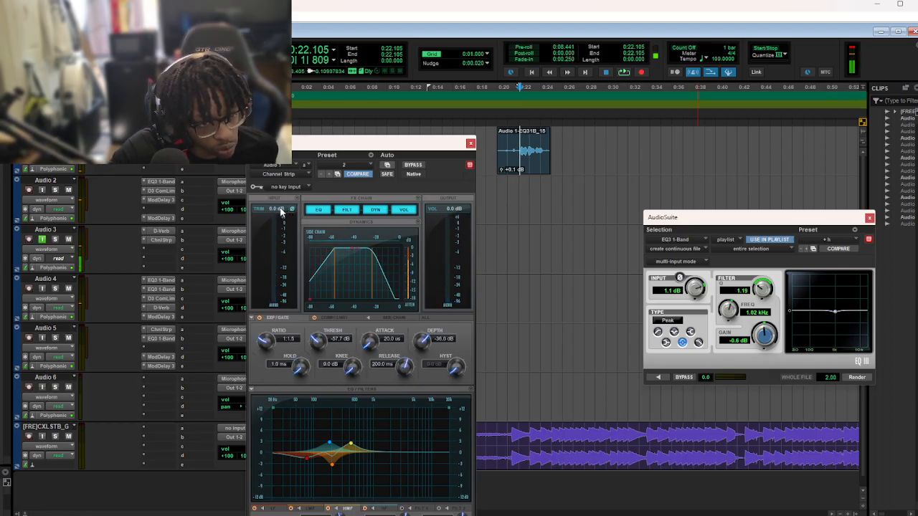
Try extreme input trim settings on Audio 1's Channel Strip, including 36.0 dB and -25.3 dB, ending at -2.1 dB
left_click_drag(280, 212, 289, 287)
left_click_drag(274, 206, 277, 216)
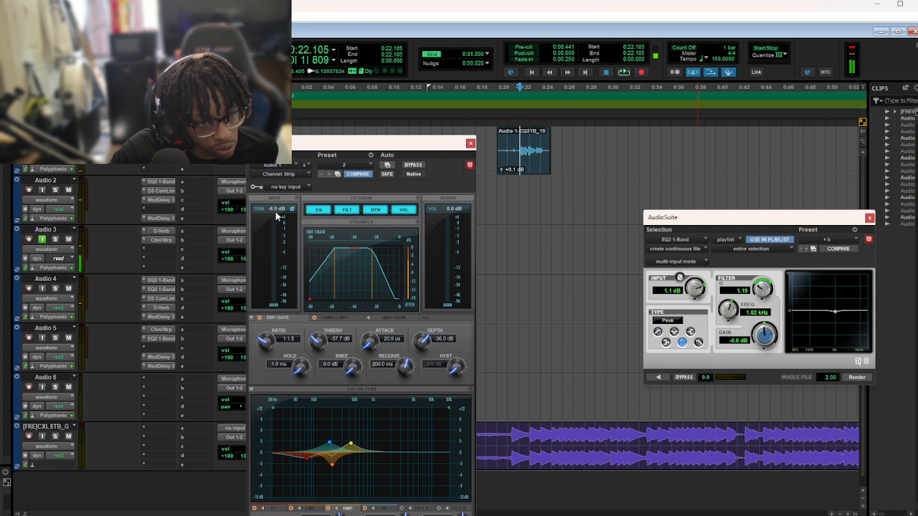
left_click_drag(285, 281, 303, 5)
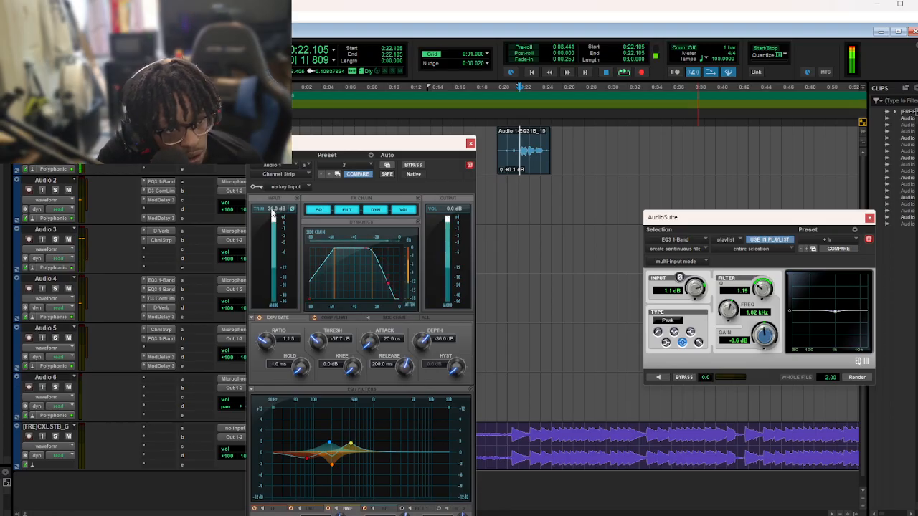
left_click_drag(272, 212, 273, 221)
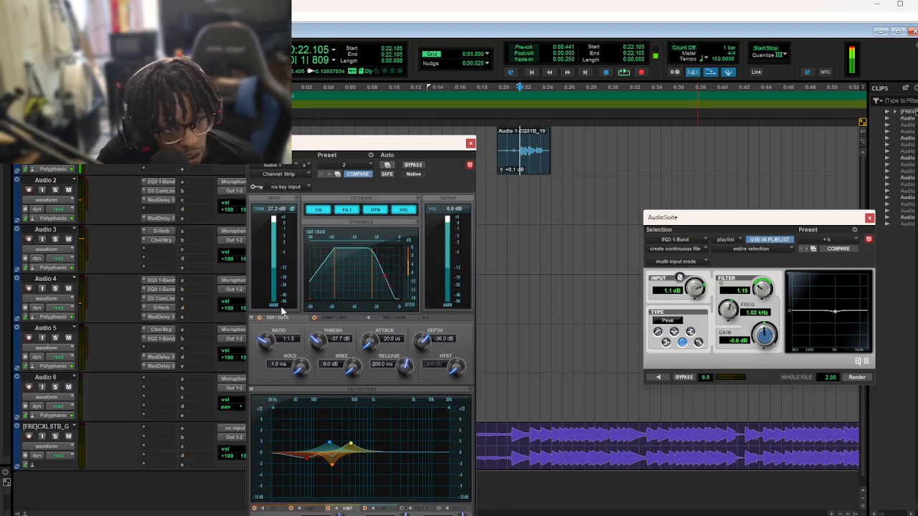
left_click_drag(282, 309, 282, 449)
left_click_drag(284, 494, 286, 509)
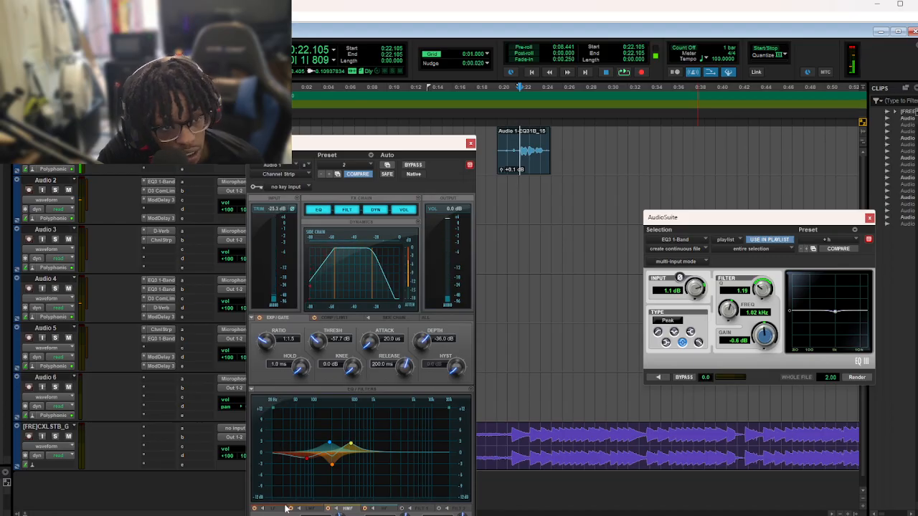
left_click_drag(263, 365, 261, 394)
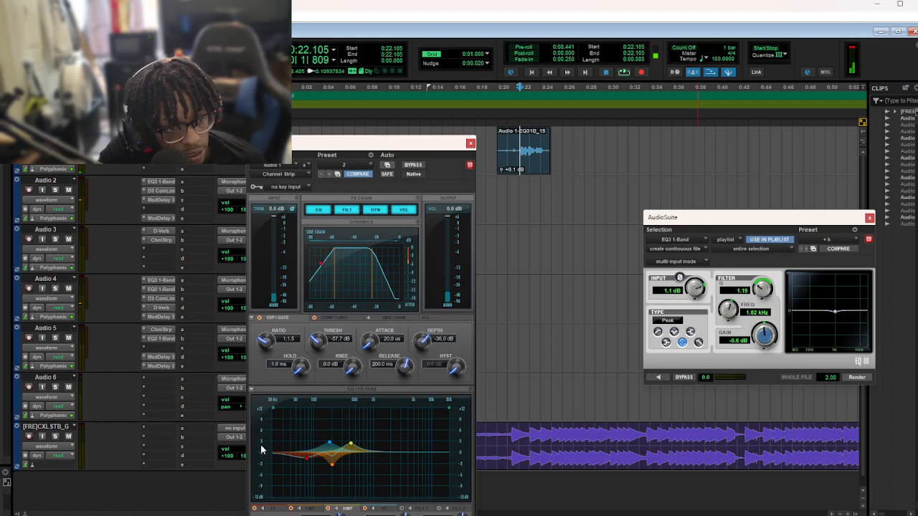
left_click_drag(262, 450, 261, 456)
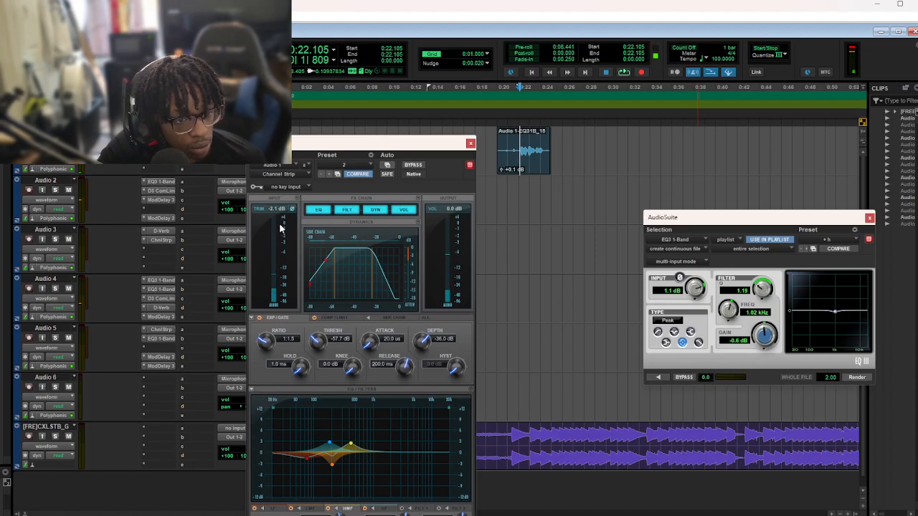
View the D-Verb and compressor/limiter inserts on Audio 4
left_click(159, 317)
left_click(160, 307)
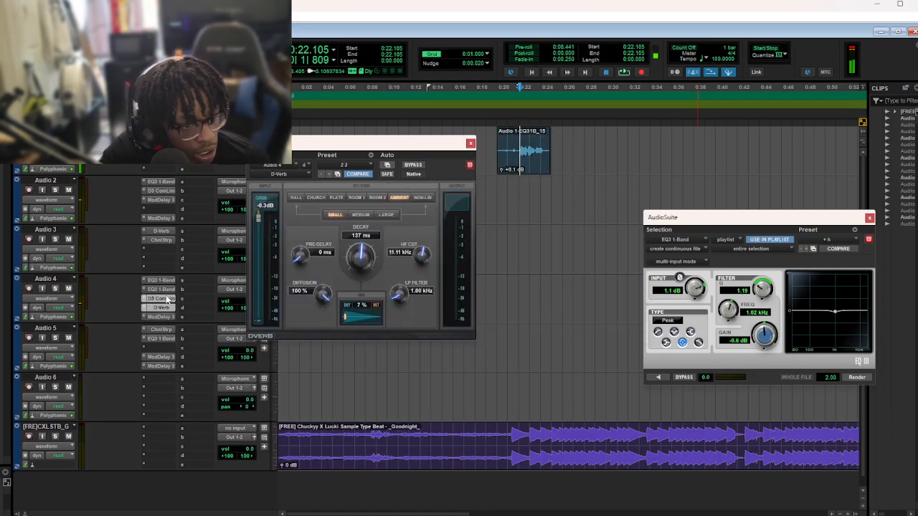
left_click(166, 300)
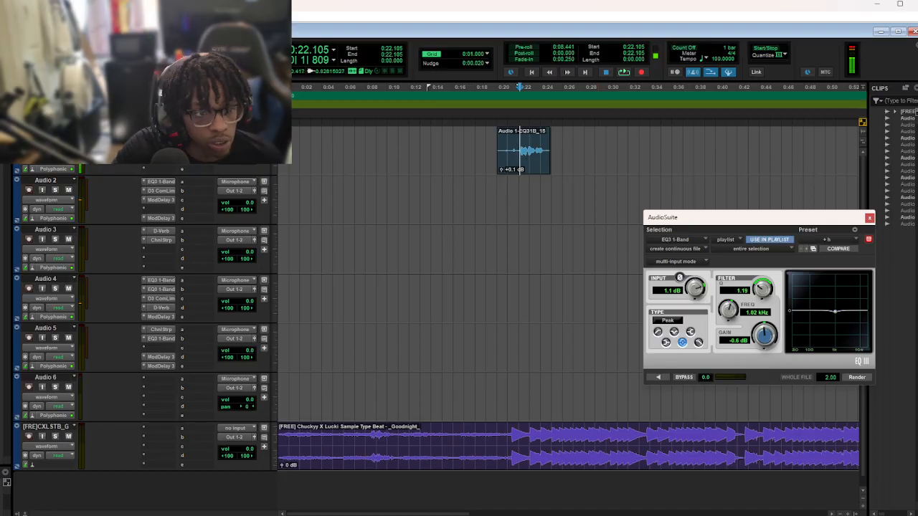
Try the adlib preset in Audio 1's Channel Strip, select its HF band, and switch to preset 2
left_click(161, 142)
left_click(160, 133)
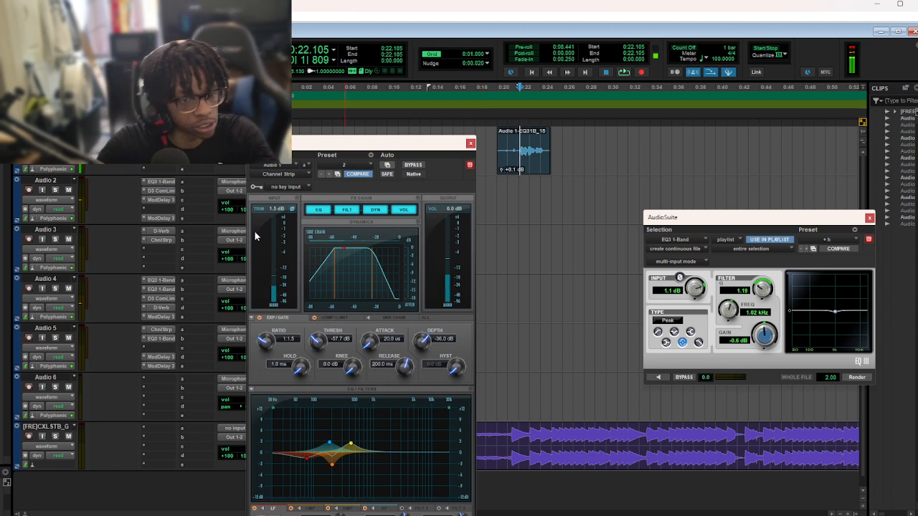
left_click(347, 165)
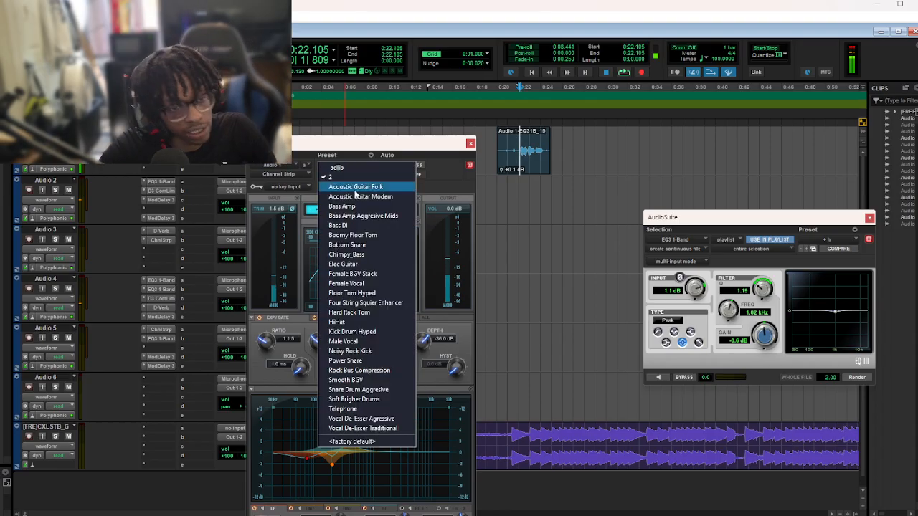
left_click(377, 166)
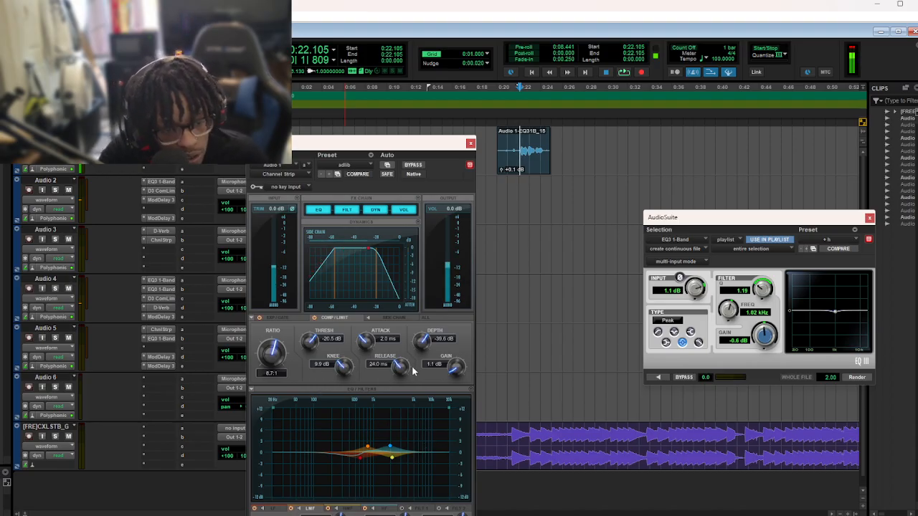
left_click(390, 446)
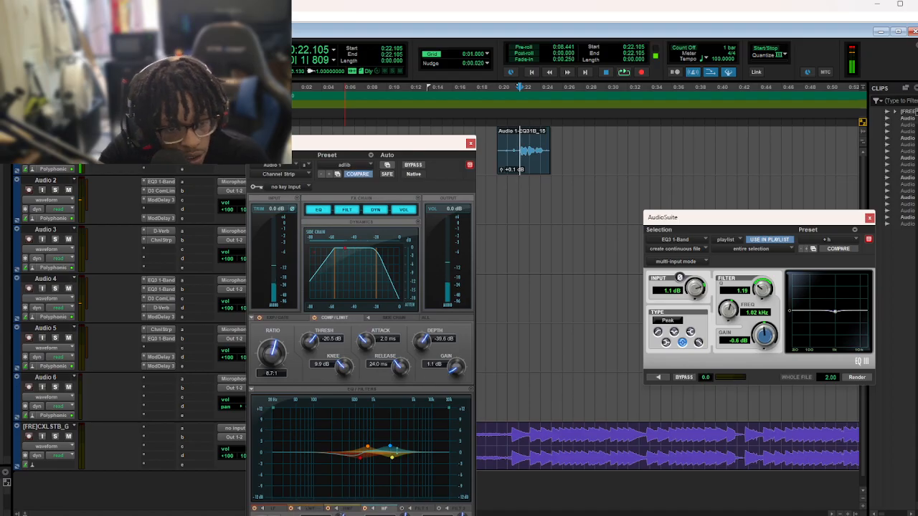
left_click(370, 155)
left_click(360, 161)
left_click(361, 160)
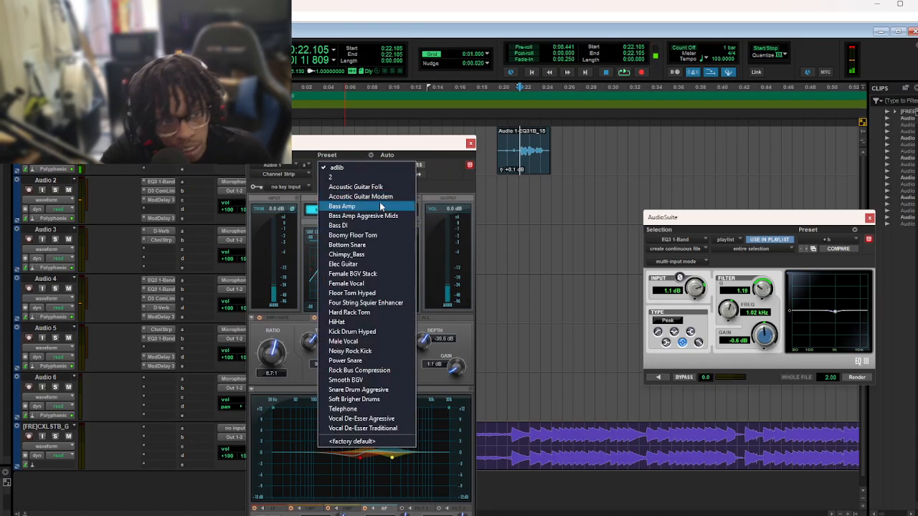
left_click(380, 177)
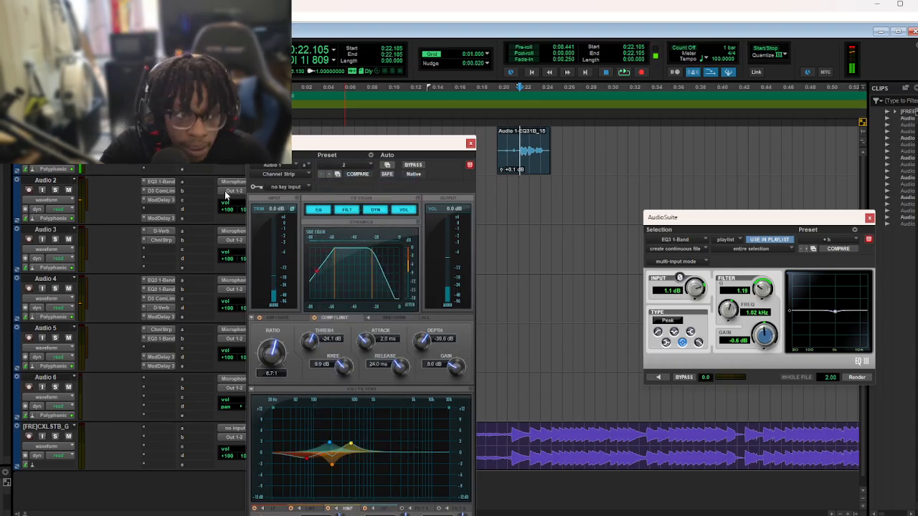
Load preset echo 1 in Audio 1's Mod Delay III on insert b and preset echo 1 2 in the one on insert c
left_click(162, 141)
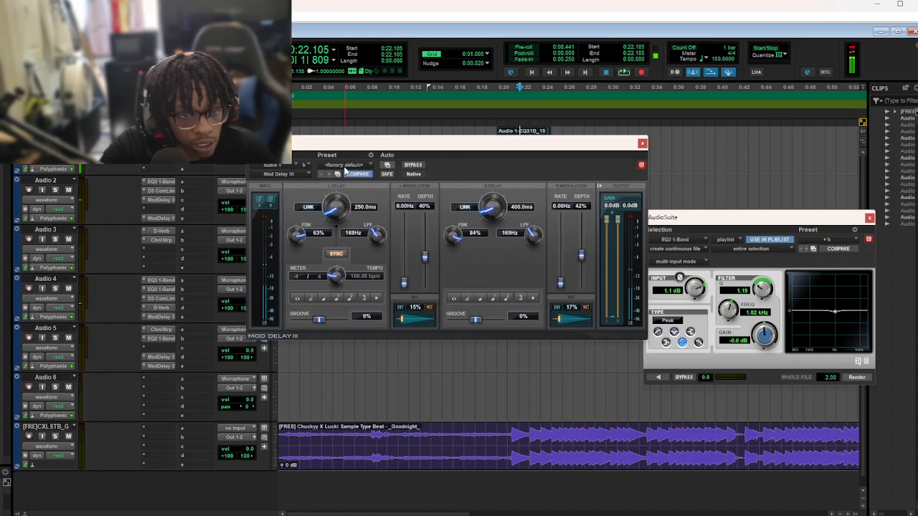
left_click(345, 167)
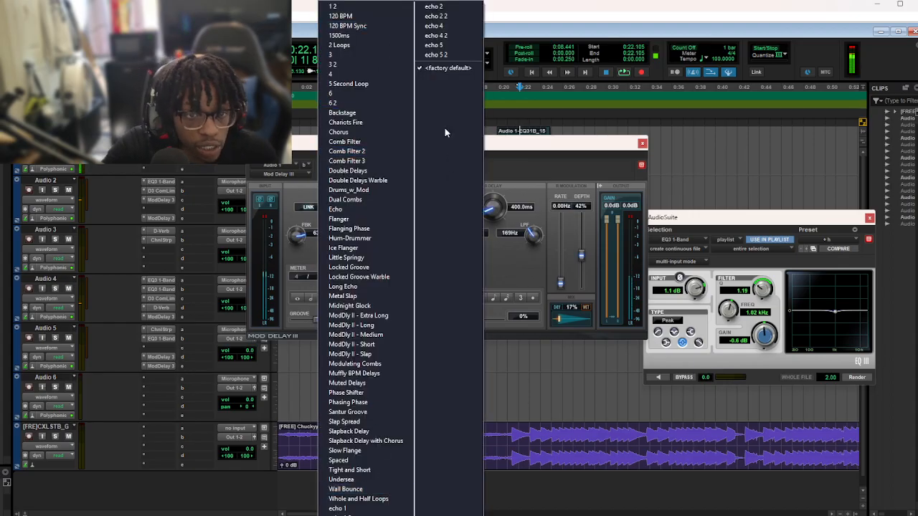
left_click(338, 508)
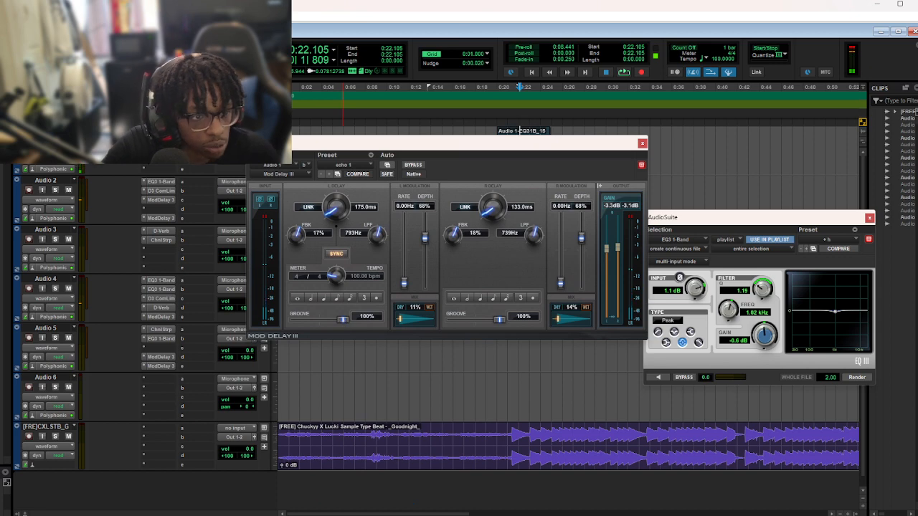
left_click(162, 150)
left_click(366, 163)
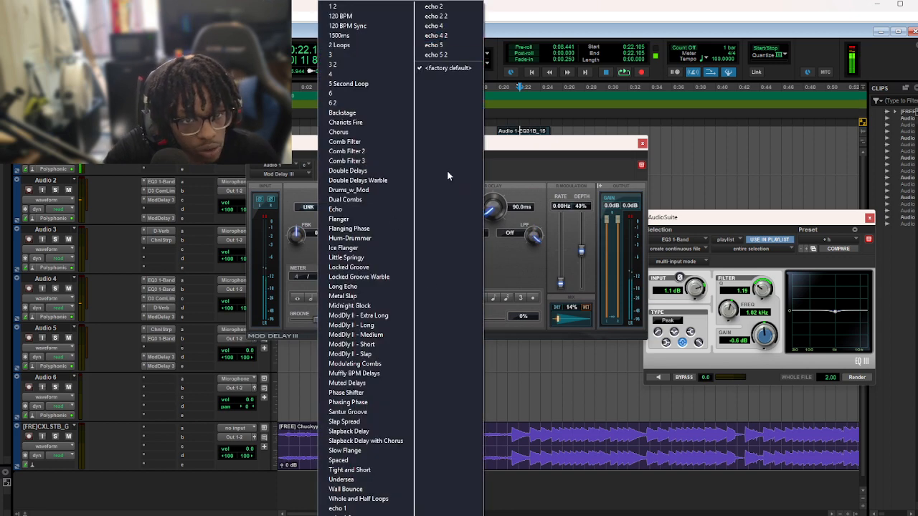
left_click(436, 15)
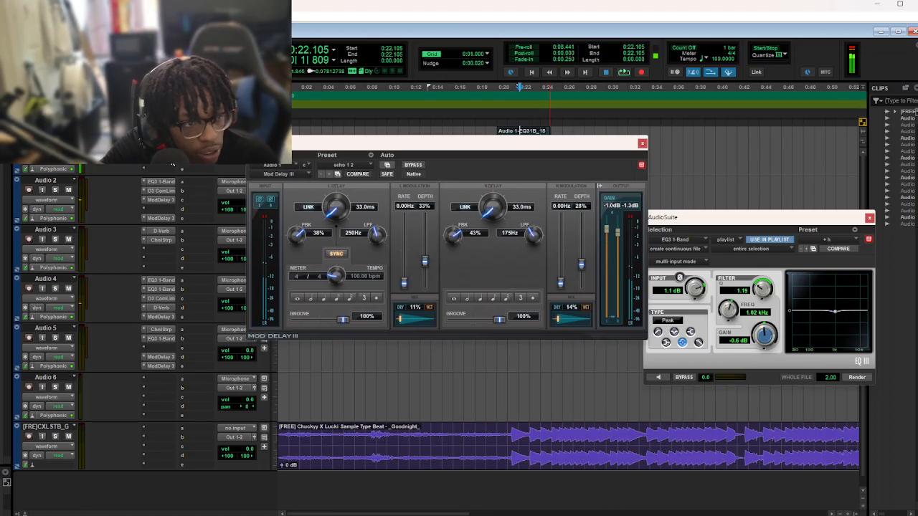
Set the left delay time of Audio 1's Mod Delay III on insert c to 67 ms
left_click(161, 142)
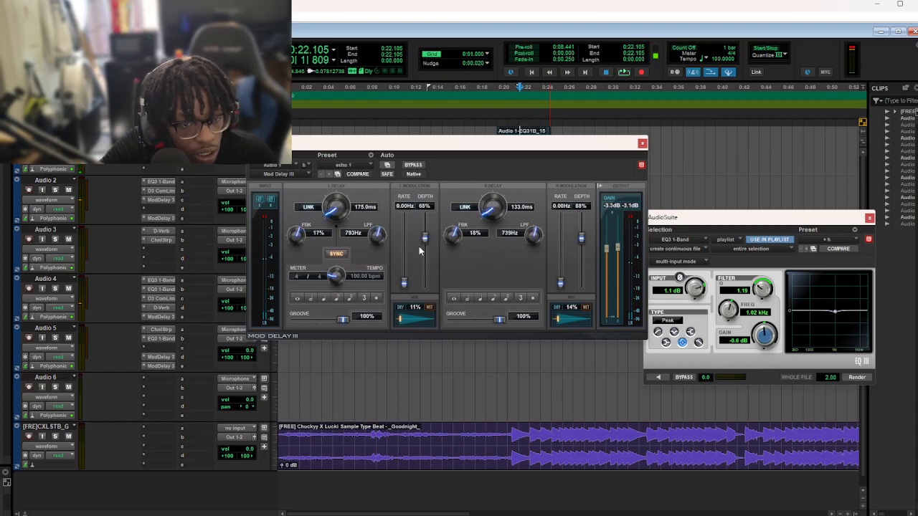
left_click(159, 192)
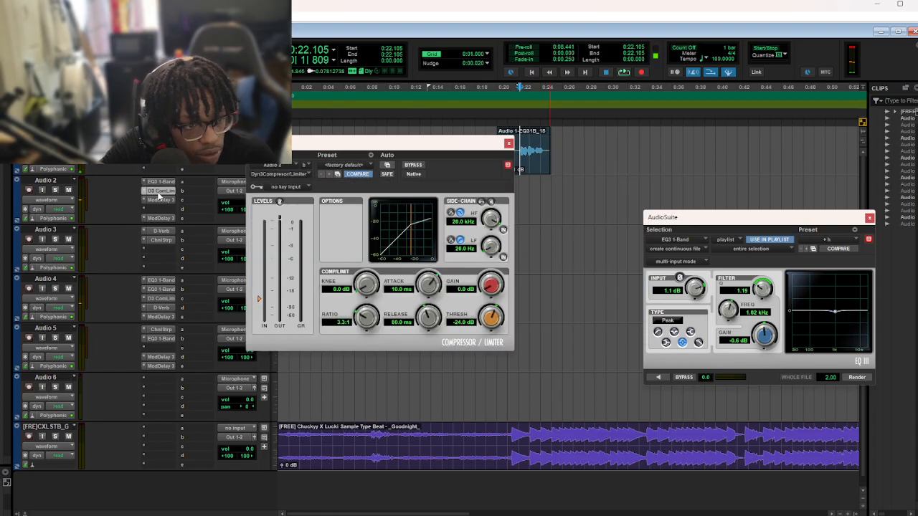
left_click(161, 151)
left_click_drag(347, 214, 350, 210)
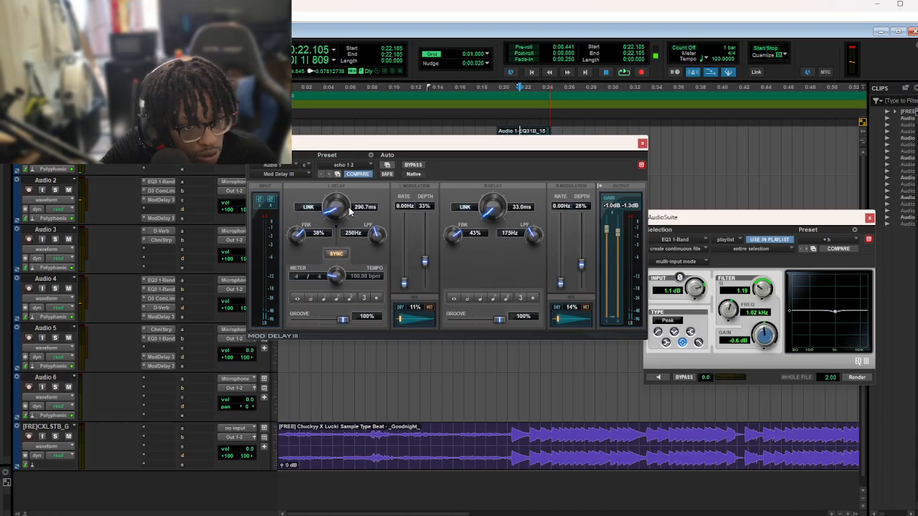
left_click(360, 208)
type("67")
key("Return")
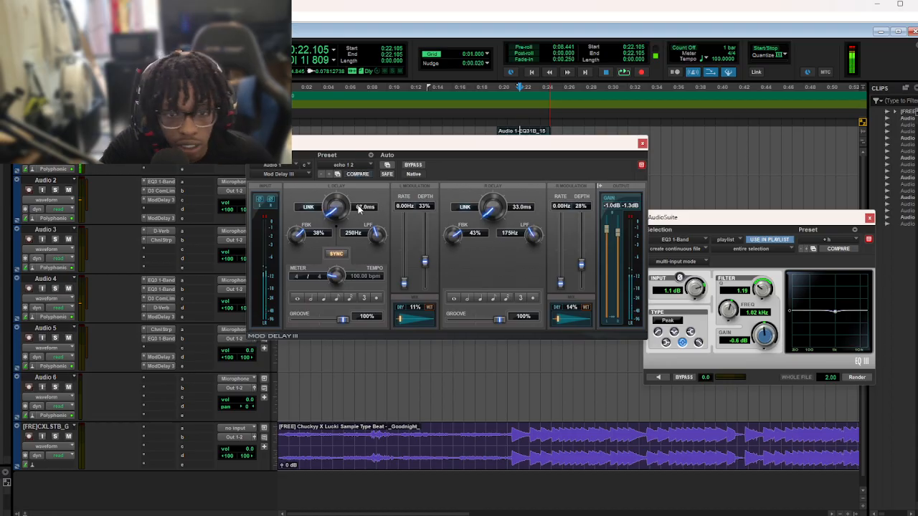
Set the right delay time of the same Mod Delay III to 67 ms and save the settings to preset echo 1 2
left_click(515, 208)
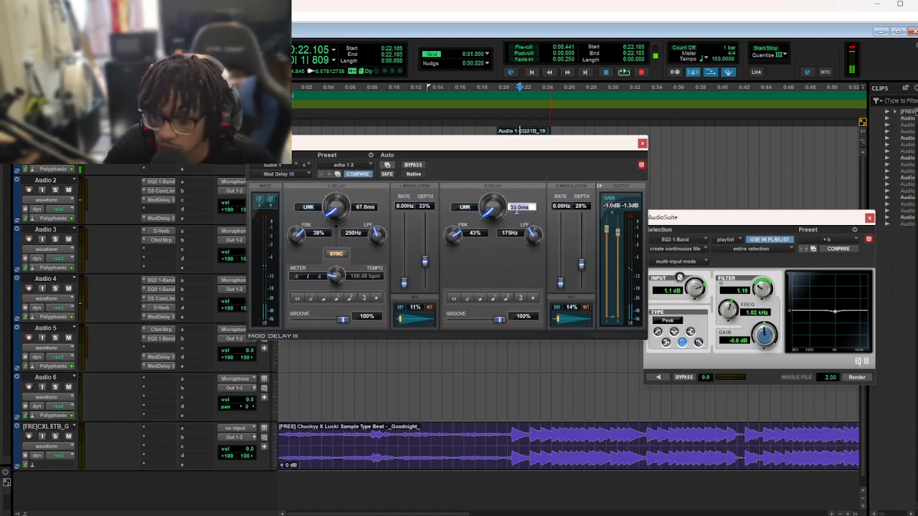
type("67")
key("Return")
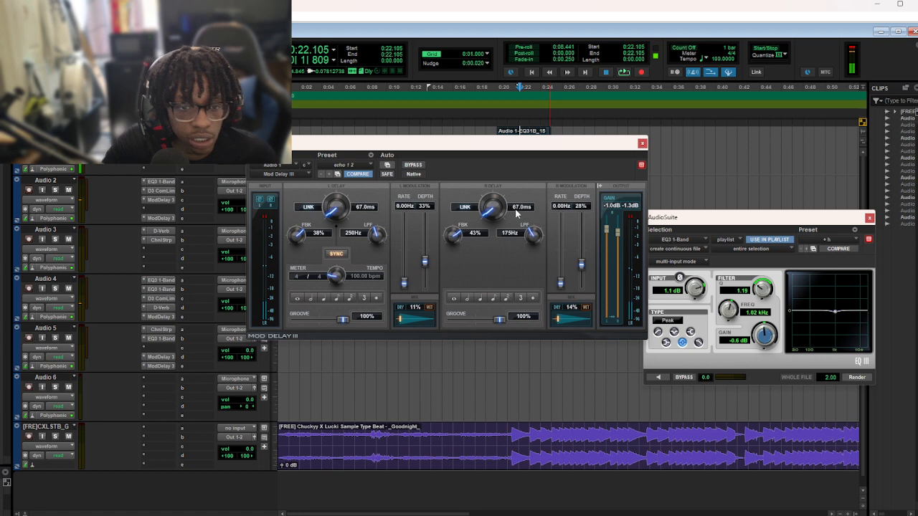
left_click(371, 155)
left_click(380, 160)
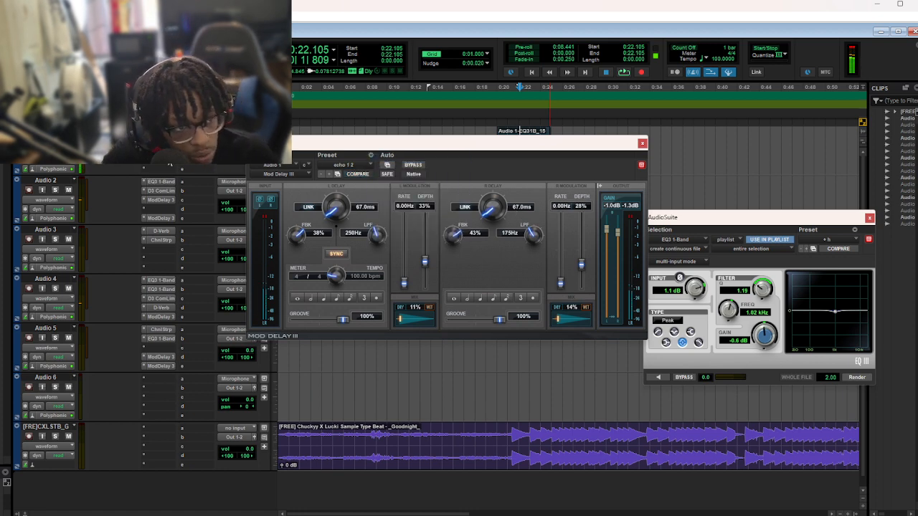
Look through the EQ3 1-Band, compressor/limiter and Mod Delay III inserts on Audio 2
left_click(163, 160)
left_click(169, 192)
left_click(169, 191)
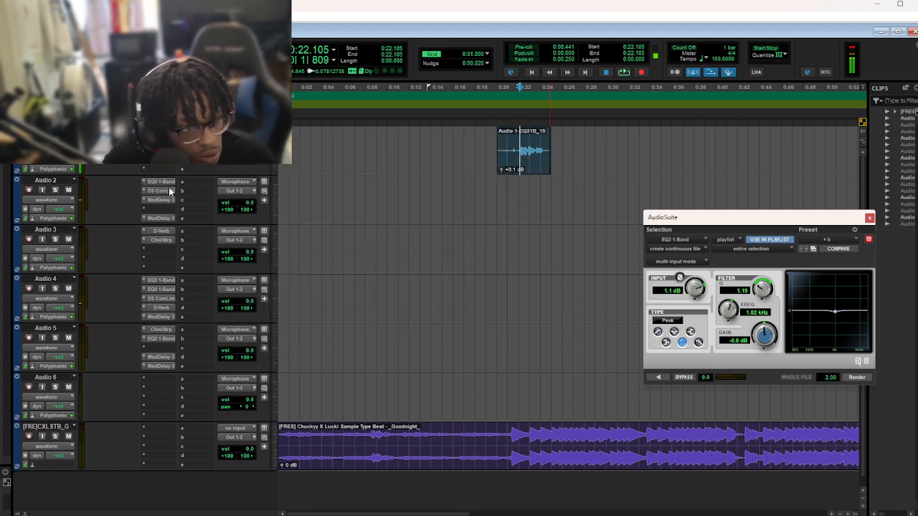
left_click(169, 183)
left_click(161, 202)
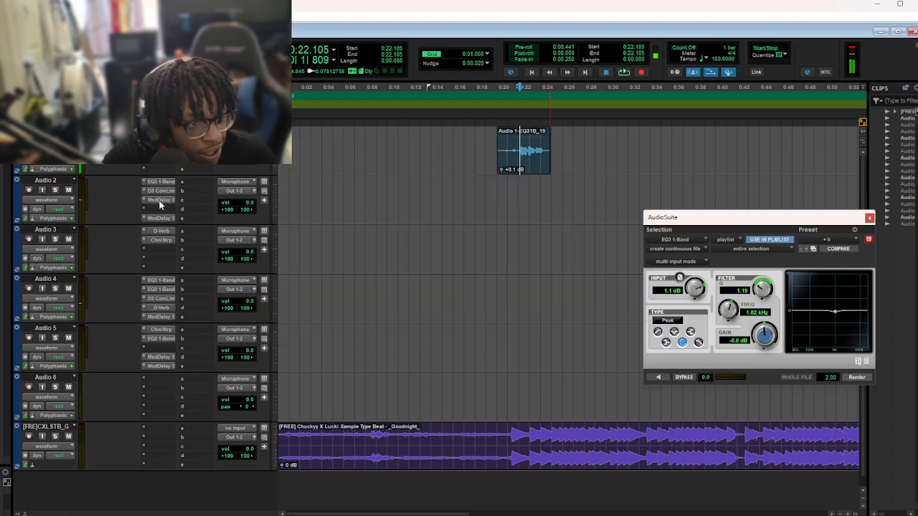
left_click(160, 218)
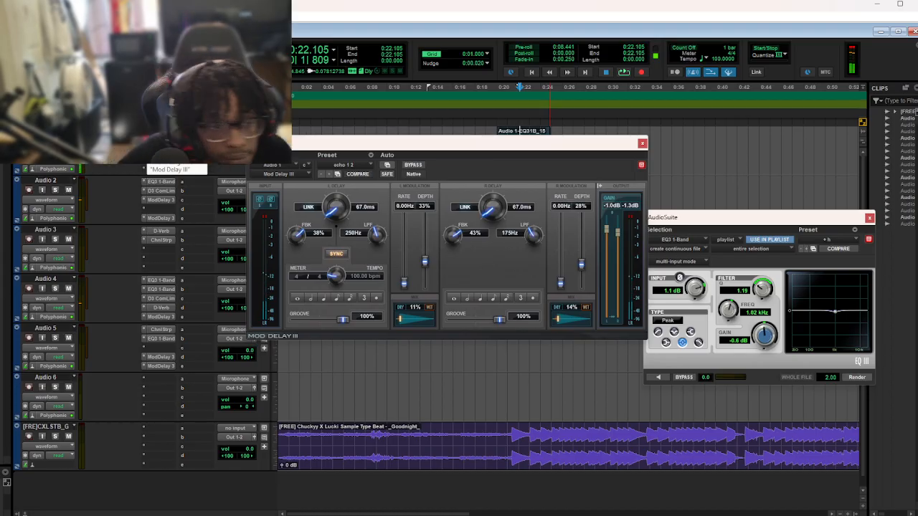
Review the Channel Strip and Mod Delay III inserts on Audio 1, and close the plug-in window
left_click(161, 132)
left_click(162, 151)
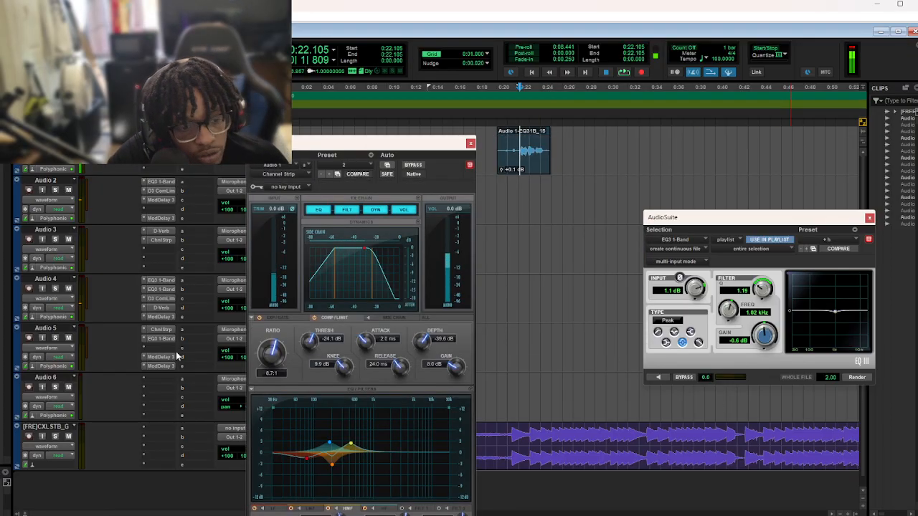
left_click(161, 141)
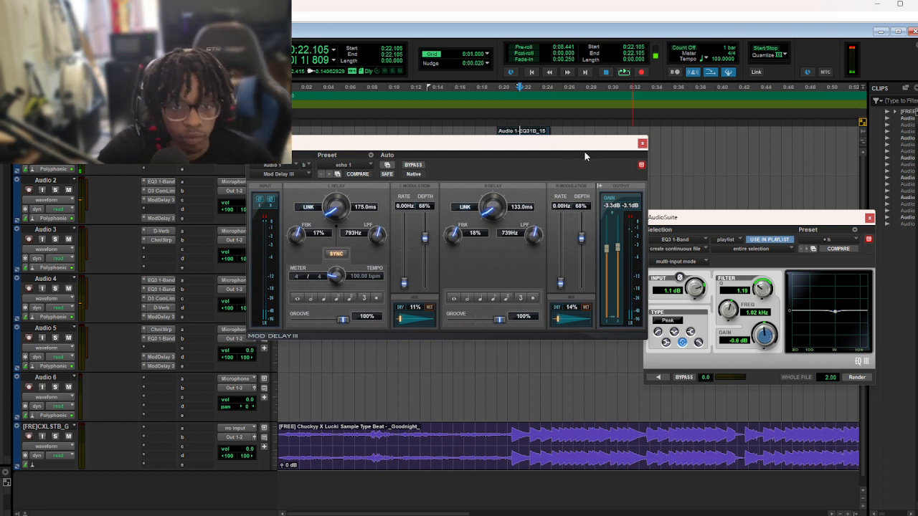
left_click(642, 144)
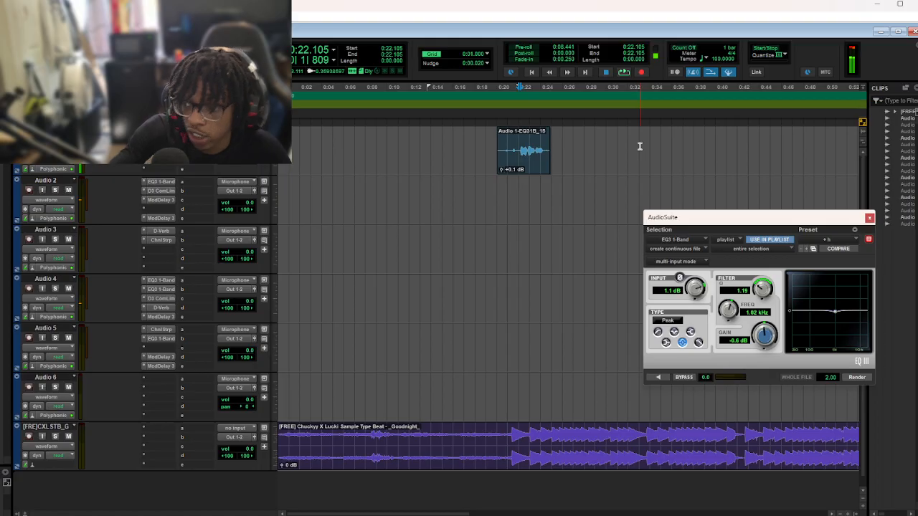
Bring up Audio 1's Mod Delay III on insert c with the echo 1 2 preset
left_click(627, 95)
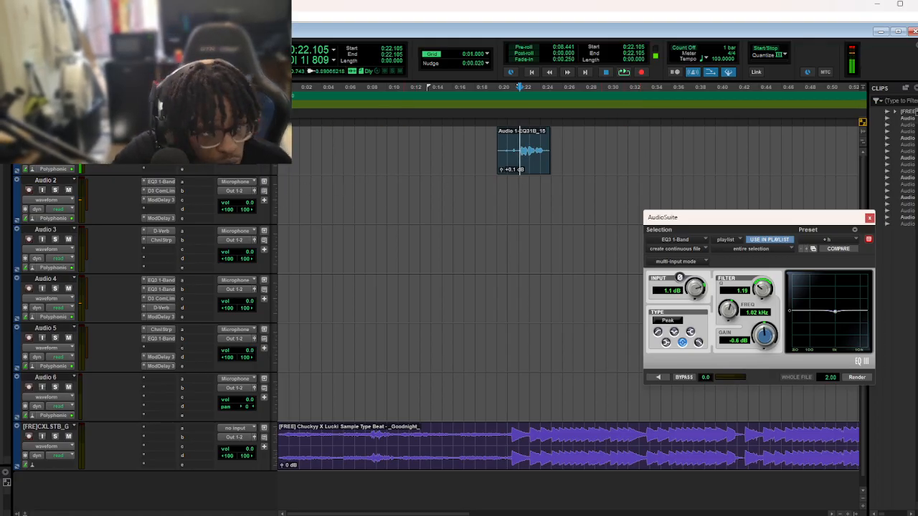
left_click(123, 15)
left_click(124, 15)
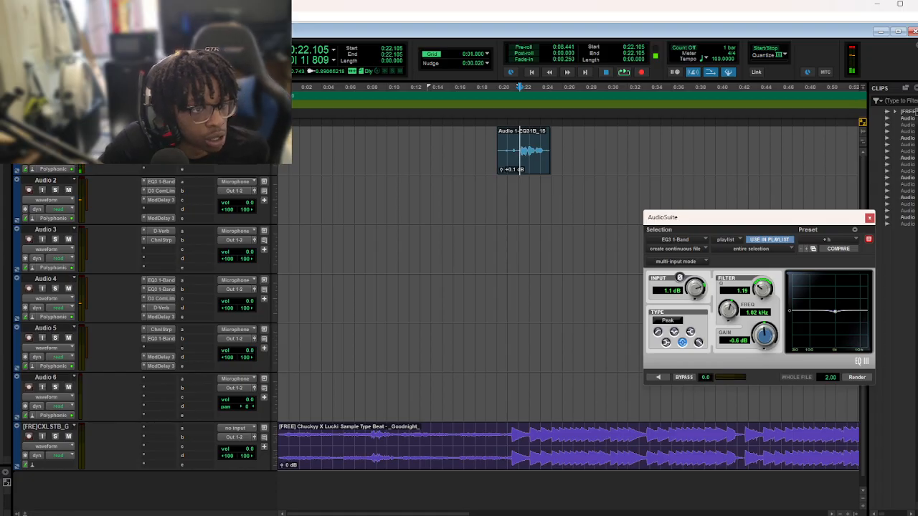
left_click(141, 167)
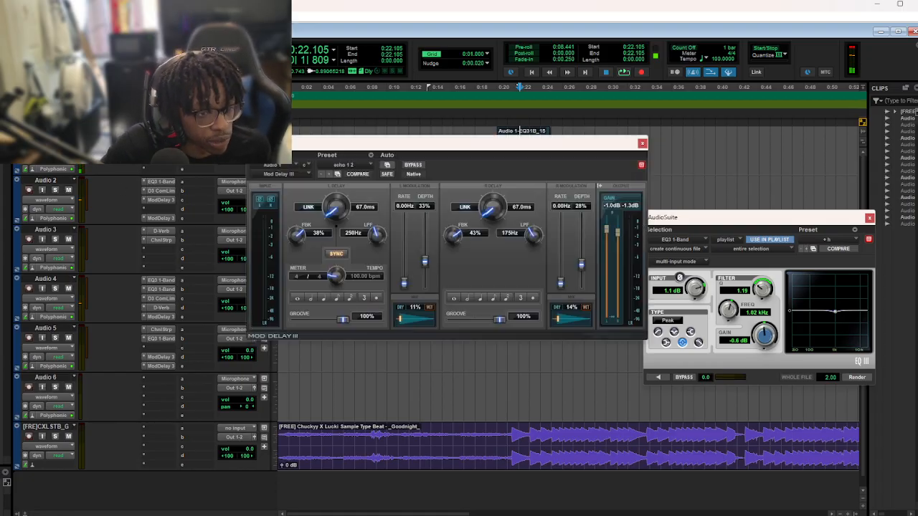
Review the Channel Strip insert with preset 2 on Audio 1 and close its plug-in window
left_click(161, 133)
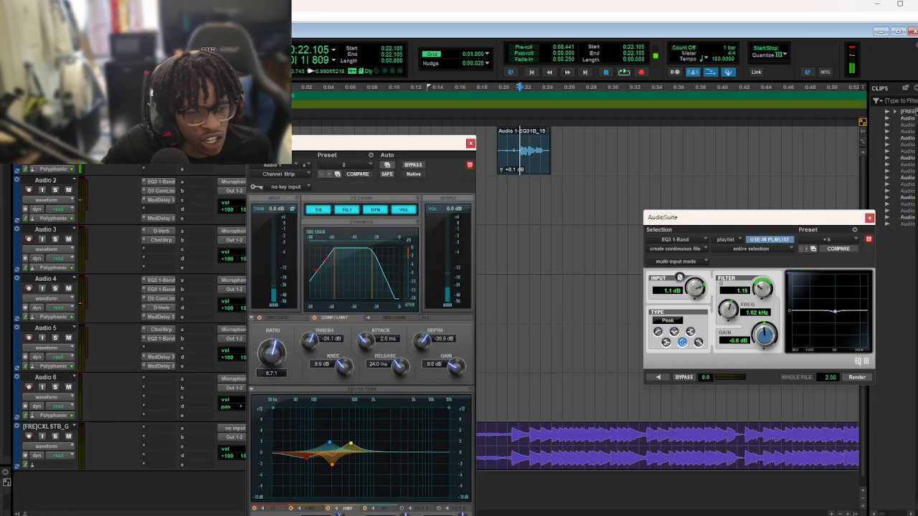
left_click(161, 132)
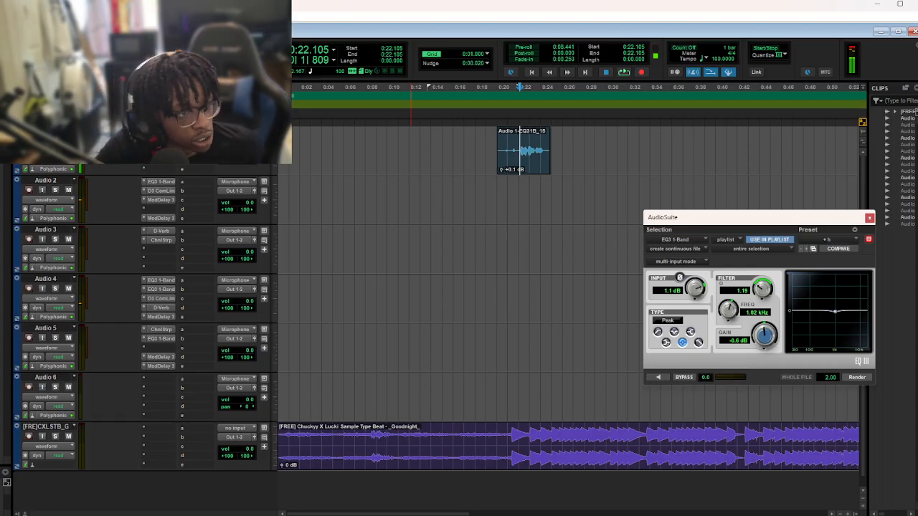
Render the vocal clip on Audio 1 through the AudioSuite BF-76 Peak Limiter with the factory default preset
double_click(524, 145)
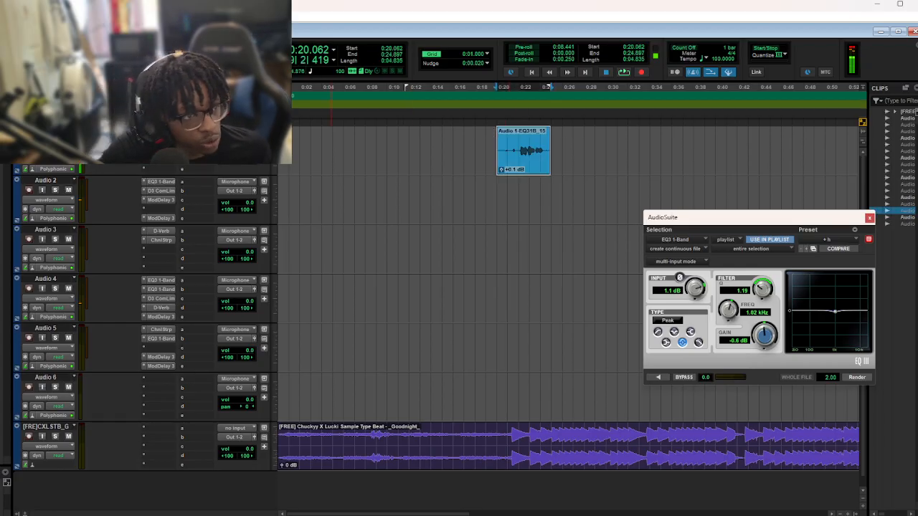
left_click(331, 45)
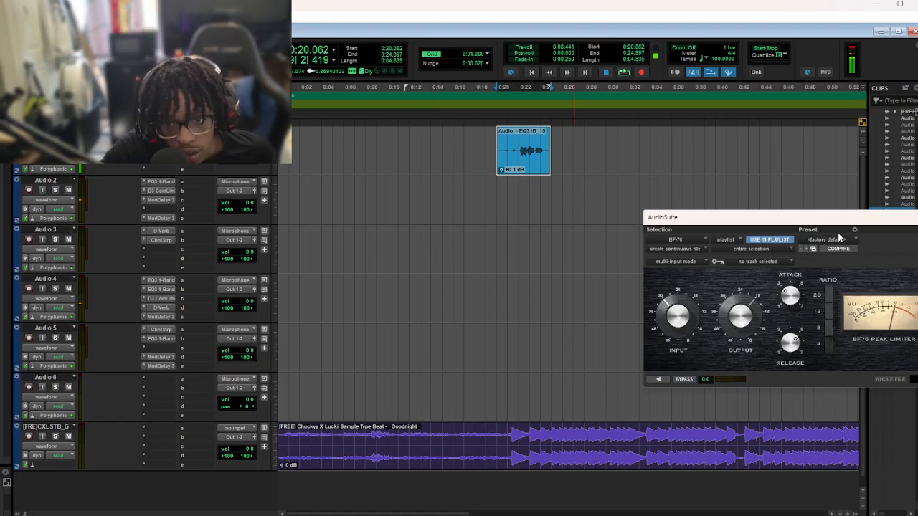
left_click_drag(826, 225, 594, 214)
left_click(719, 367)
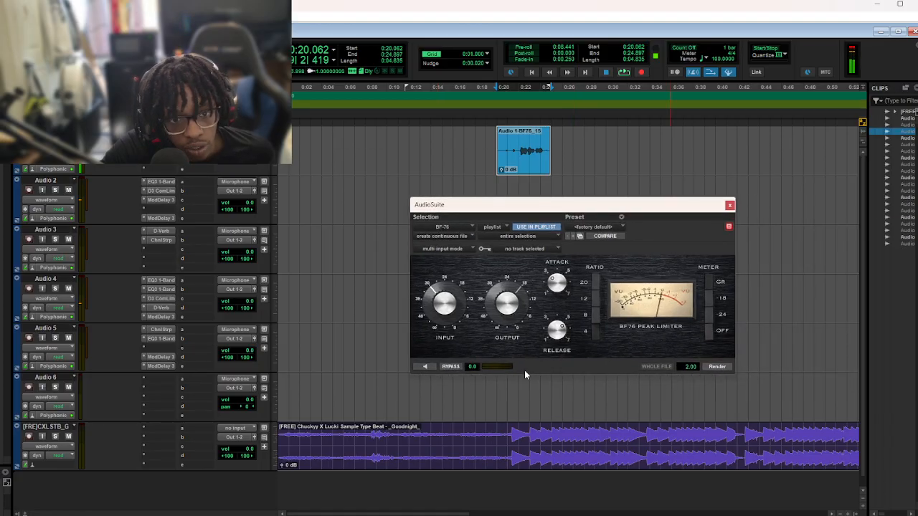
Play back the selected Audio 1 clip and undo the BF-76 render
key("space")
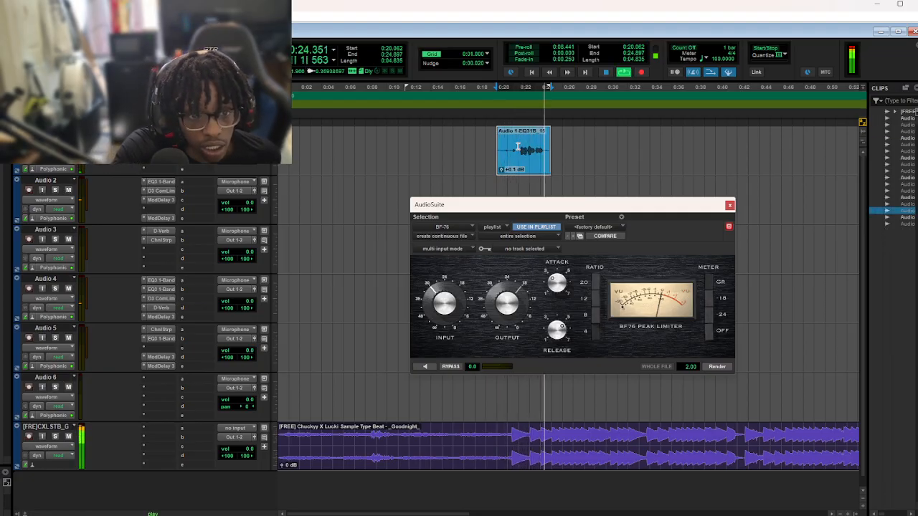
key("space")
key("ctrl+z")
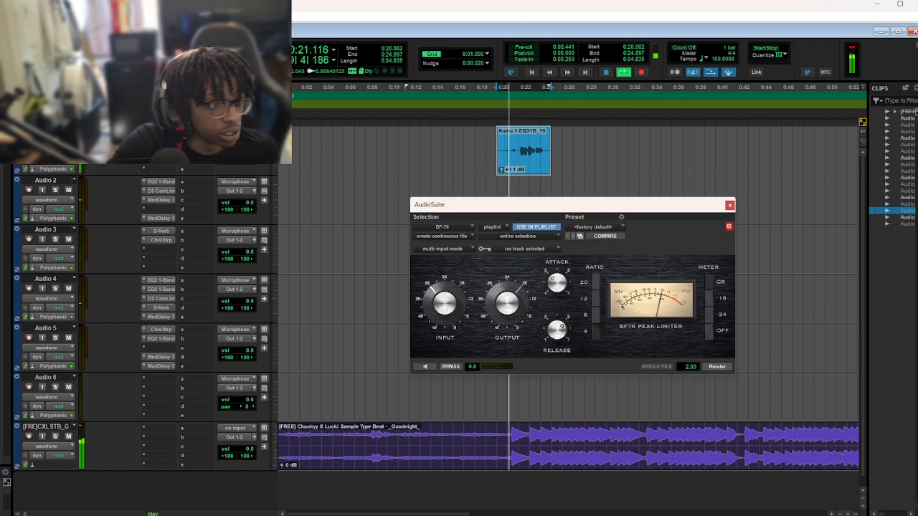
Try the BF-76 render again on the same clip, undo it, stop playback and close the AudioSuite window
left_click(723, 366)
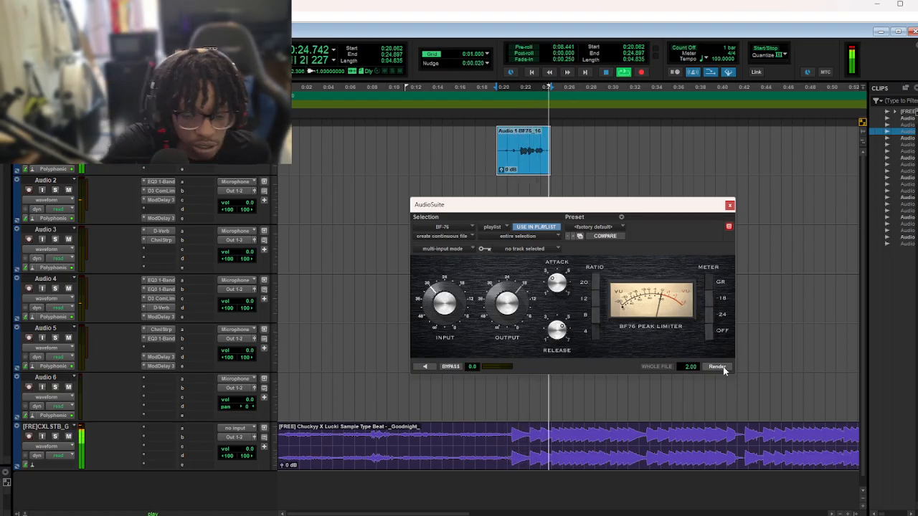
key("ctrl+z")
key("space")
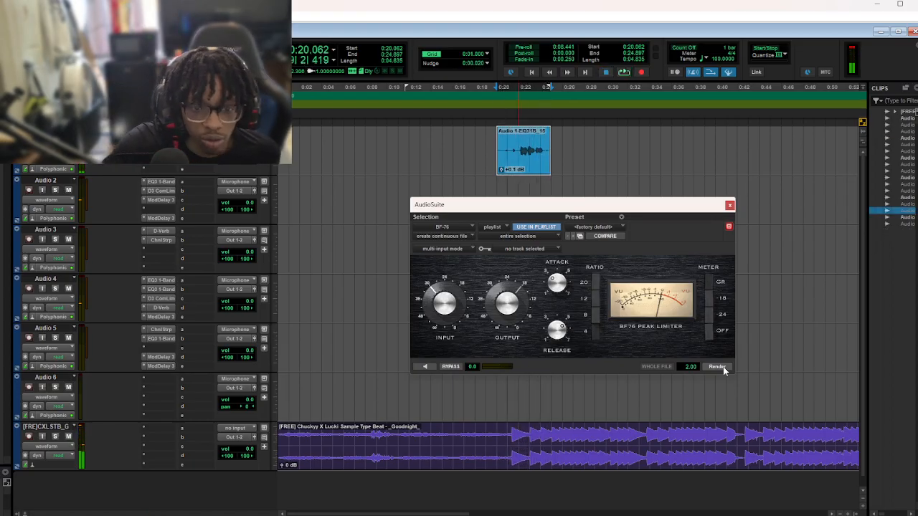
left_click(729, 206)
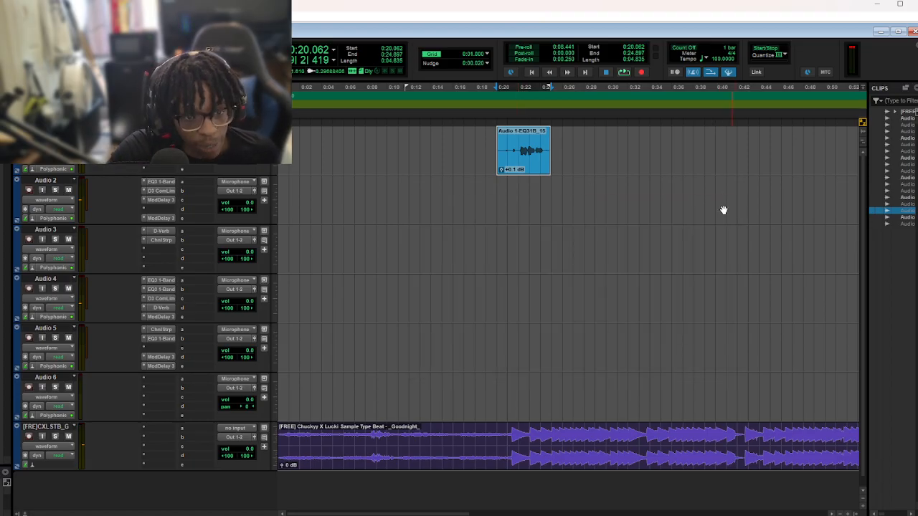
Look at the AudioSuite version of Channel Strip with its factory default preset and close it
left_click(515, 136)
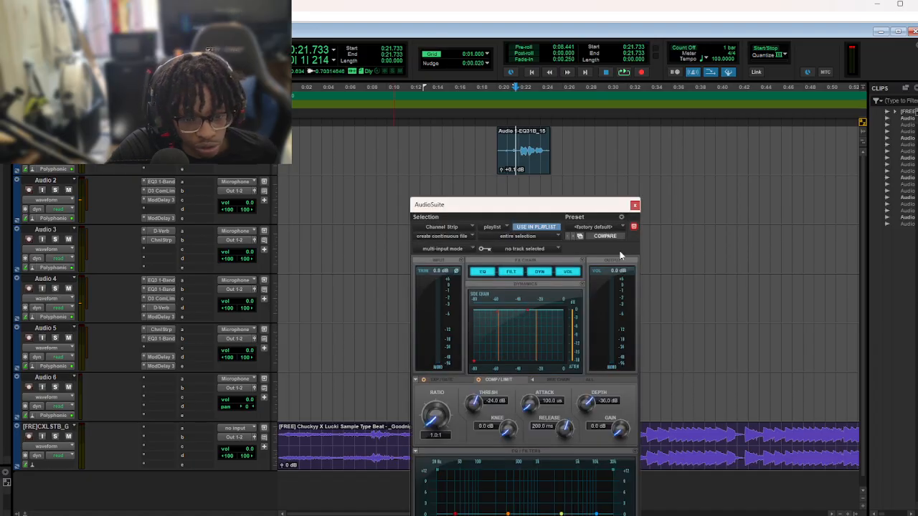
left_click(635, 206)
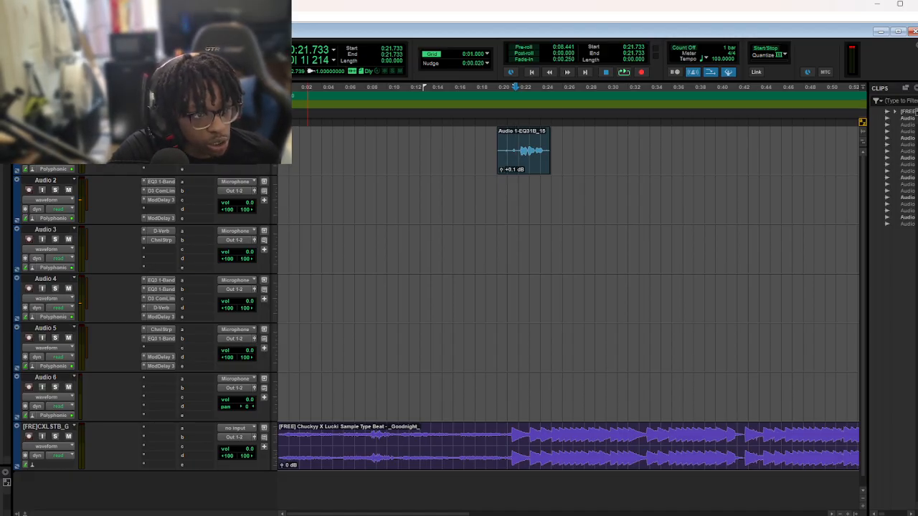
left_click(24, 16)
mouse_move(1, 16)
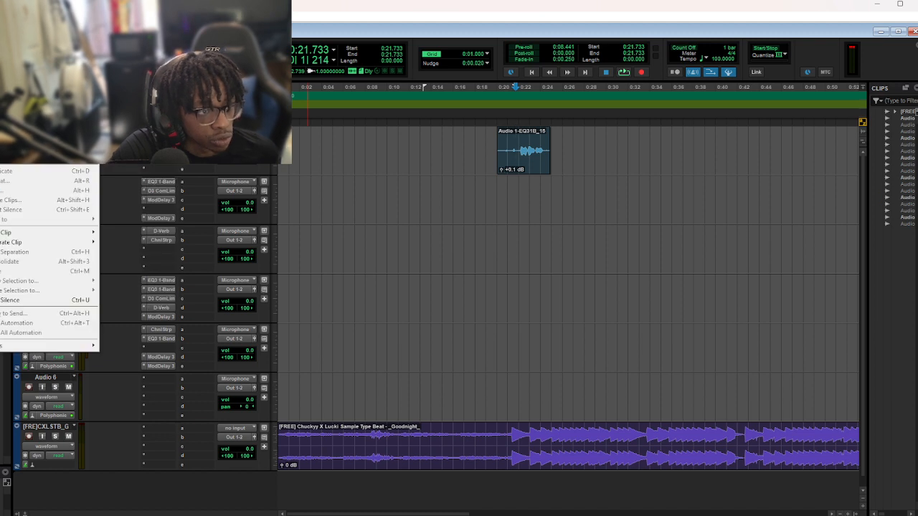
key("Escape")
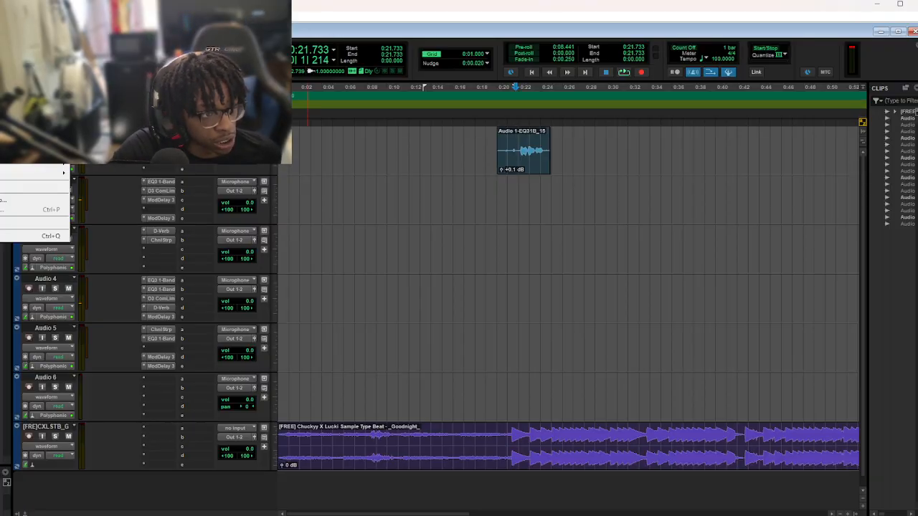
Bring up the Dashboard for a new session and look through the templates in the session template group
left_click(14, 27)
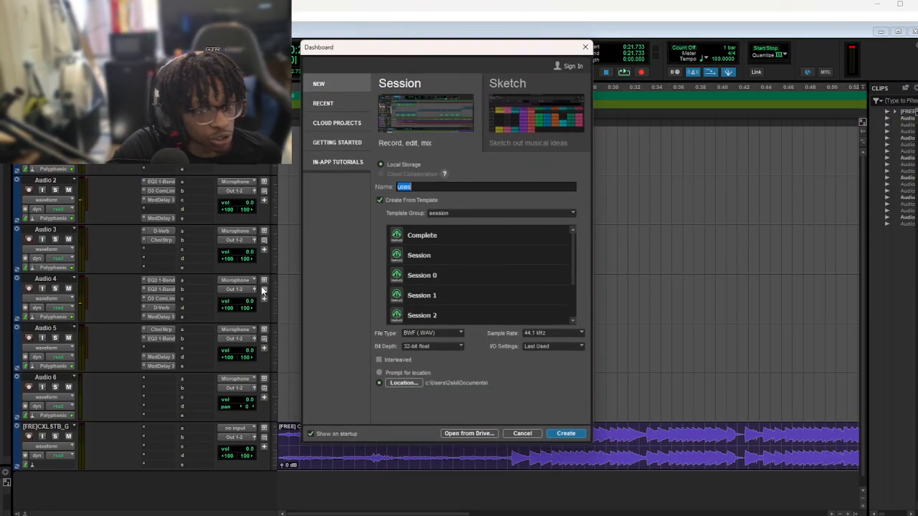
scroll(534, 316, "down", 3)
scroll(530, 284, "up", 3)
scroll(486, 268, "down", 2)
scroll(485, 266, "down", 1)
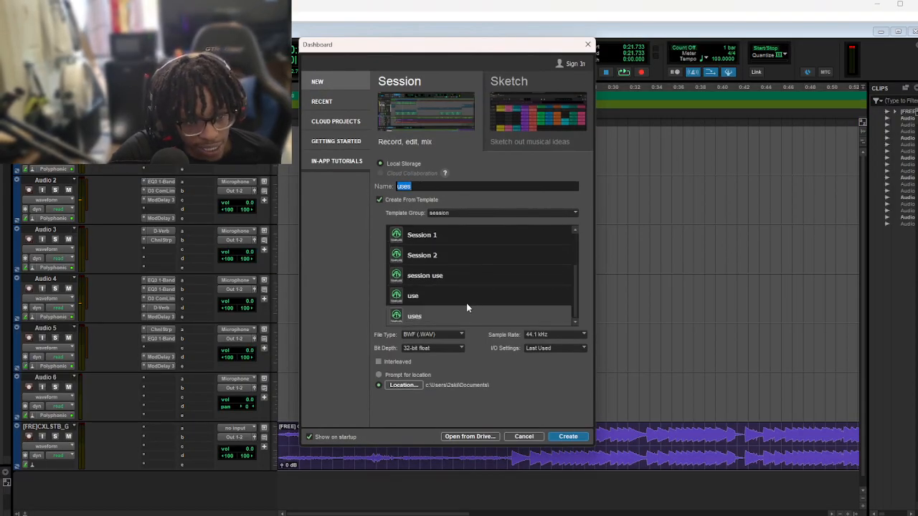
scroll(467, 303, "up", 2)
scroll(483, 311, "down", 1)
scroll(452, 236, "up", 2)
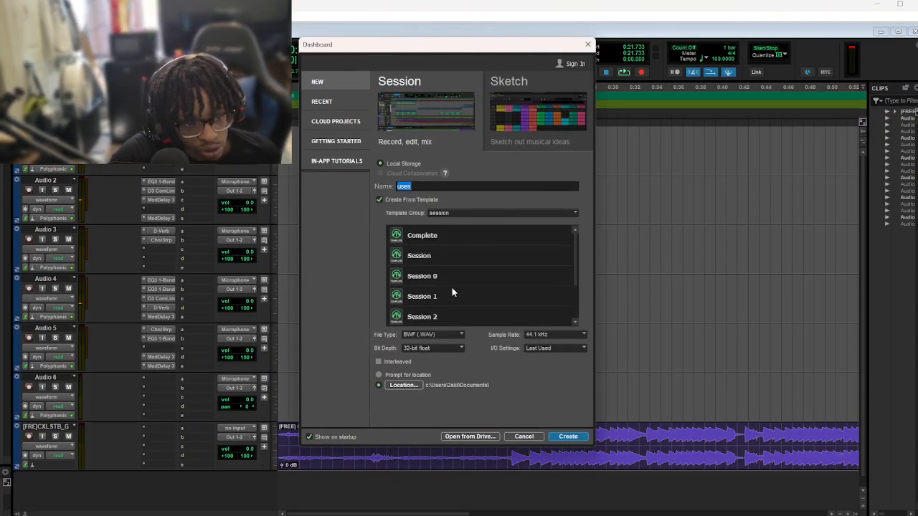
scroll(451, 286, "down", 3)
scroll(457, 269, "up", 3)
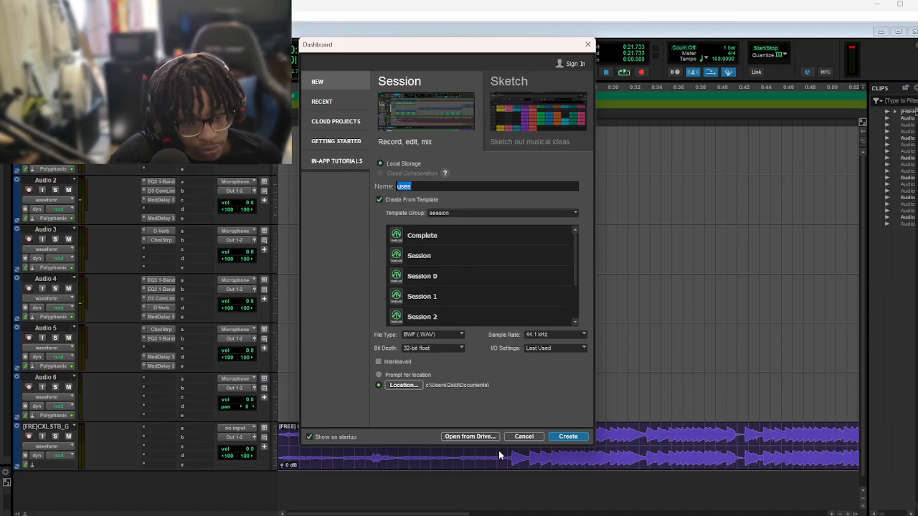
Review the Getting Started, Getting Started Pro Tools Intro, Dolby Atmos, Post-Production and session template groups, and close the Dashboard
left_click(444, 213)
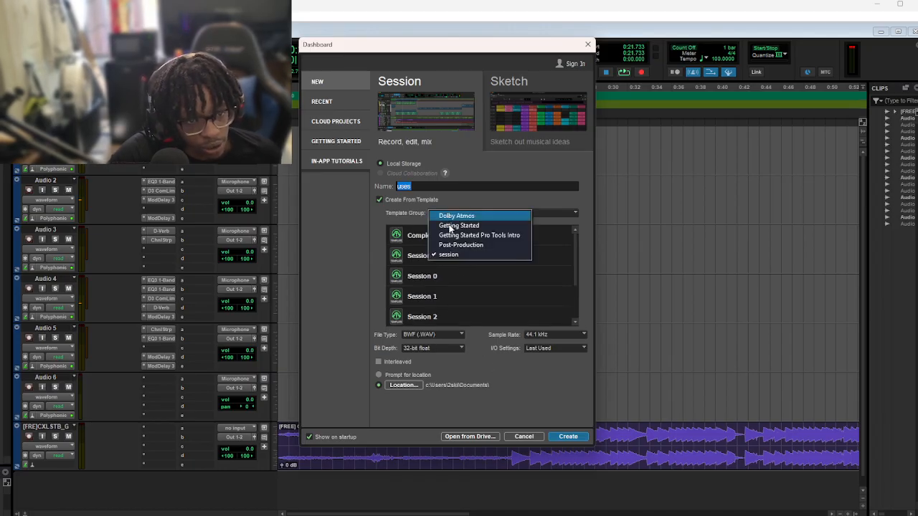
left_click(458, 226)
left_click(463, 214)
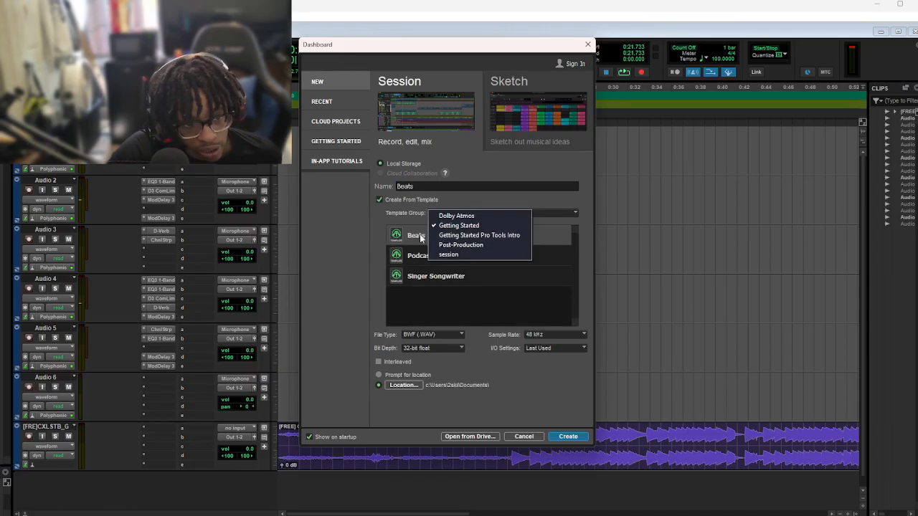
left_click(473, 235)
left_click(459, 214)
left_click(462, 215)
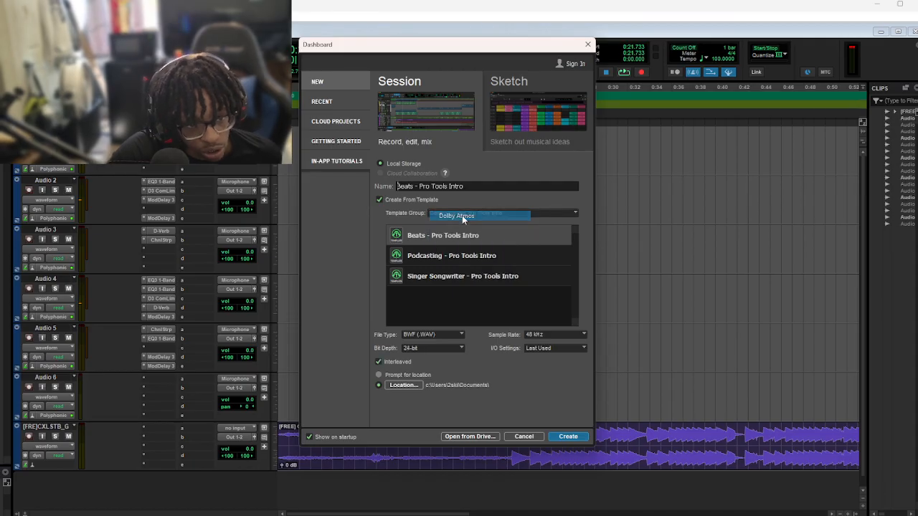
left_click(477, 217)
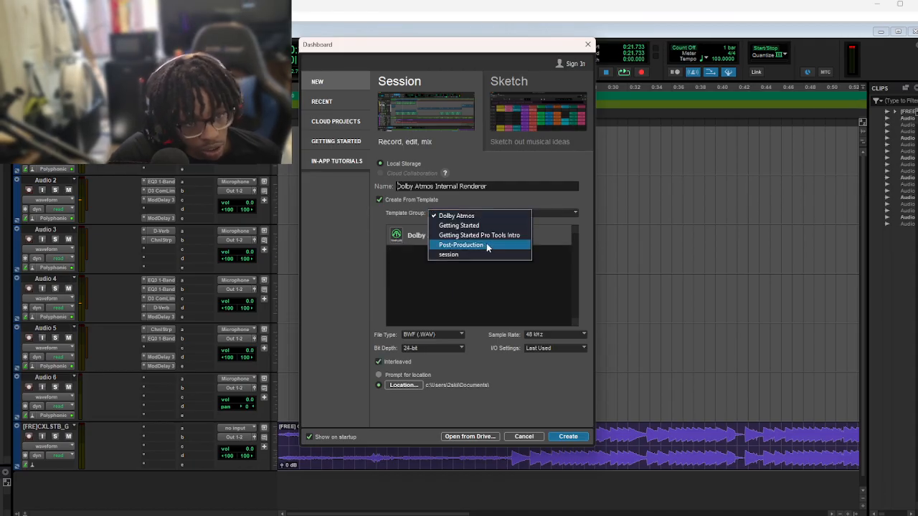
left_click(487, 246)
left_click(480, 213)
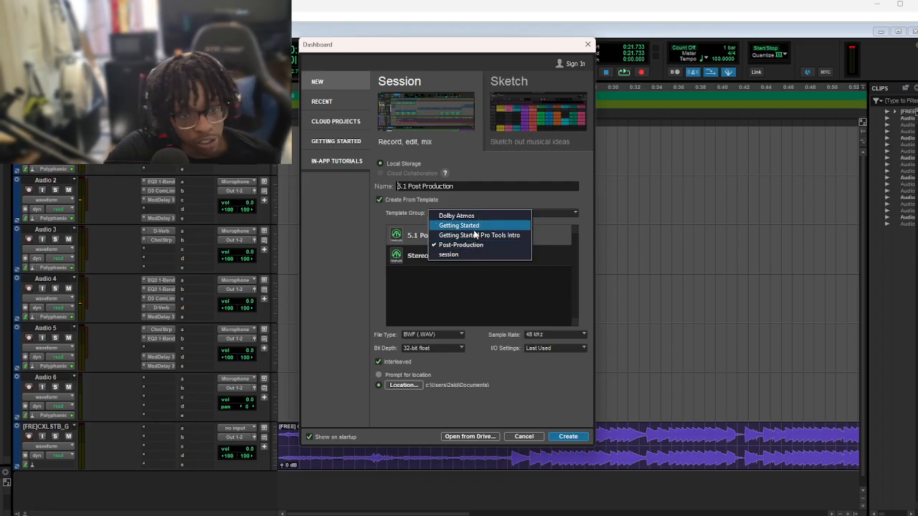
left_click(451, 259)
left_click(444, 216)
left_click(451, 256)
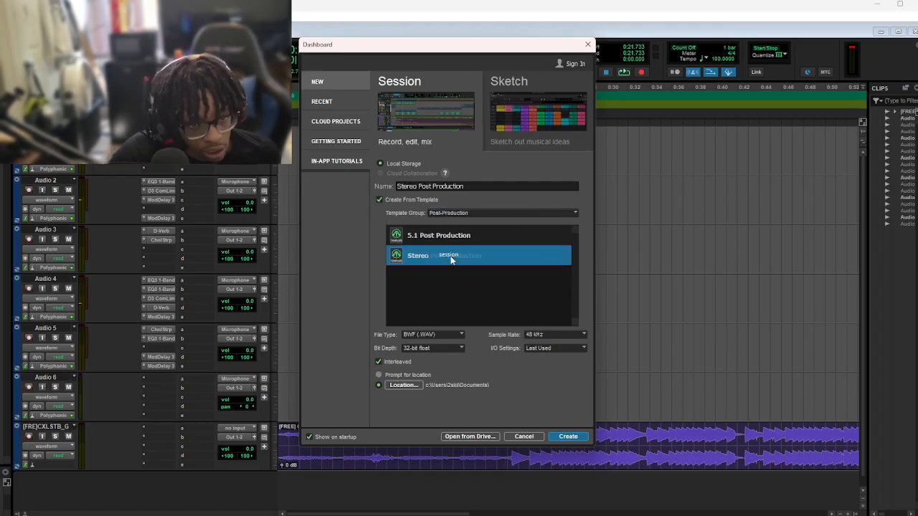
left_click(587, 46)
Reopen the Dashboard, review its Cloud Projects, Getting Started and In-App Tutorials pages, and close it
left_click(2, 16)
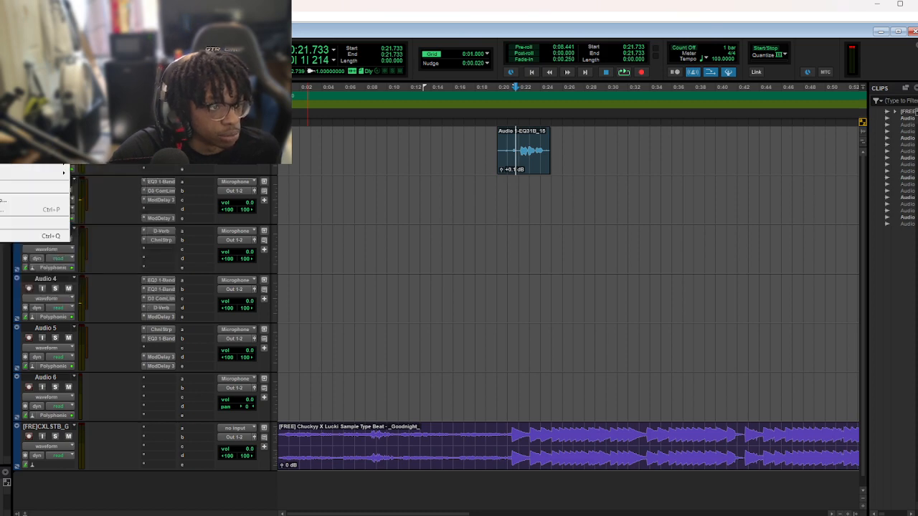
key("ctrl+n")
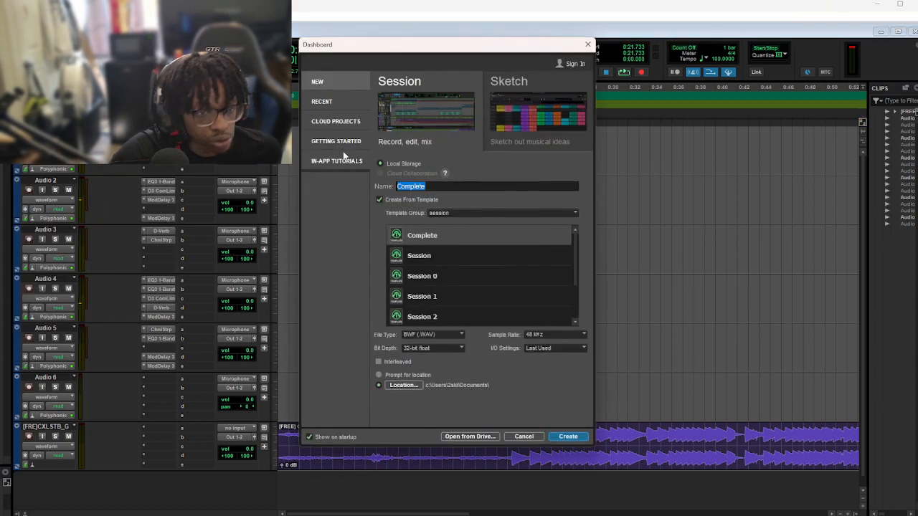
left_click(340, 142)
left_click(338, 124)
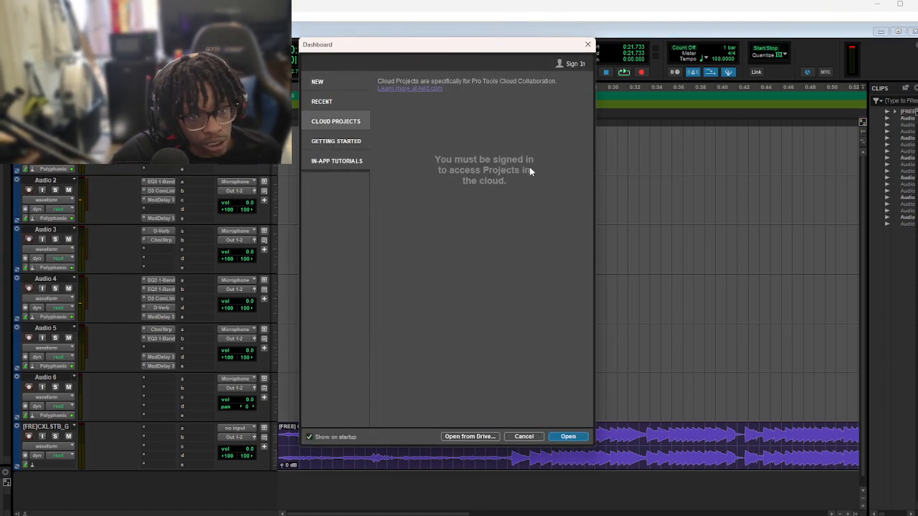
left_click(337, 141)
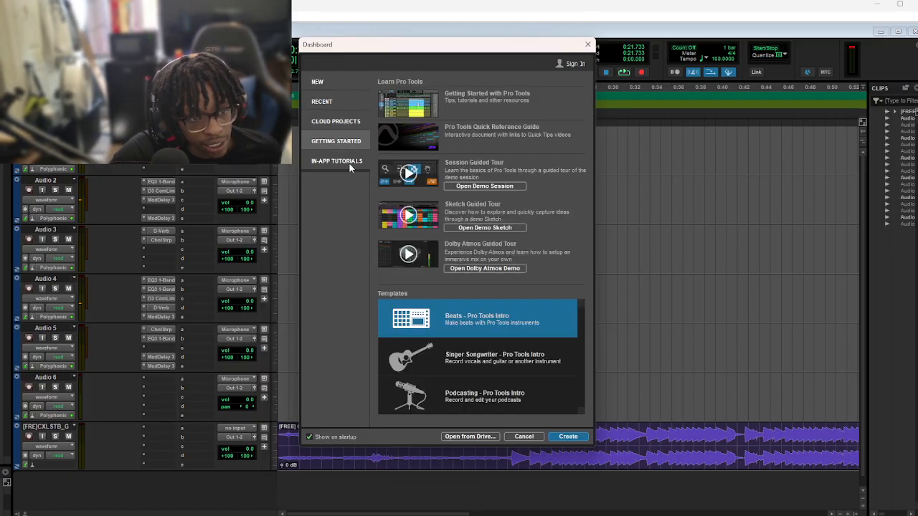
left_click(349, 164)
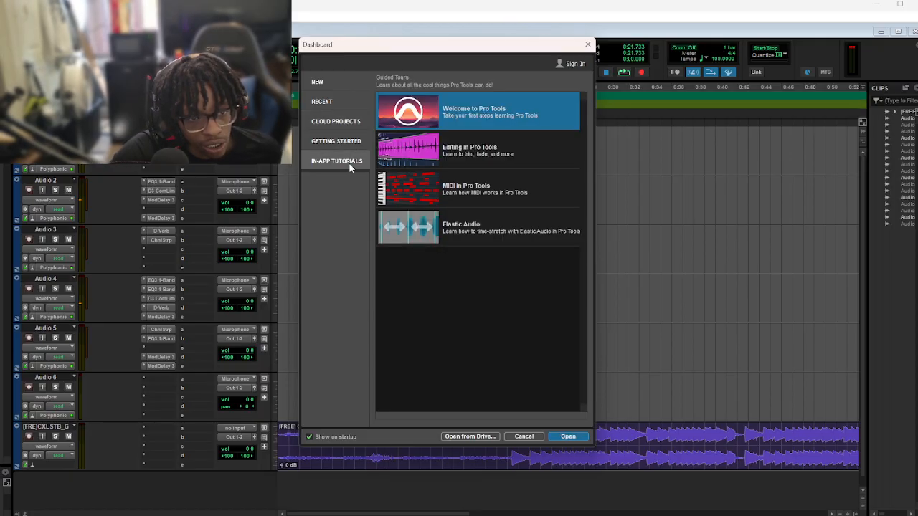
left_click(584, 47)
left_click(22, 16)
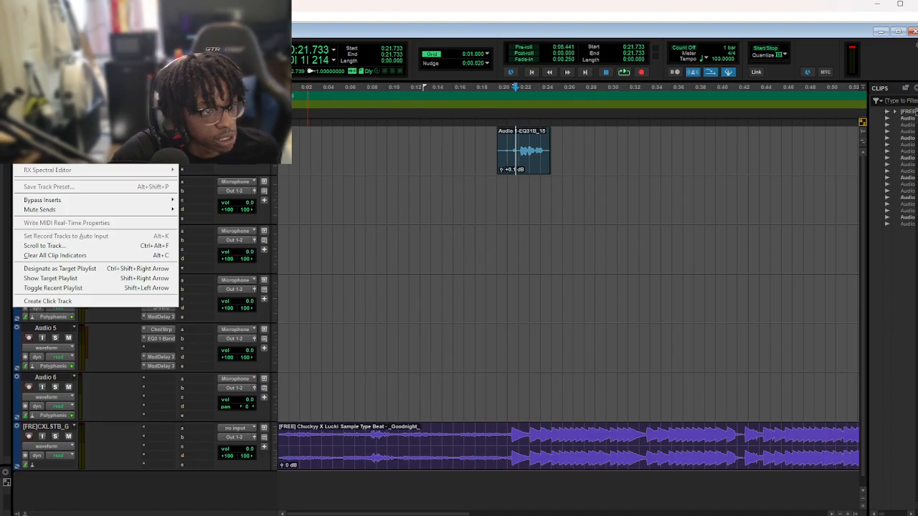
left_click(22, 15)
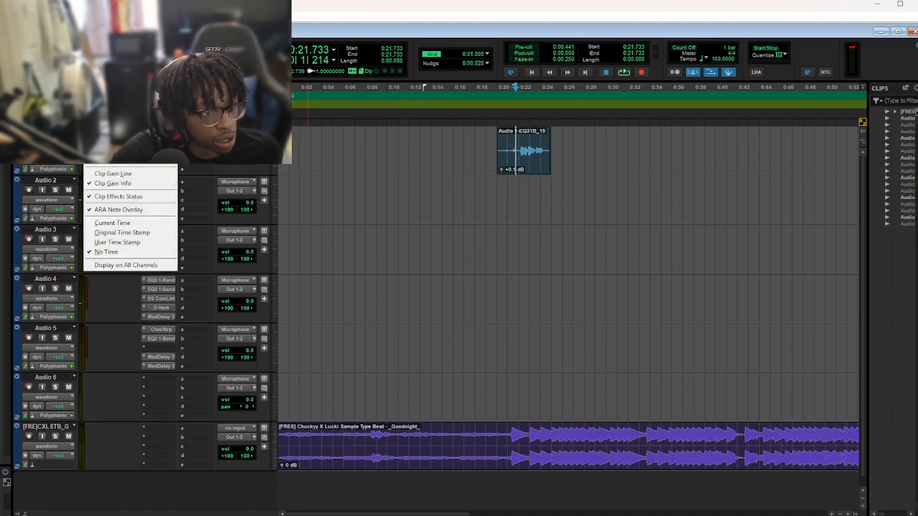
mouse_move(43, 111)
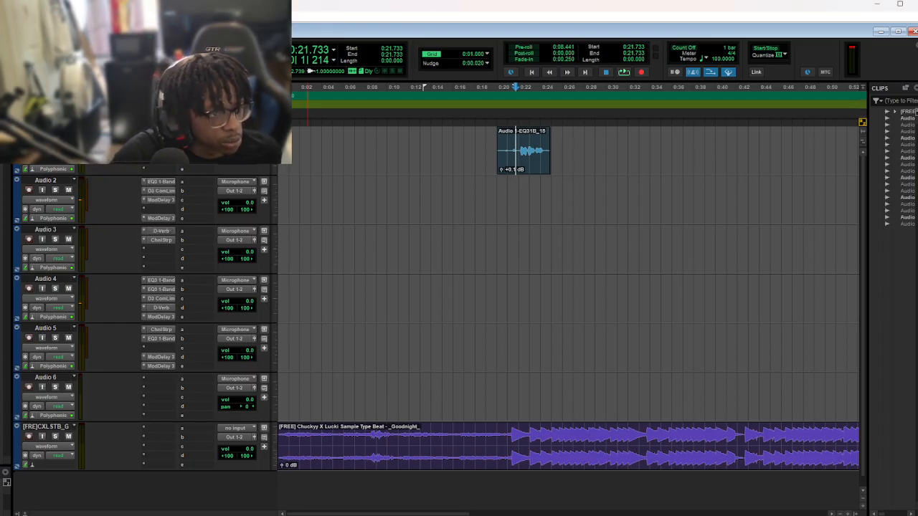
mouse_move(123, 15)
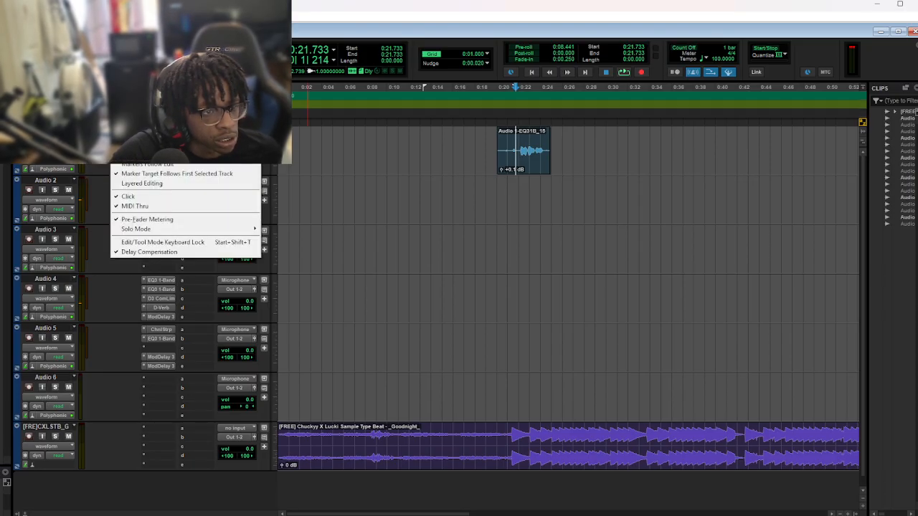
mouse_move(165, 89)
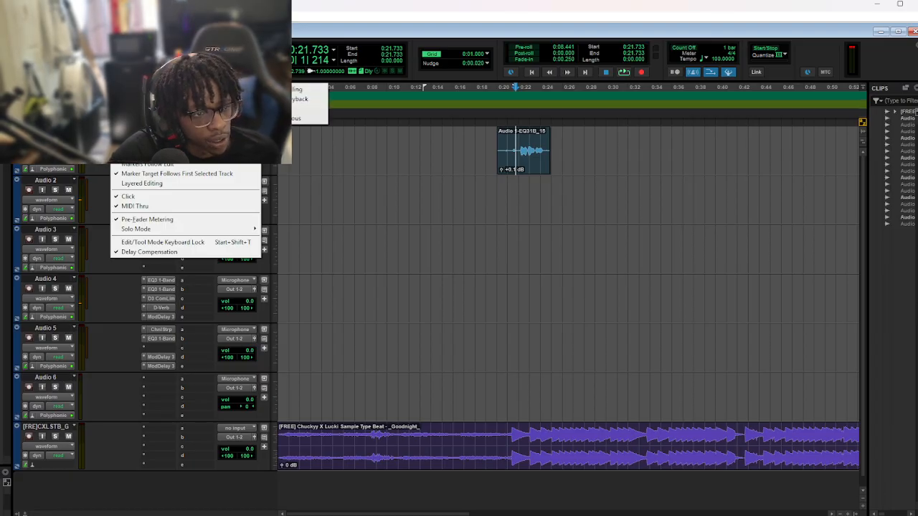
mouse_move(172, 15)
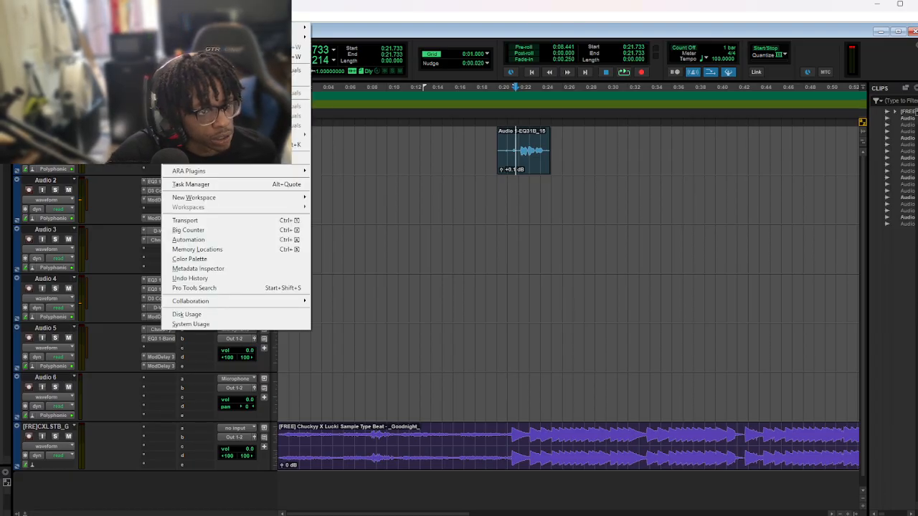
Tile the Edit and Mix windows, and rearrange them in a cascade
mouse_move(297, 27)
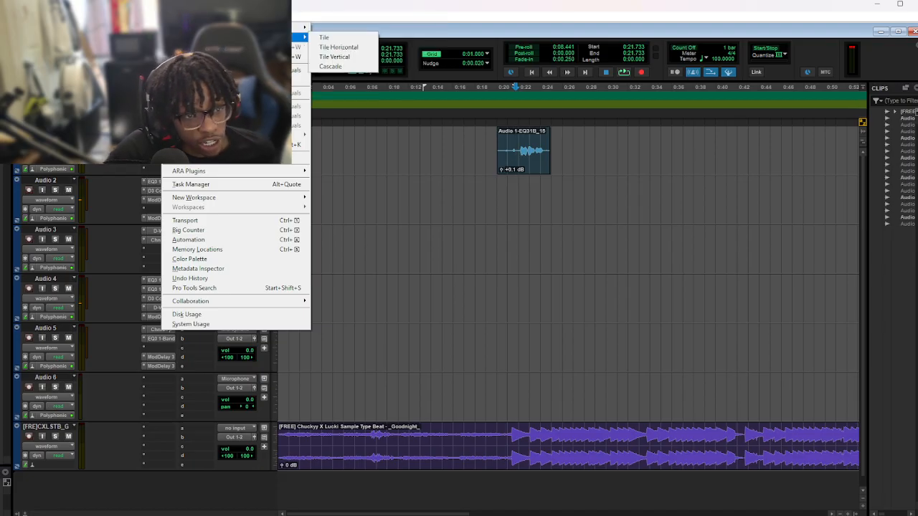
left_click(330, 37)
left_click(175, 15)
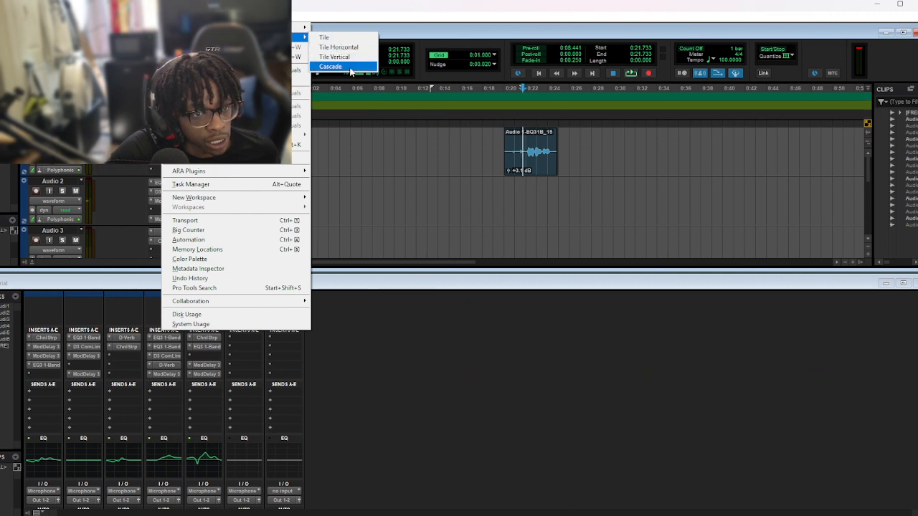
left_click(330, 65)
left_click(229, 33)
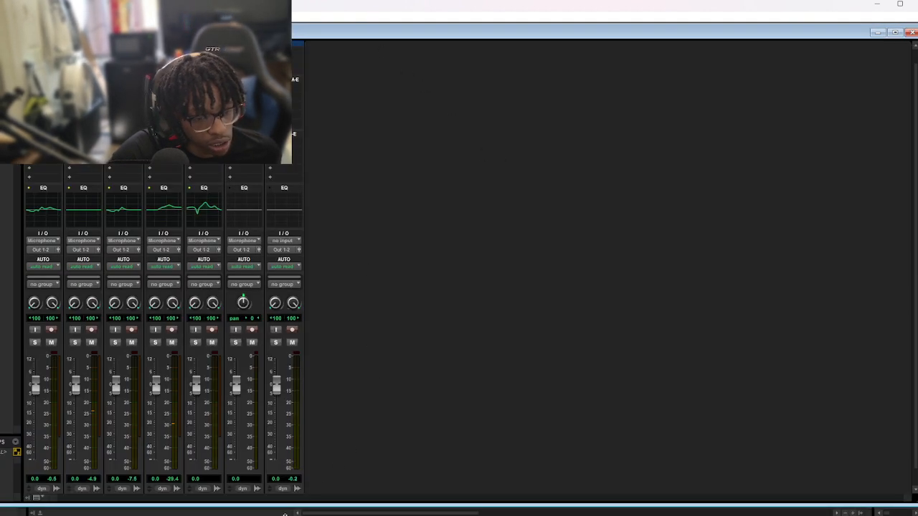
Switch between the Mix and Edit windows, finishing with the Edit window in front
key("ctrl+equal")
key("ctrl+equal")
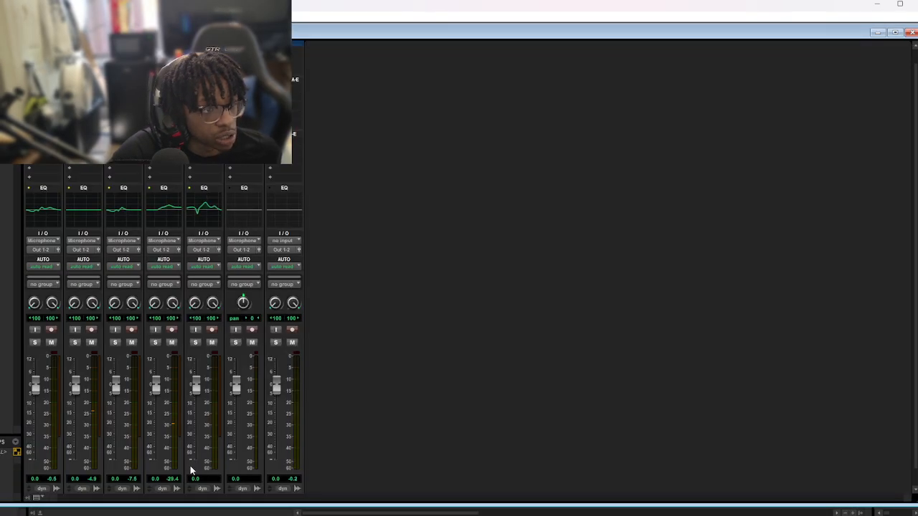
key("ctrl+equal")
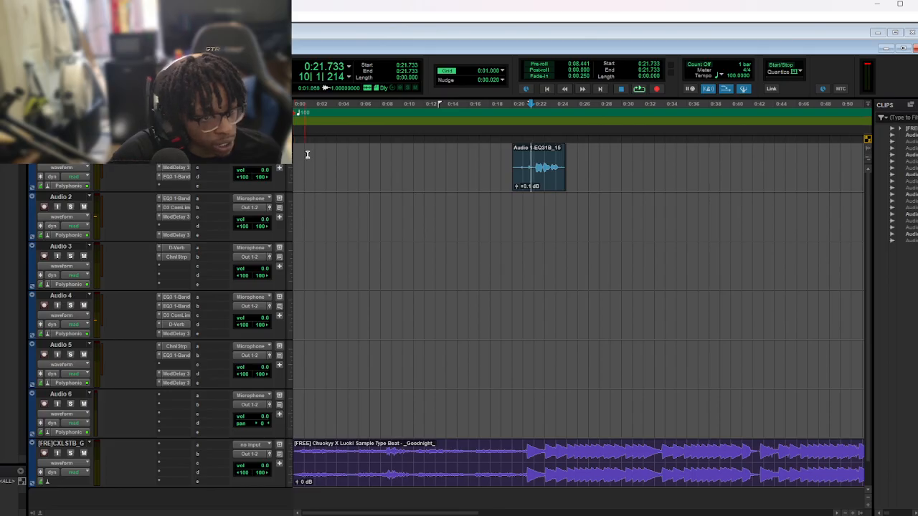
Show the Audio 1 track in the analysis, blocks, volume and mute views, and return it to waveform
left_click(61, 167)
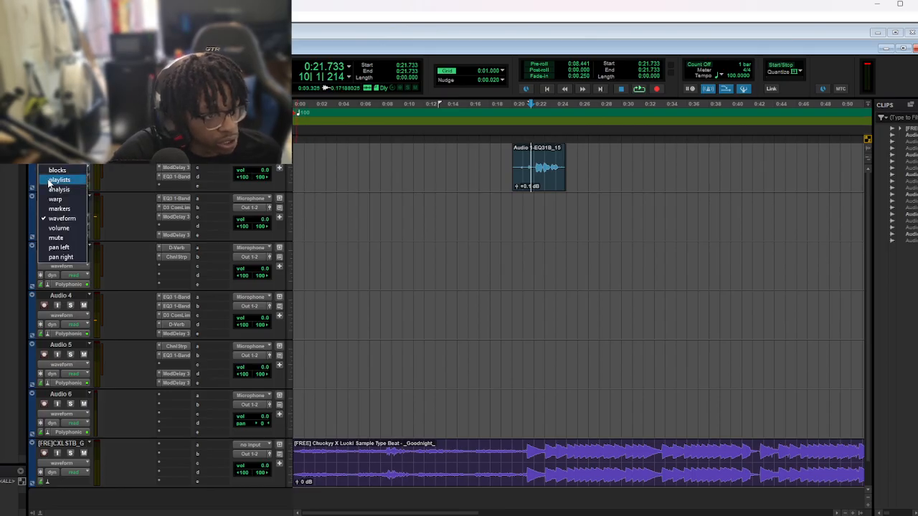
left_click(49, 175)
left_click(48, 172)
left_click(53, 169)
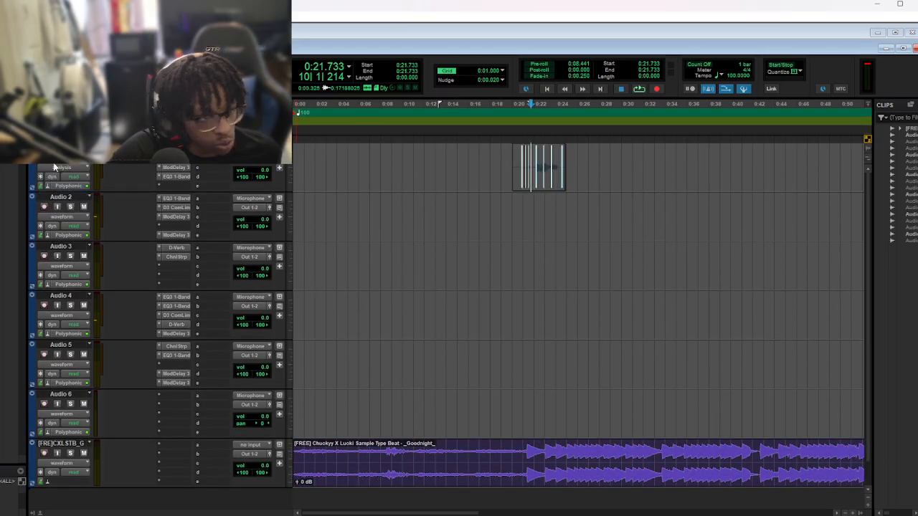
left_click(56, 170)
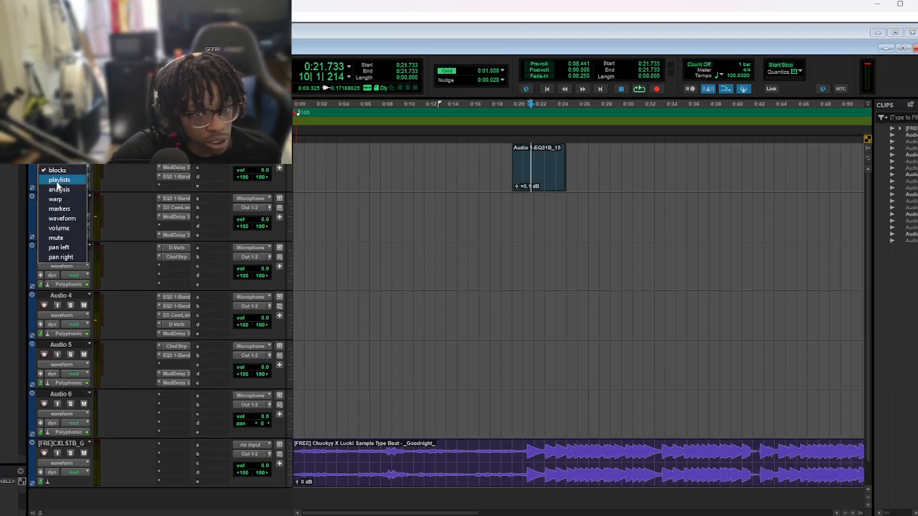
left_click(57, 228)
left_click(70, 158)
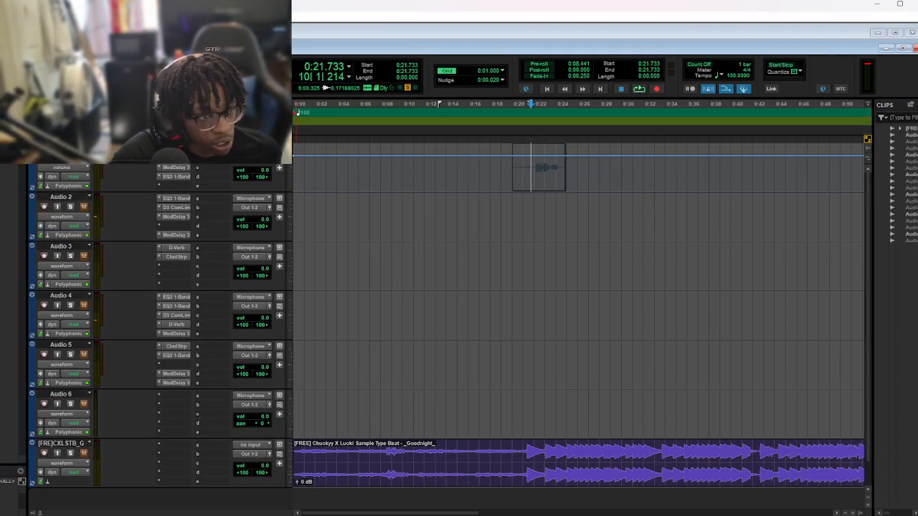
left_click(68, 167)
left_click(63, 241)
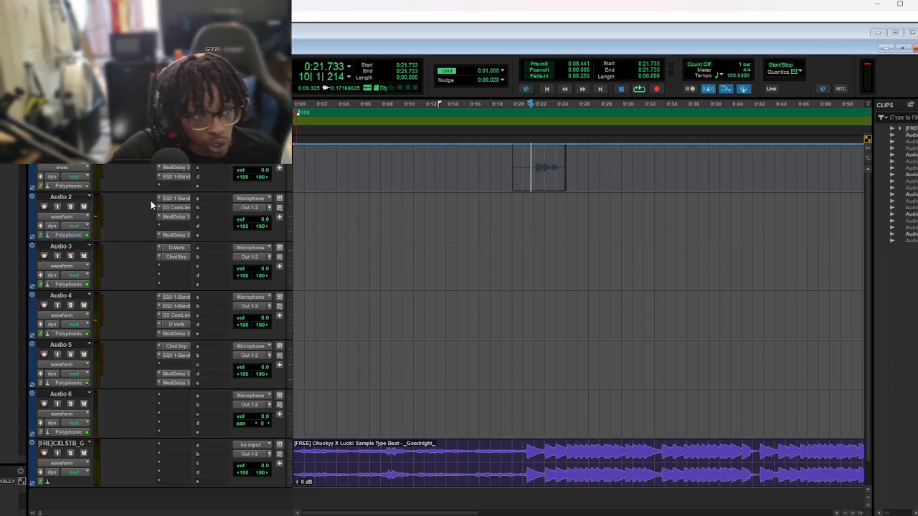
left_click(68, 167)
left_click(63, 218)
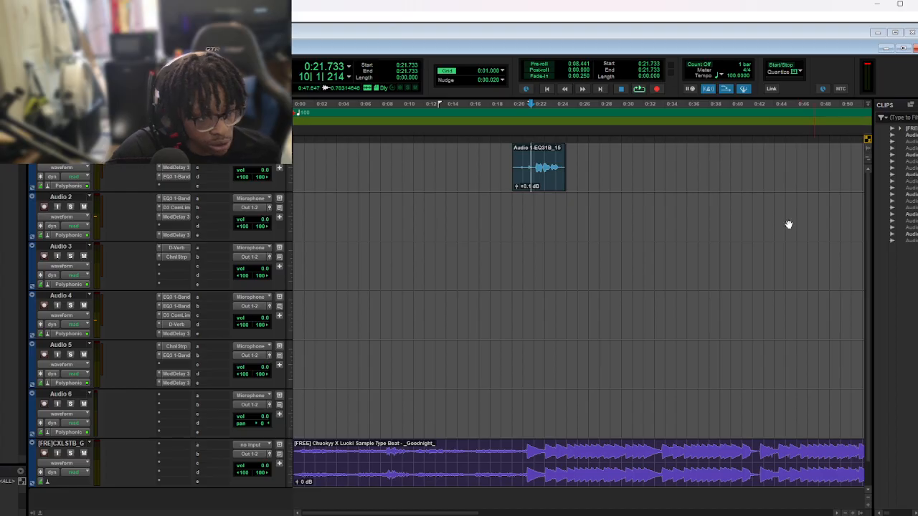
Set the Audio 4 track's automation mode to write and arm the track for recording
left_click(74, 324)
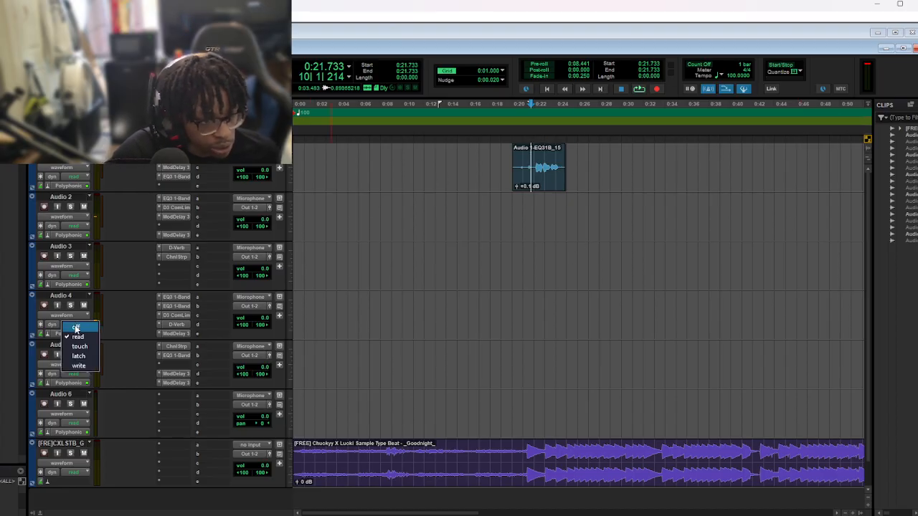
left_click(78, 366)
left_click(73, 324)
left_click(147, 312)
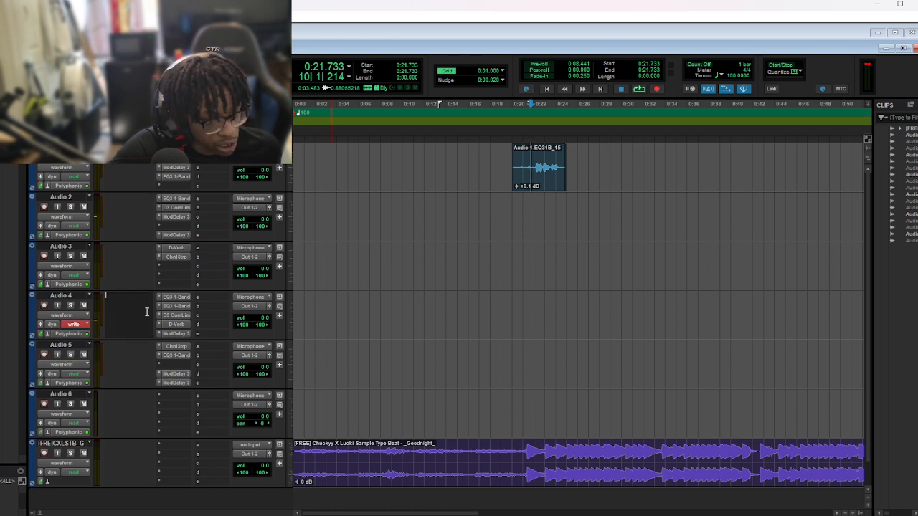
left_click(30, 308)
left_click(43, 306)
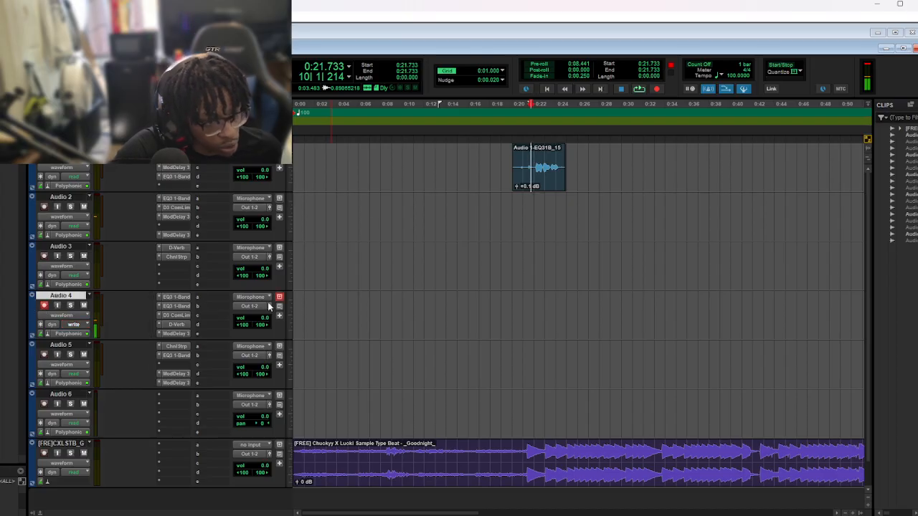
Record a take about 3.3 seconds long on Audio 4 from near the session start and play it back
key("Return")
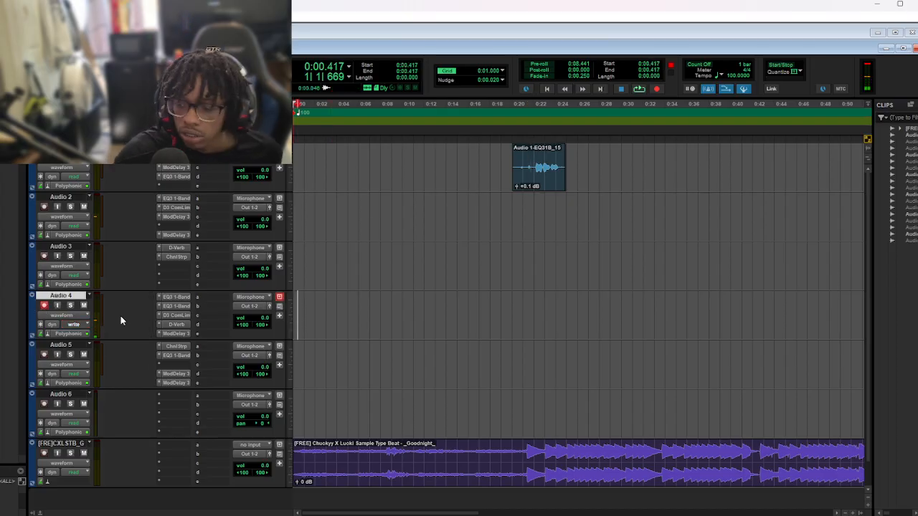
key("ctrl+space")
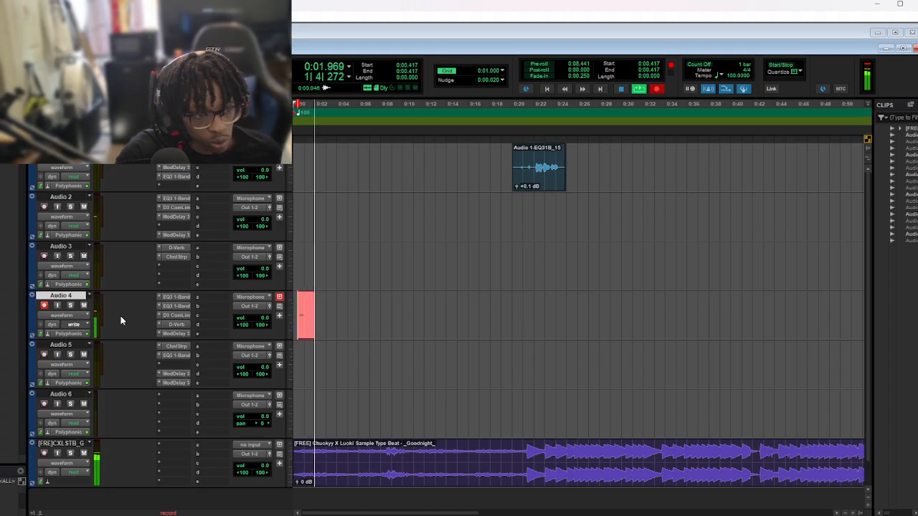
key("space")
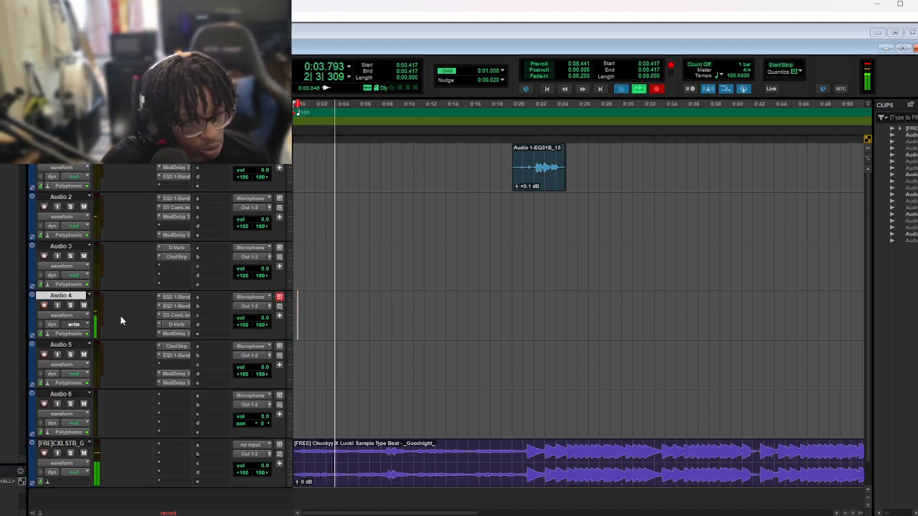
key("space")
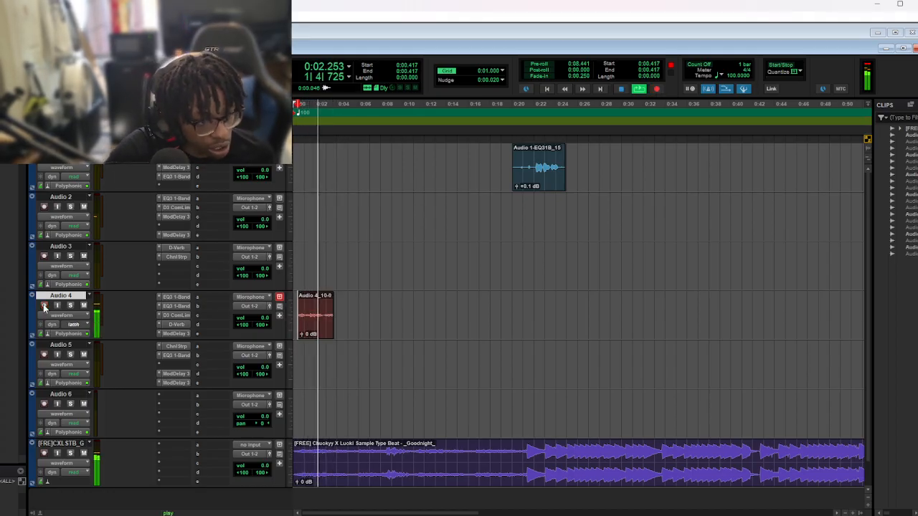
key("space")
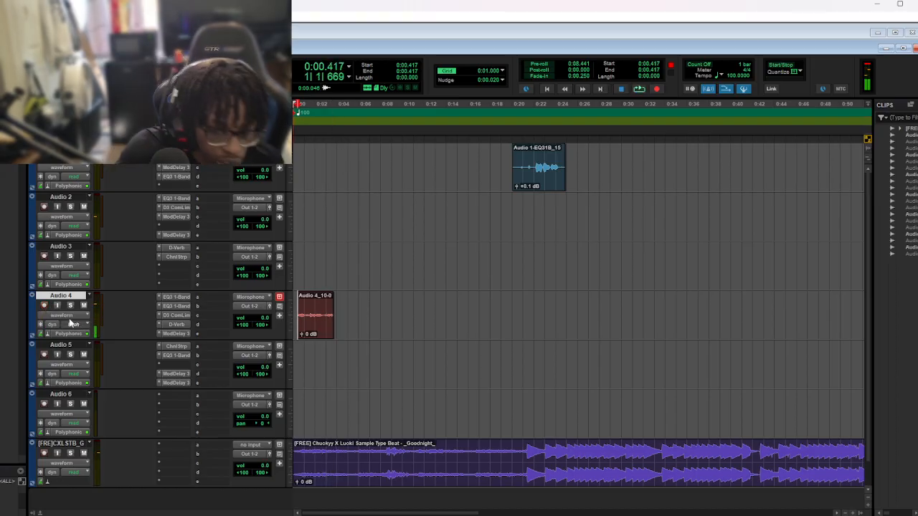
Delete the newly recorded clip on Audio 4 and set the track's automation mode back to read
double_click(312, 328)
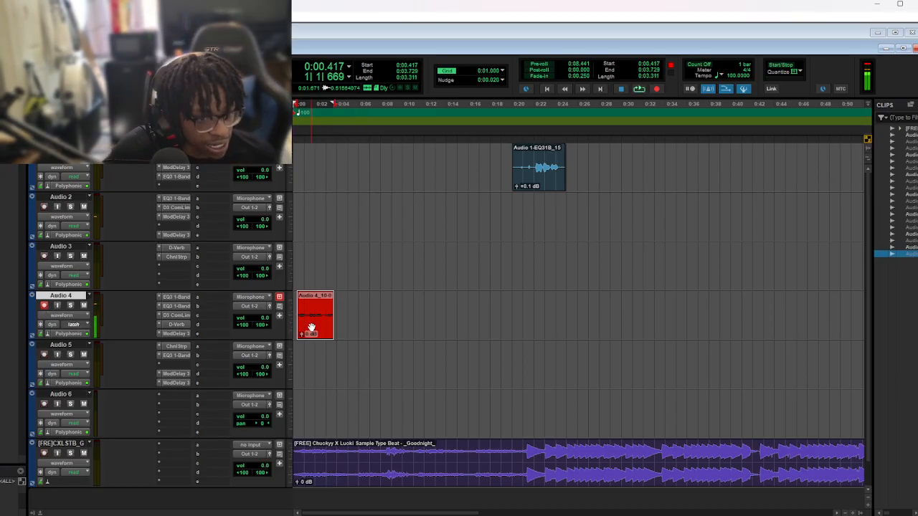
left_click(447, 220)
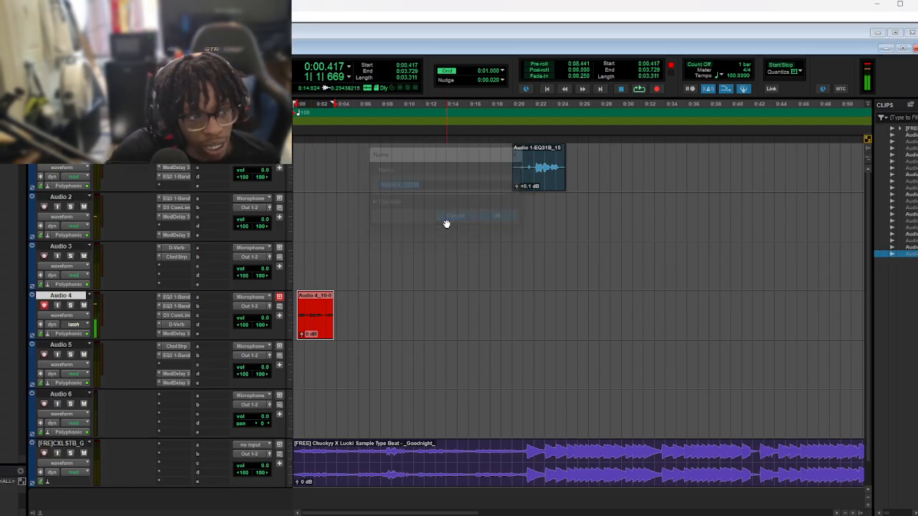
key("Delete")
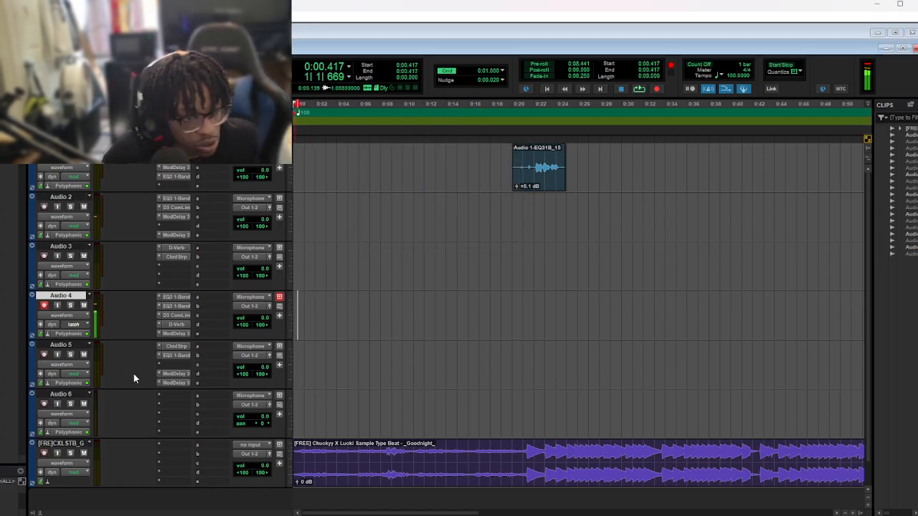
left_click(84, 328)
left_click(84, 336)
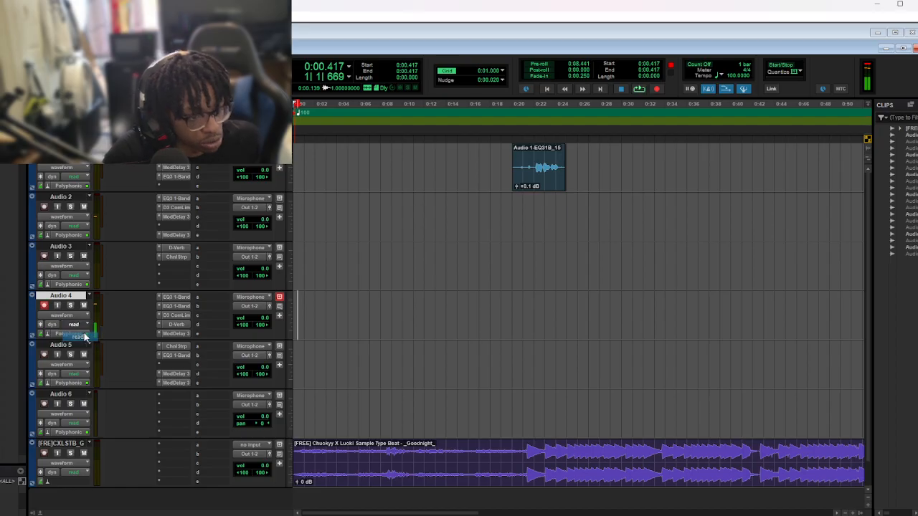
Look at the Polyphonic plugin settings of the Audio 5 track and close them
left_click(71, 383)
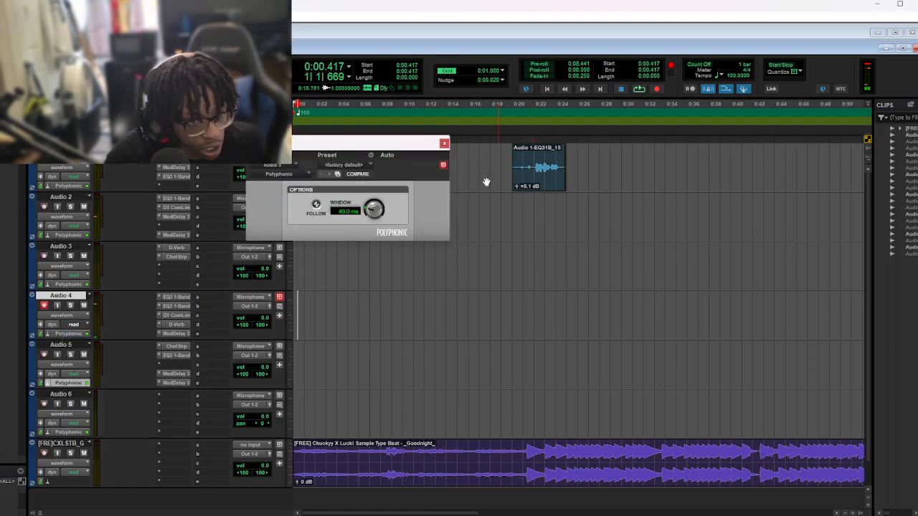
left_click(445, 144)
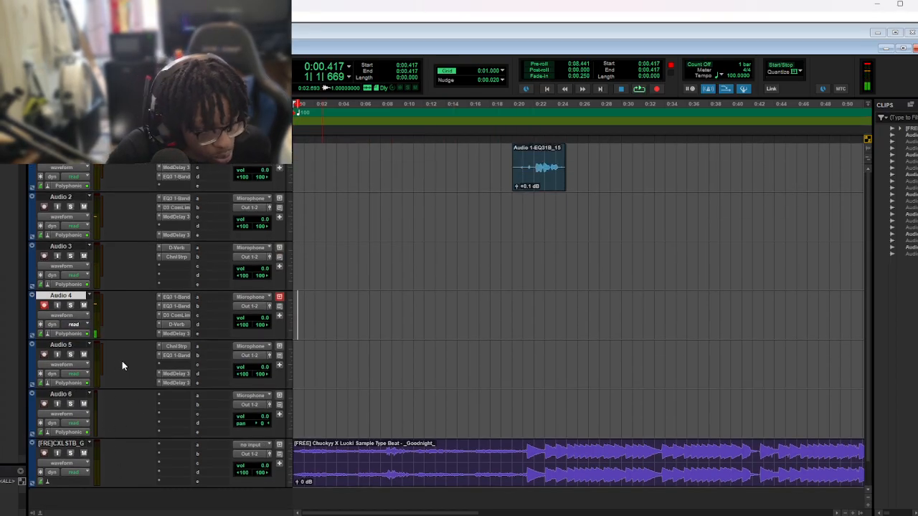
Set the Audio 4 track's voice assignment to off and return it to dyn
left_click(49, 325)
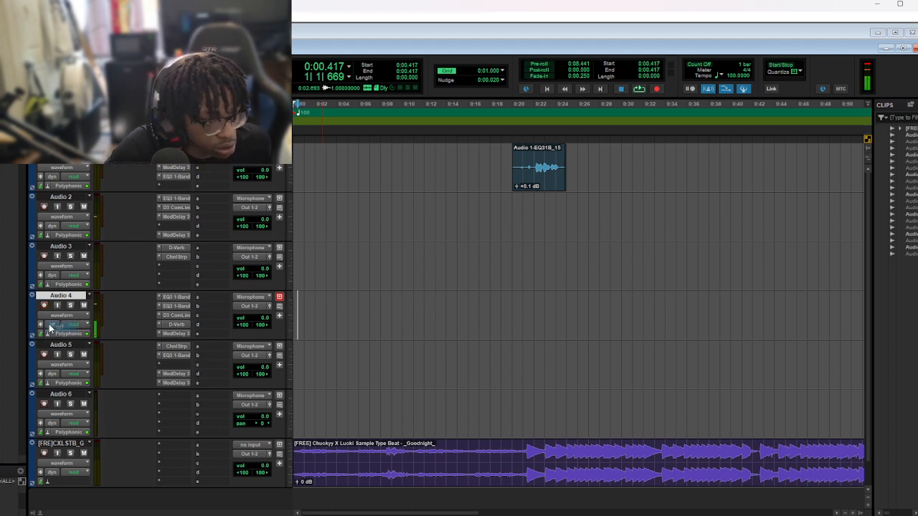
left_click(52, 328)
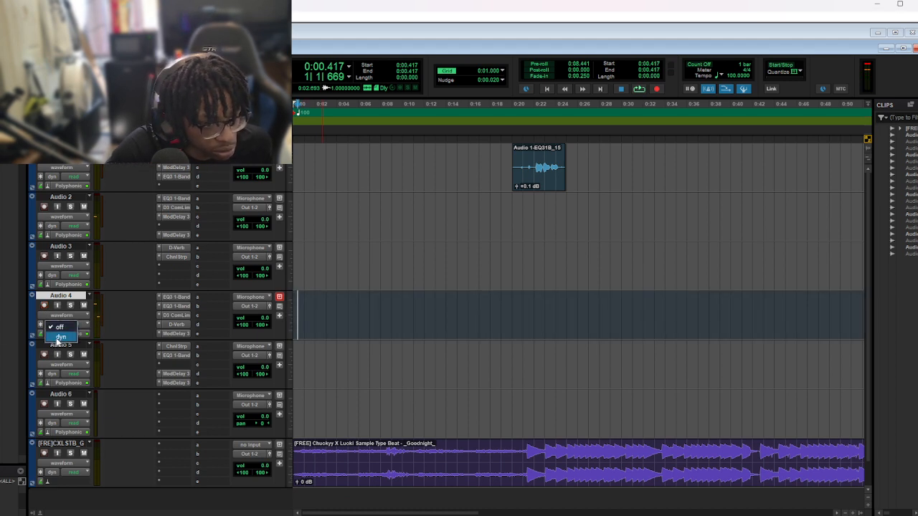
left_click(59, 338)
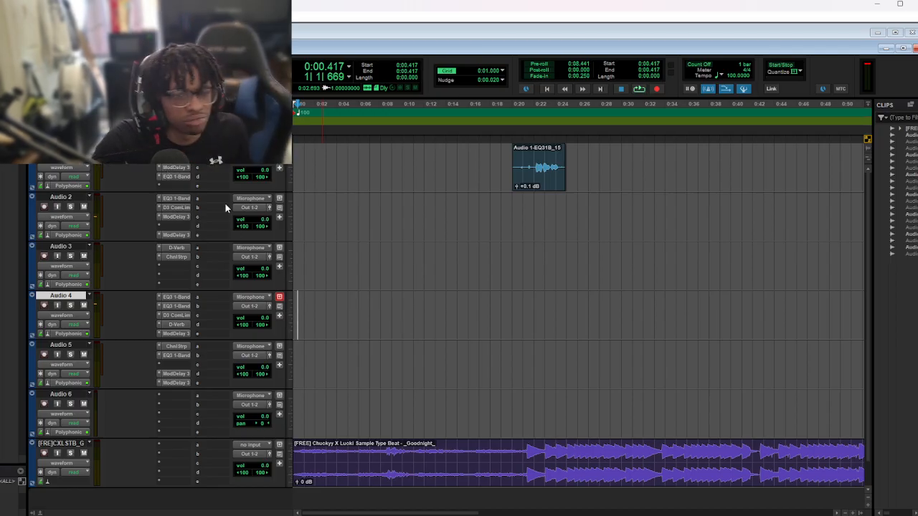
Look through the output and bus options for a send on the Audio 1 track without assigning one
left_click(200, 157)
left_click(160, 168)
left_click(202, 148)
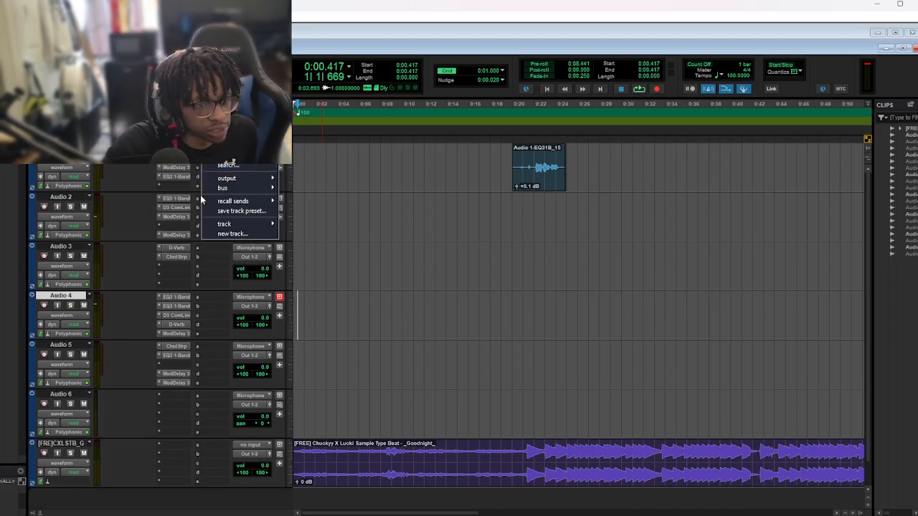
mouse_move(231, 179)
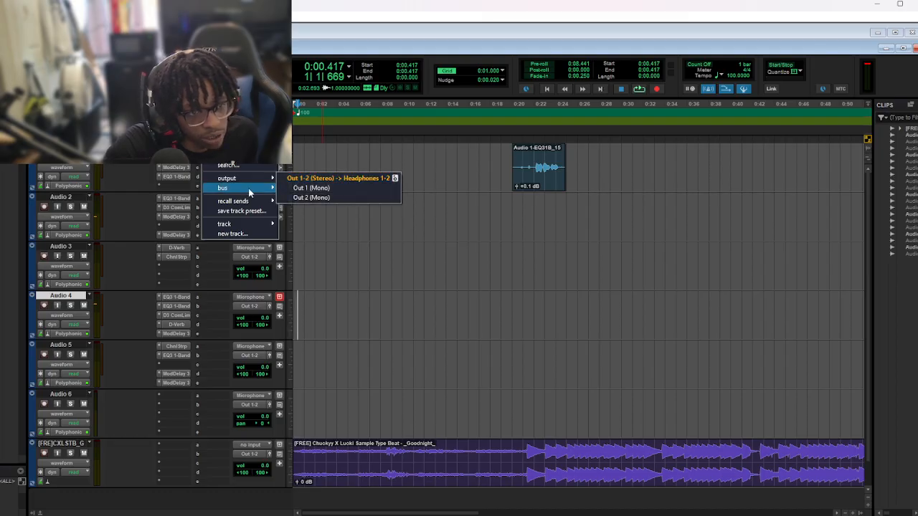
left_click(121, 157)
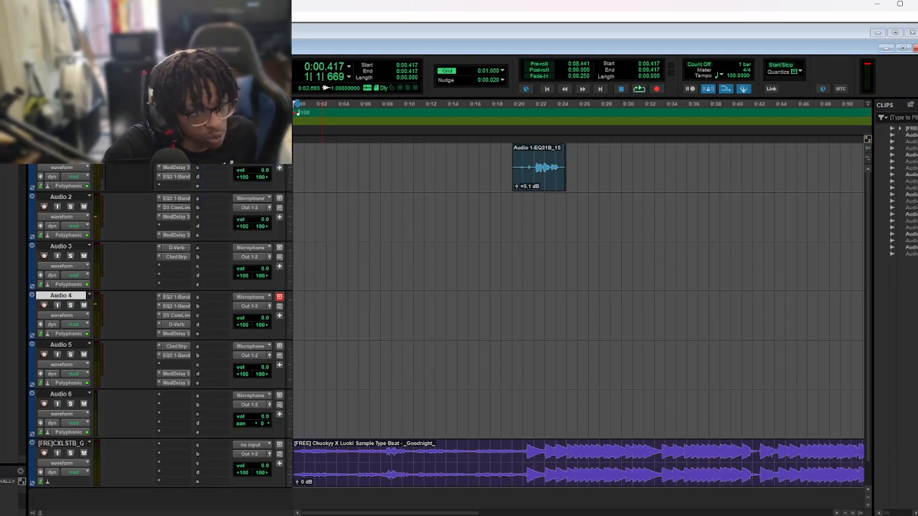
Look through the multi-mono and multichannel plugin categories for Audio 1's empty insert without adding a plugin
left_click(182, 188)
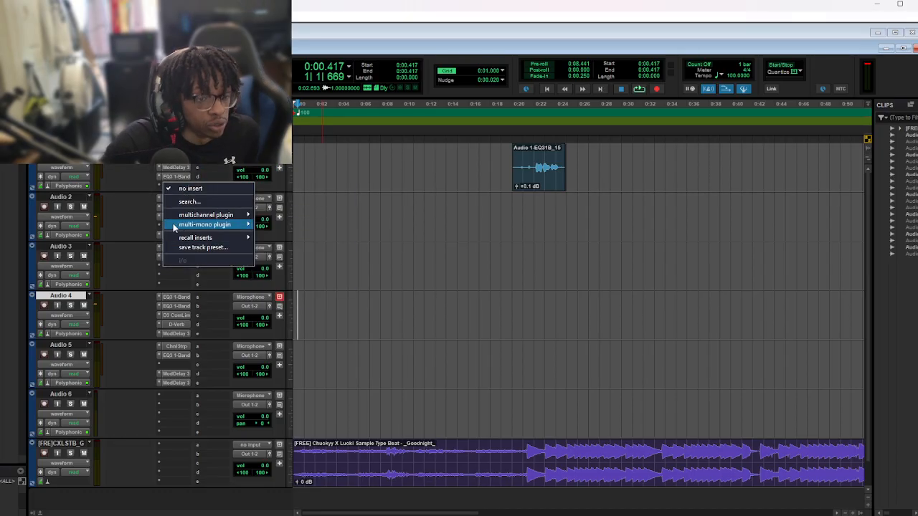
mouse_move(173, 225)
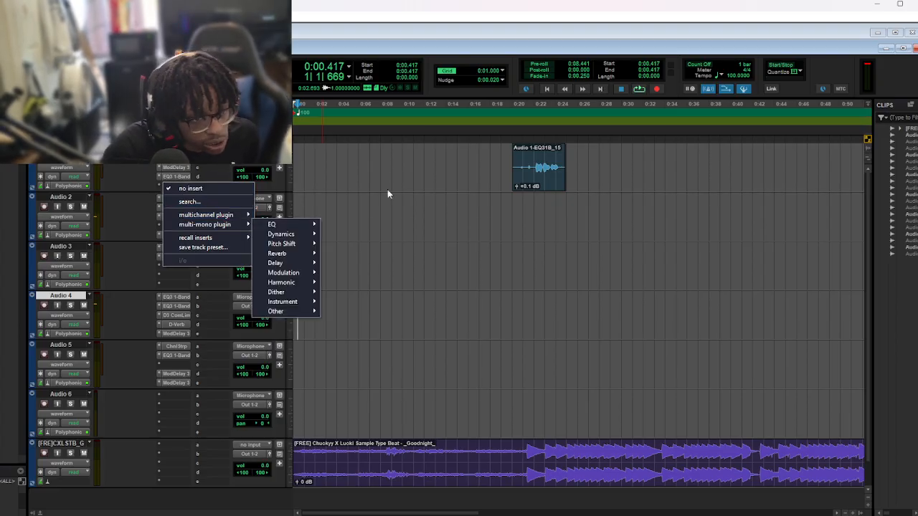
mouse_move(205, 216)
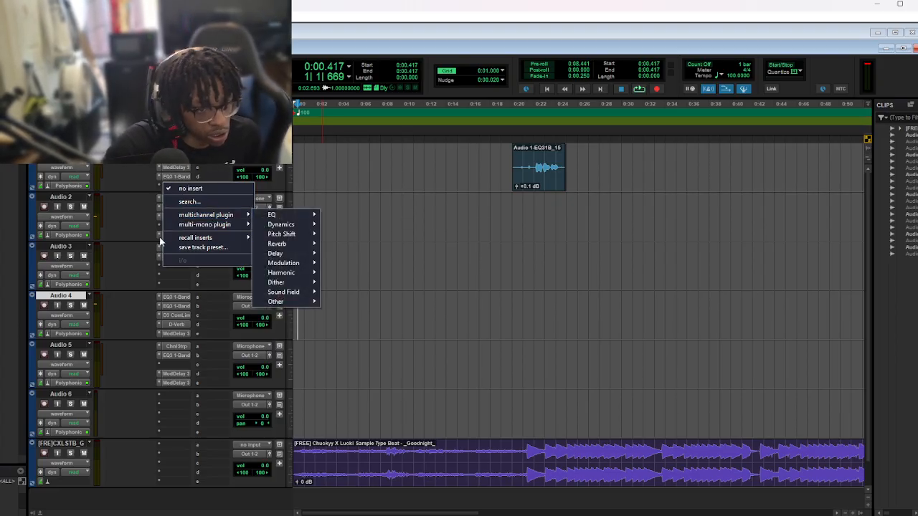
left_click(150, 241)
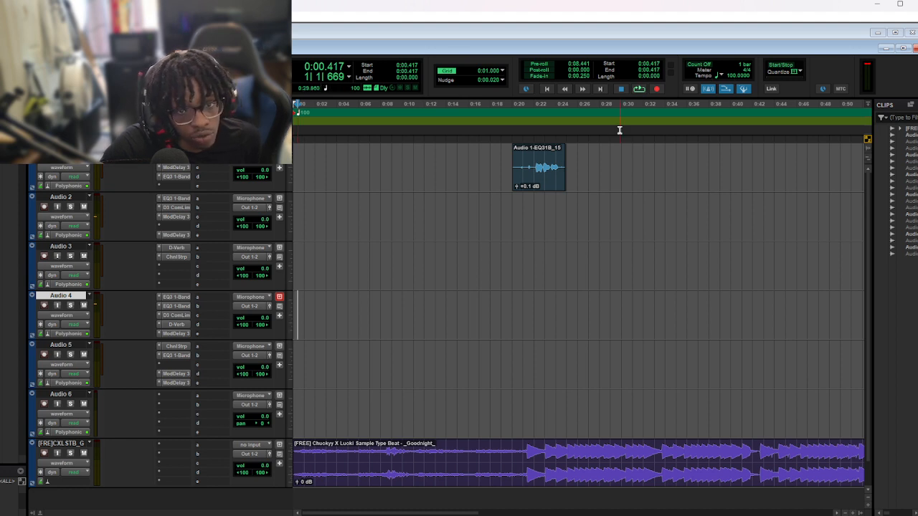
Turn on Count Off for the session and try to start recording without an armed track
left_click(696, 66)
key("ctrl+space")
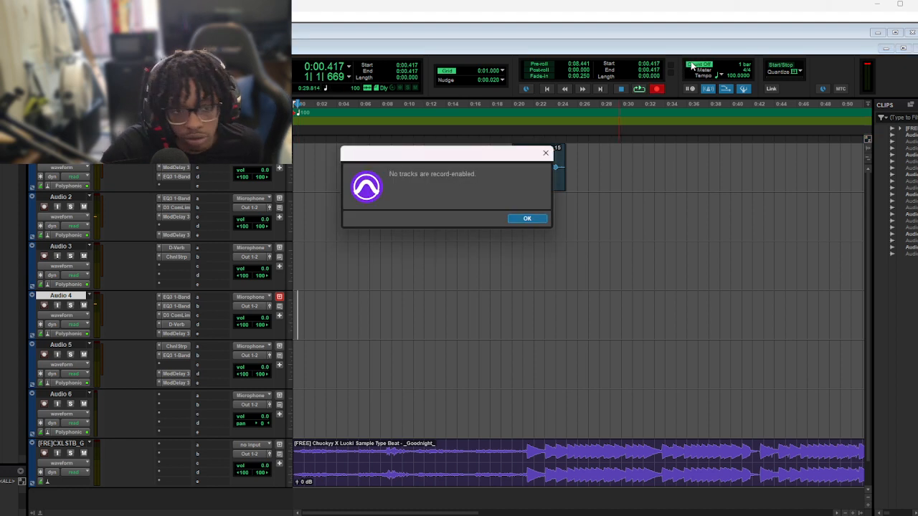
left_click(539, 218)
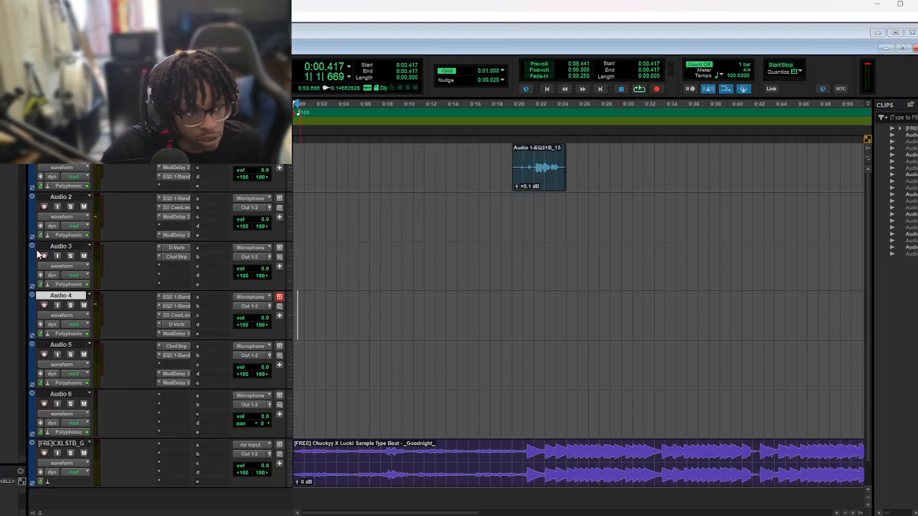
Record-enable the Audio 3 track and record a short test take of about one second without keeping a clip
left_click(44, 256)
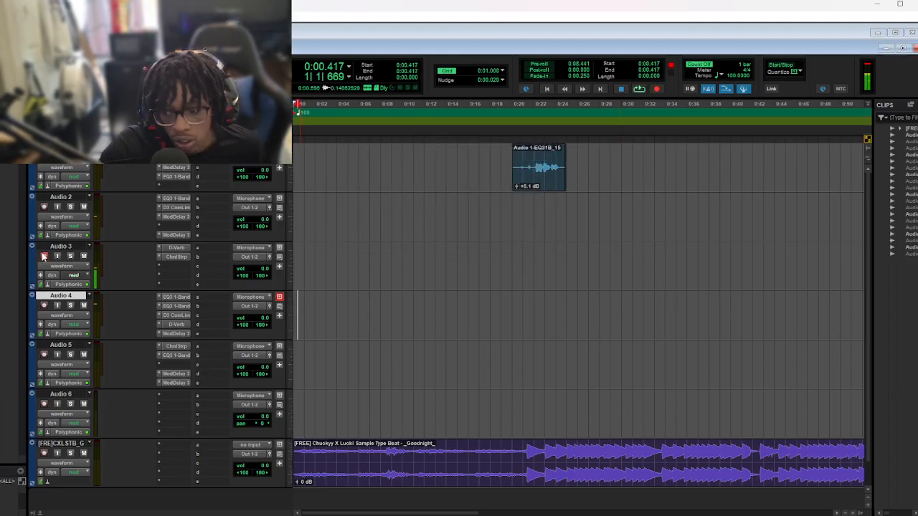
key("ctrl+space")
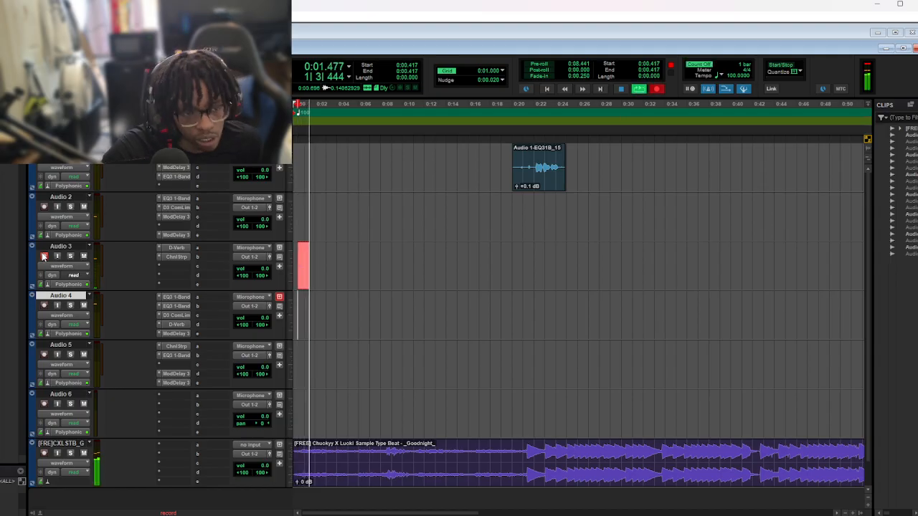
key("space")
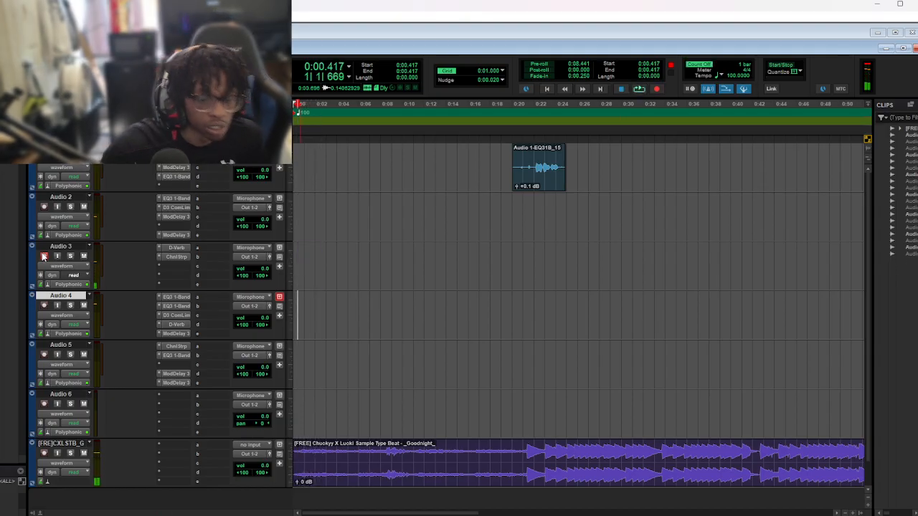
Place the edit cursor at about 0:00.464 and record another test take on Audio 3, discarding it while it runs
left_click(295, 320)
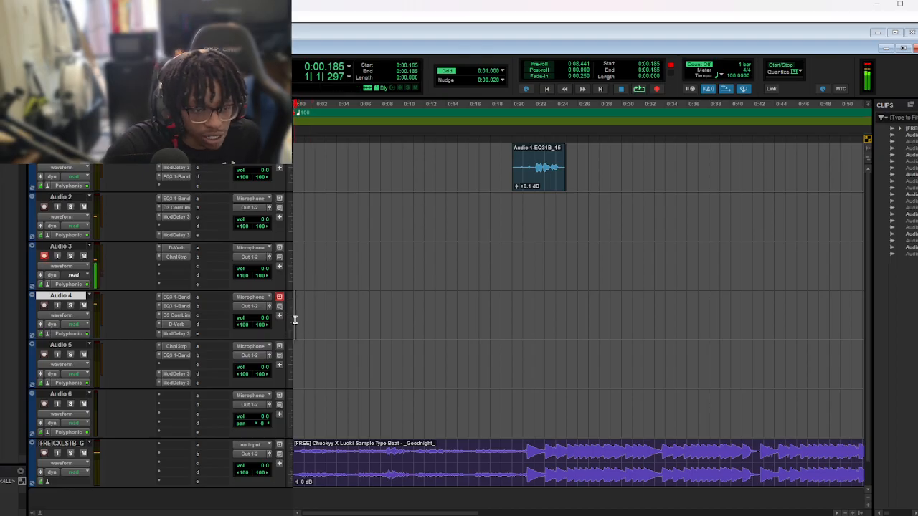
left_click(288, 316)
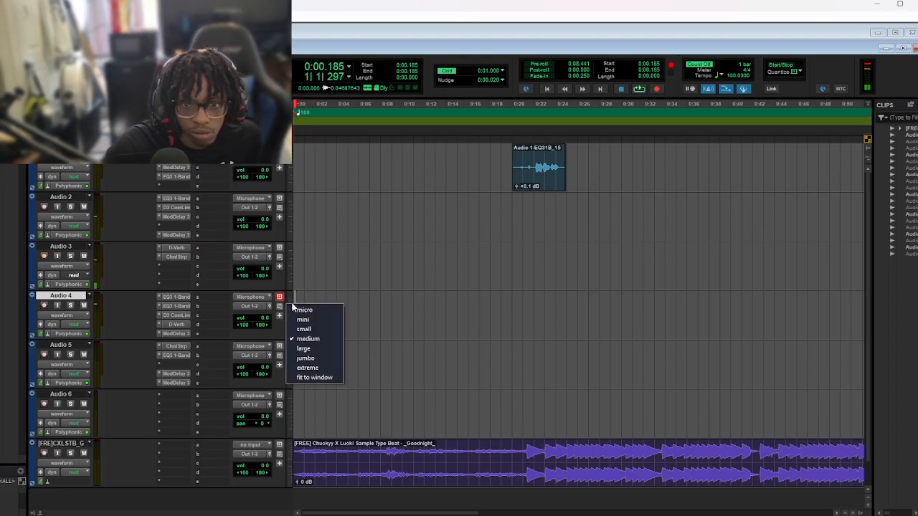
left_click(297, 307)
left_click(291, 330)
left_click(297, 311)
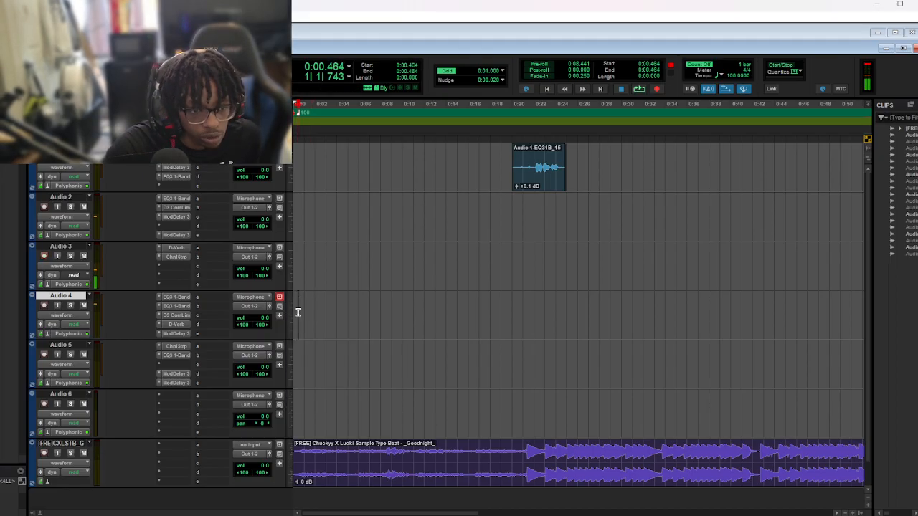
key("space")
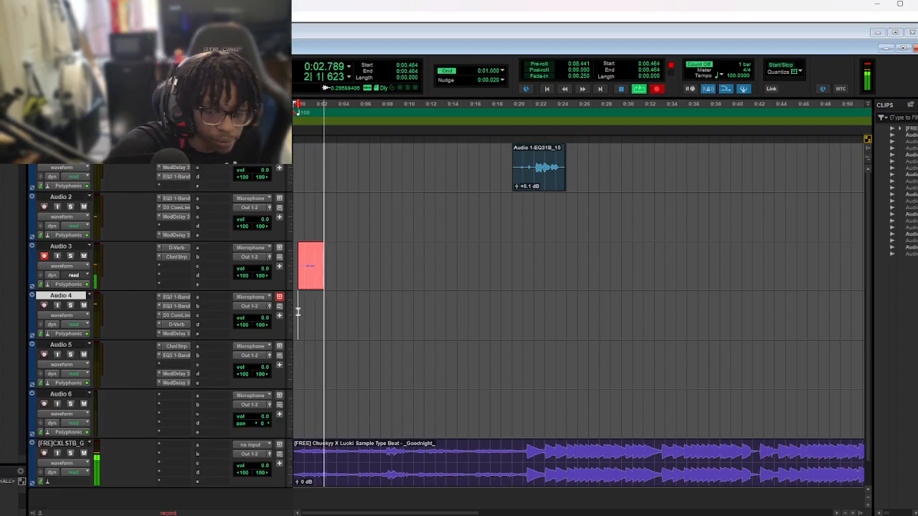
key("ctrl+period")
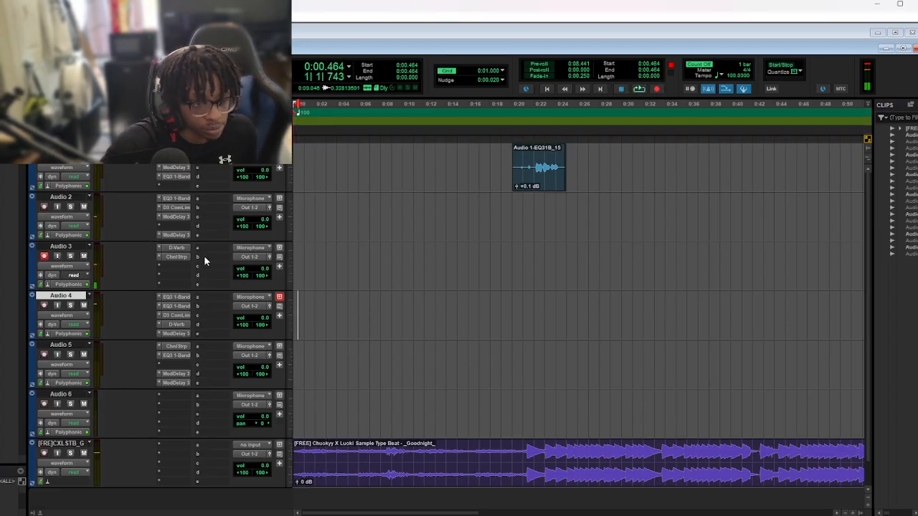
Lower the Audio 4 track's volume to -15.9 dB with its output fader
left_click(70, 285)
left_click(70, 285)
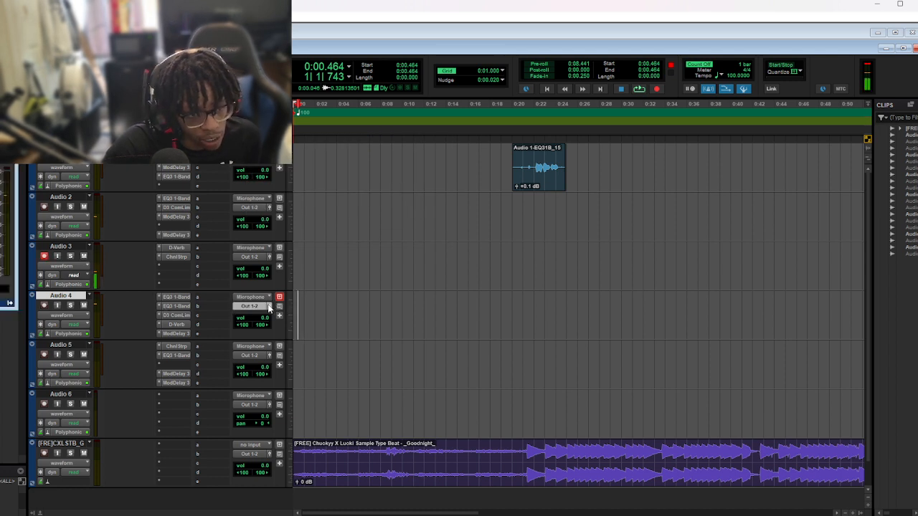
left_click(270, 308)
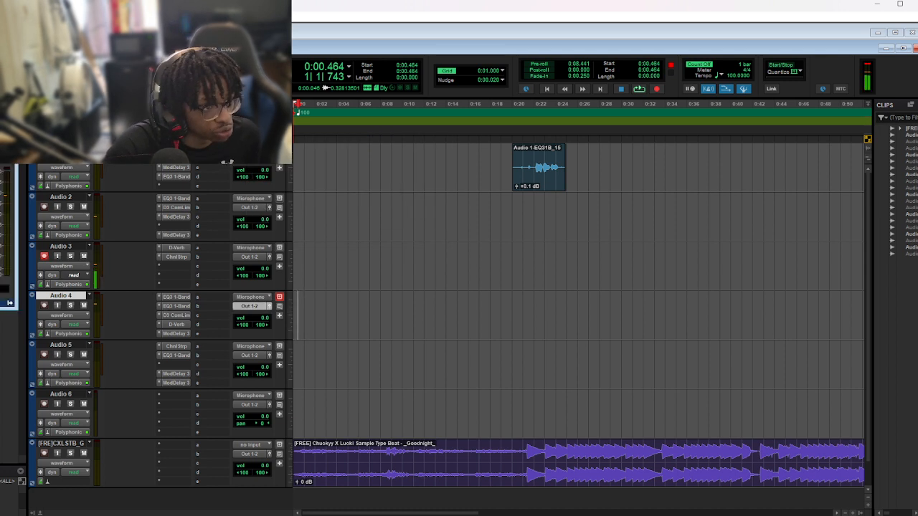
left_click_drag(1, 195, 1, 228)
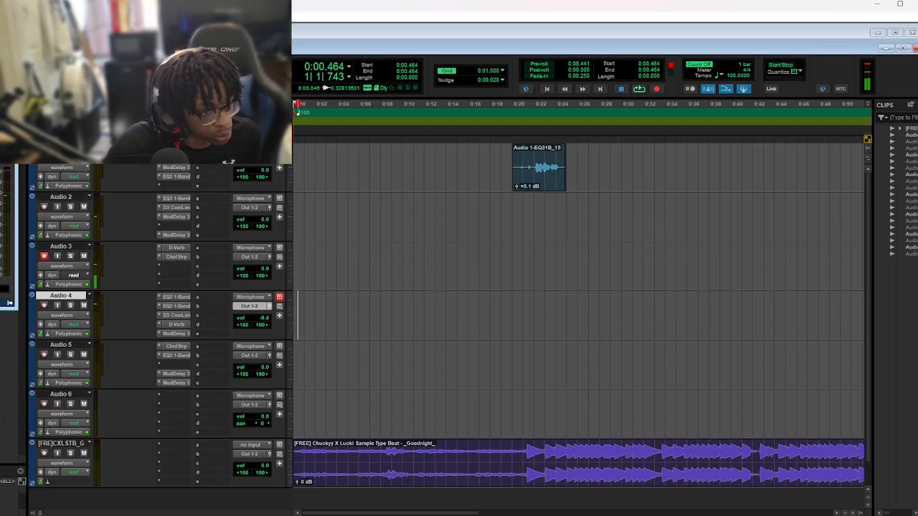
left_click(247, 321)
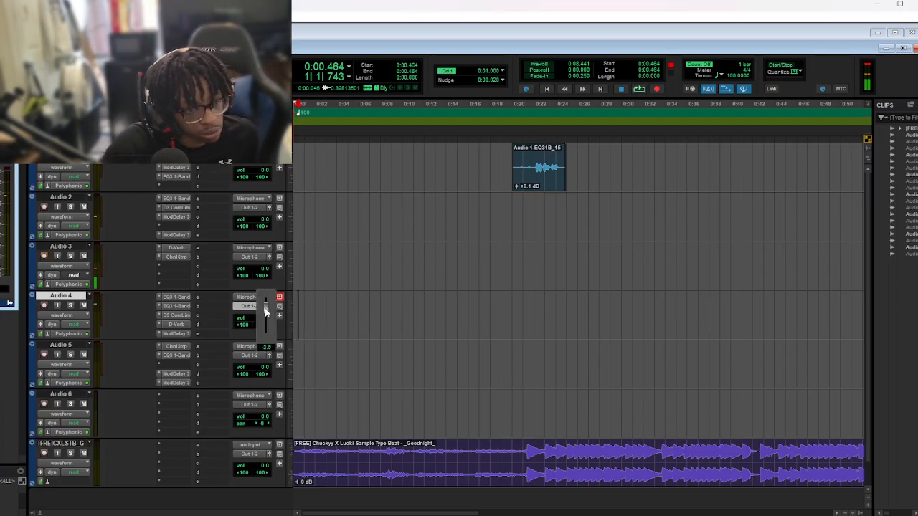
left_click_drag(250, 325, 250, 322)
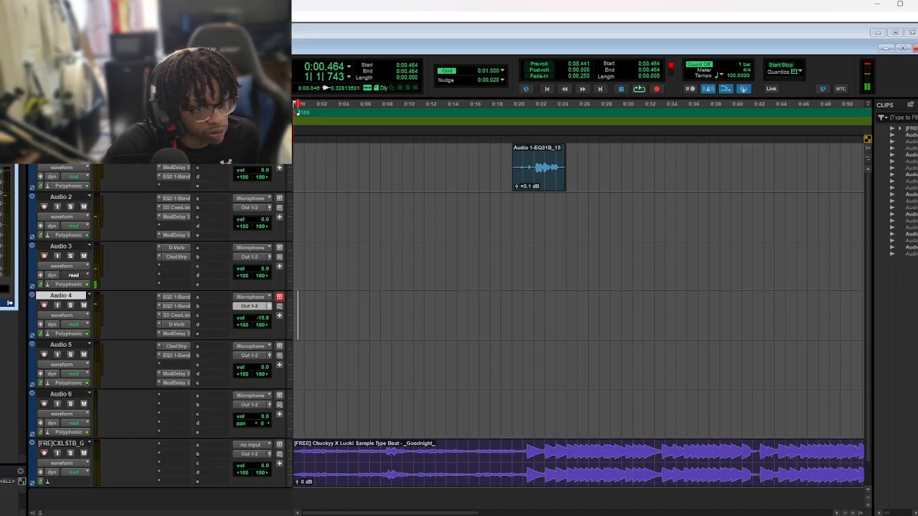
left_click_drag(264, 327, 305, 186)
View the track faders in the Mix window, return to the Edit window and turn off record-enable on Audio 3
left_click(371, 301)
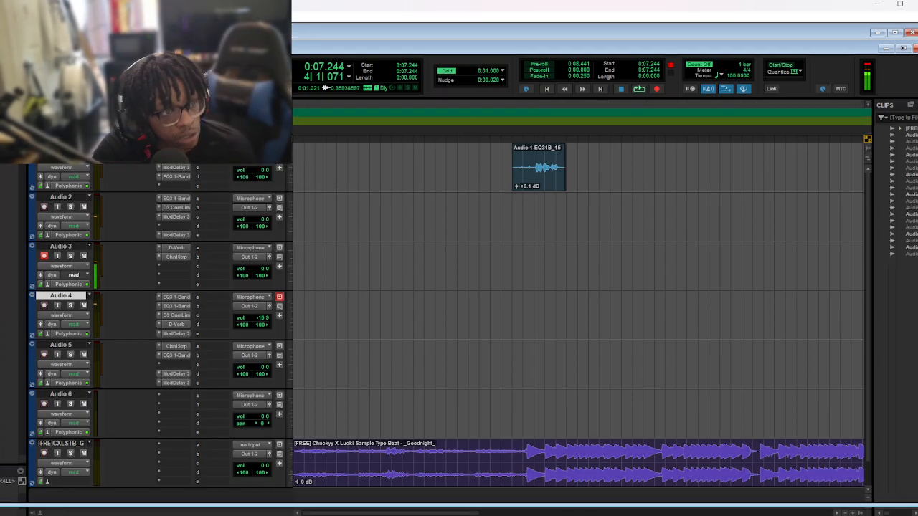
key("ctrl+equal")
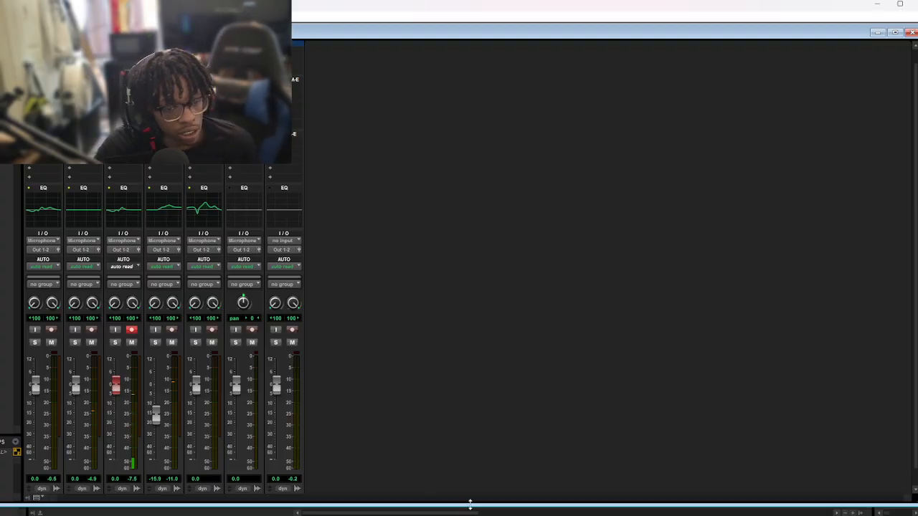
key("ctrl+equal")
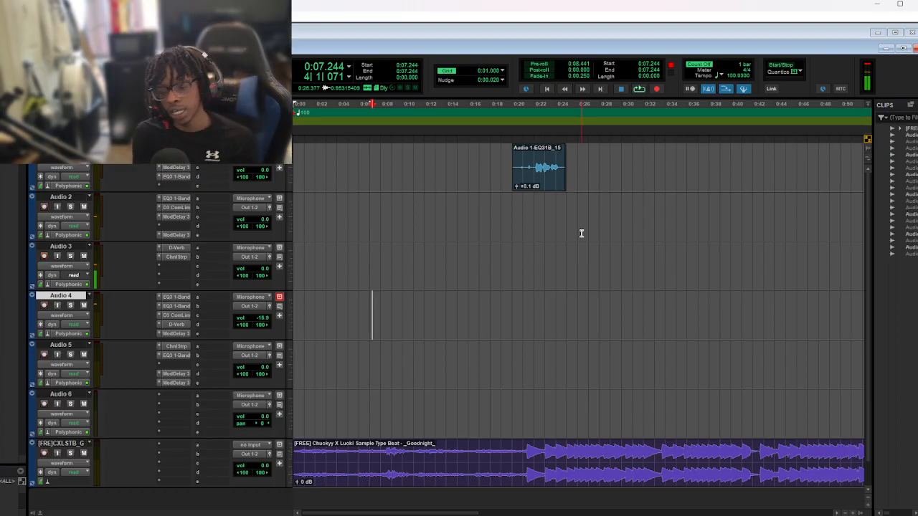
left_click(44, 256)
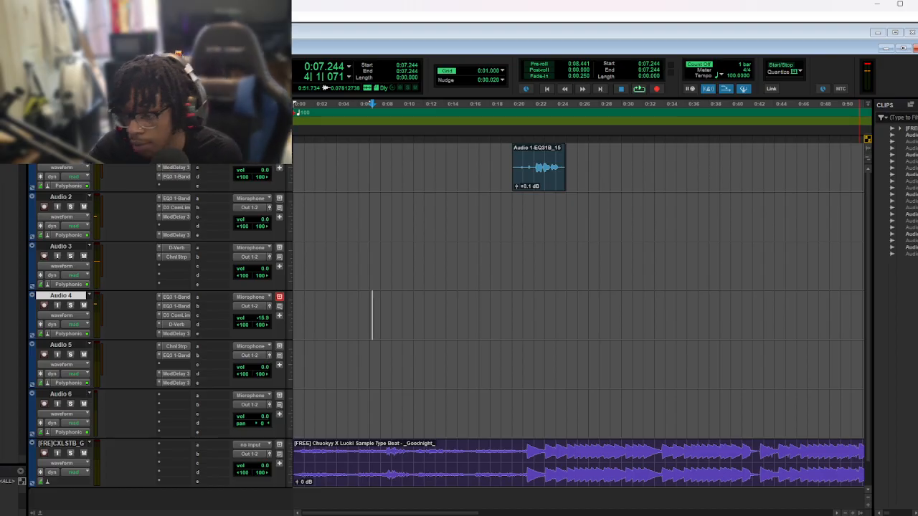